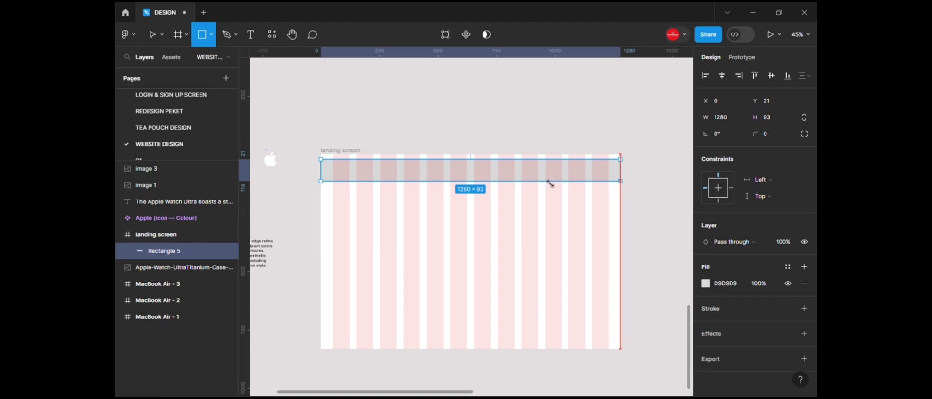
- Align the 1280 × 93 rectangle to the horizontal centre and the top edge of the landing screen frame
left_click(720, 78)
left_click(755, 76)
left_click(645, 196)
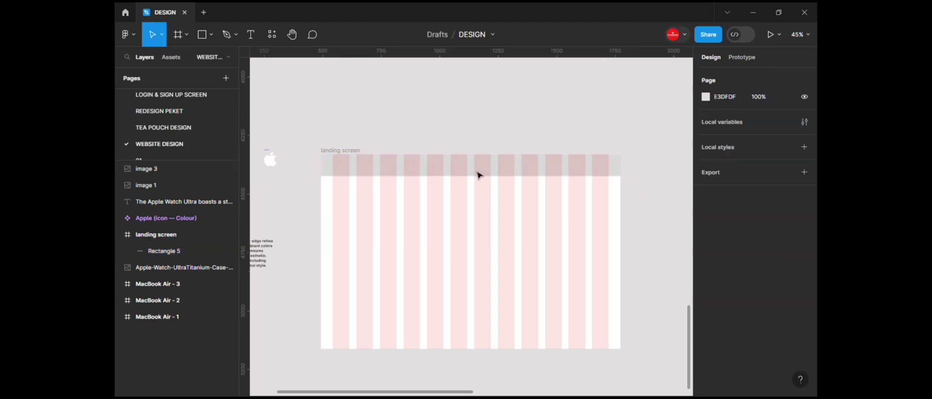
- Change the header rectangle's fill to dark grey 373636
left_click(479, 174)
left_click(705, 283)
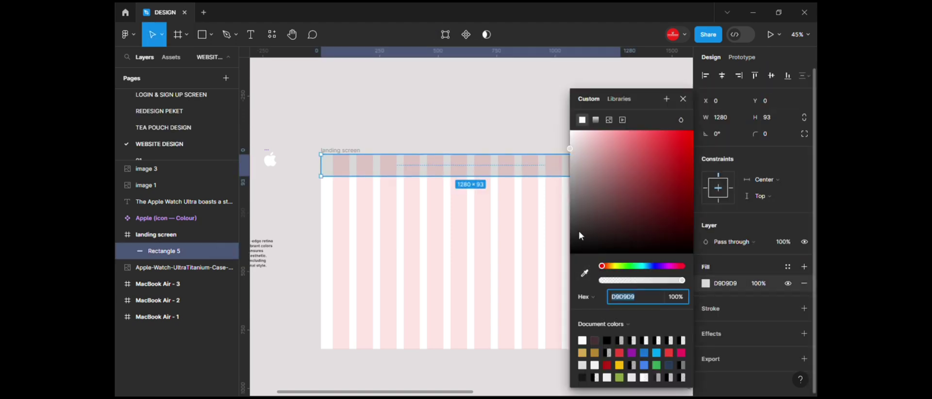
left_click(572, 227)
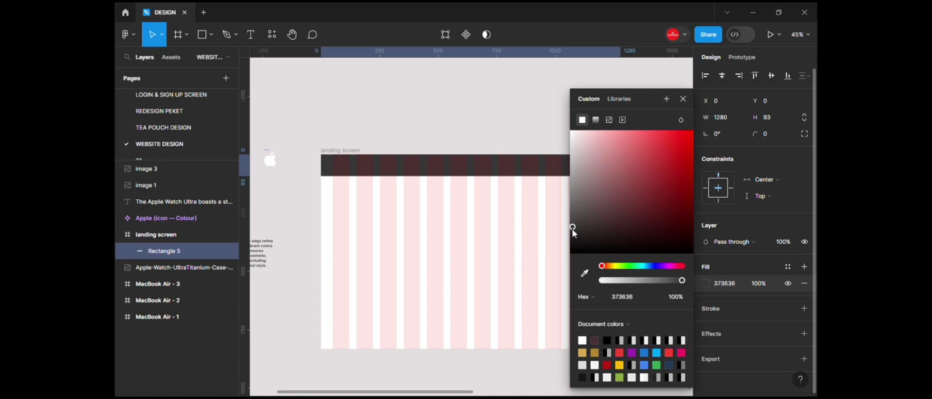
left_click(683, 98)
- Move the white Apple icon onto the left part of the header bar and scale it to about 48 × 56
left_click_drag(274, 155, 359, 165)
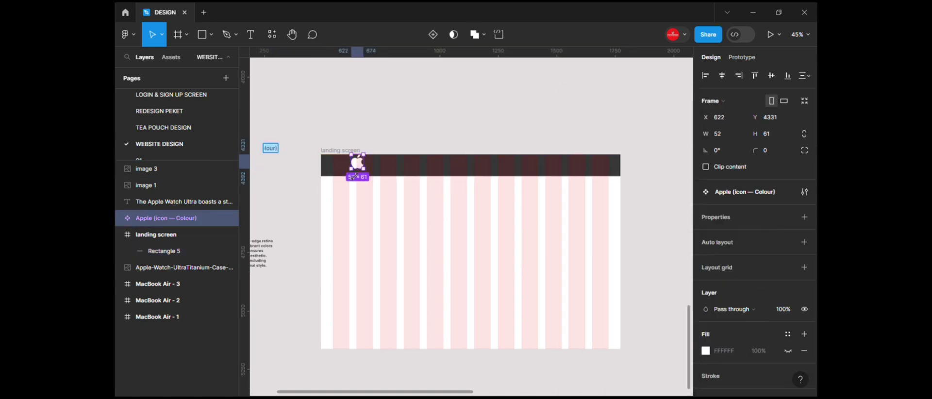
scroll(354, 176, "up", 5)
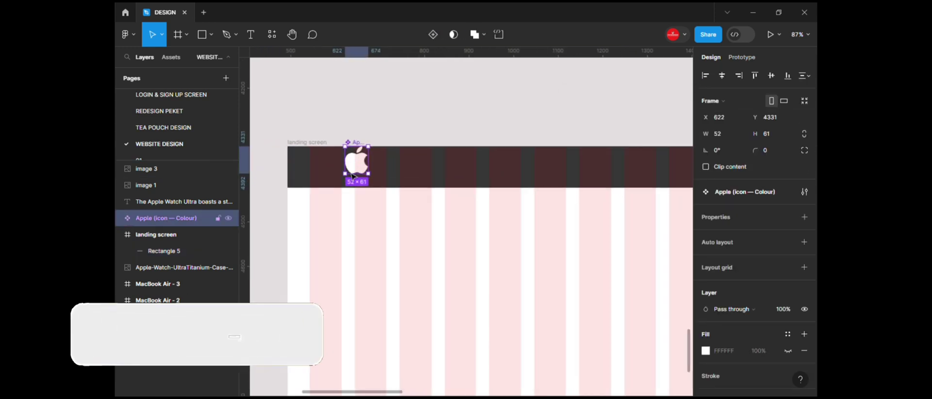
mouse_move(351, 174)
left_mouse_down()
mouse_move(344, 180)
mouse_move(369, 170)
left_mouse_up()
key("k")
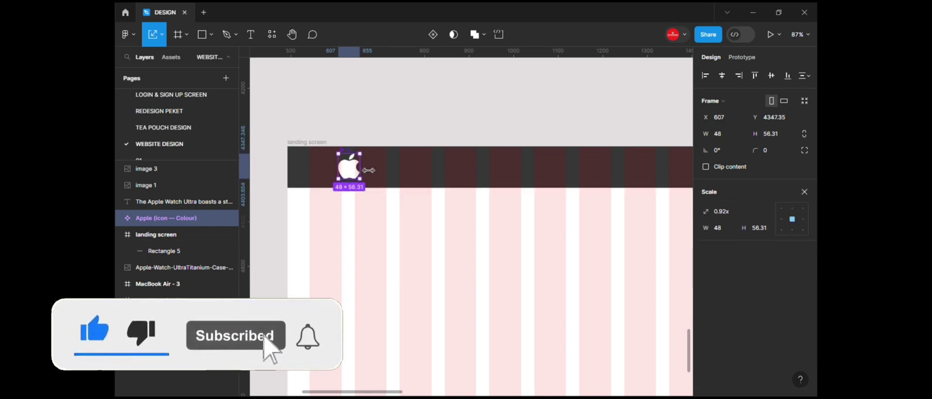
scroll(366, 169, "up", 1)
key("shift+Left")
key("shift+Left")
key("shift+Right")
left_click(367, 116)
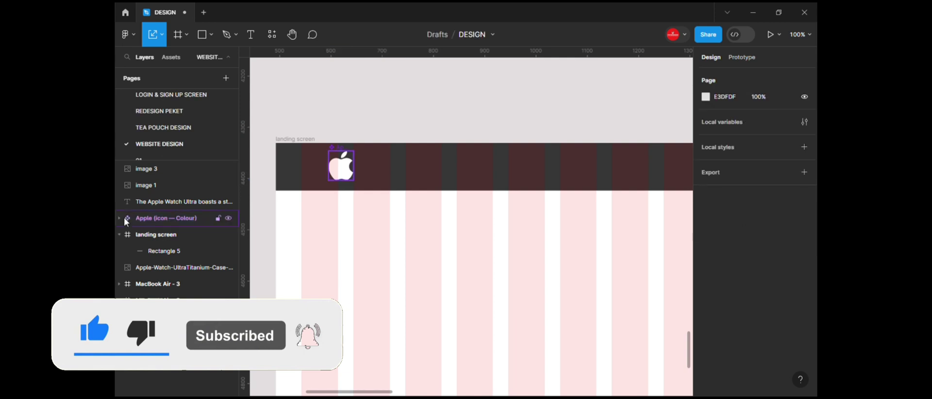
- Nest the Apple icon layer in the landing screen frame above the header rectangle and scale it to about 45 × 53
left_click_drag(125, 222, 225, 245)
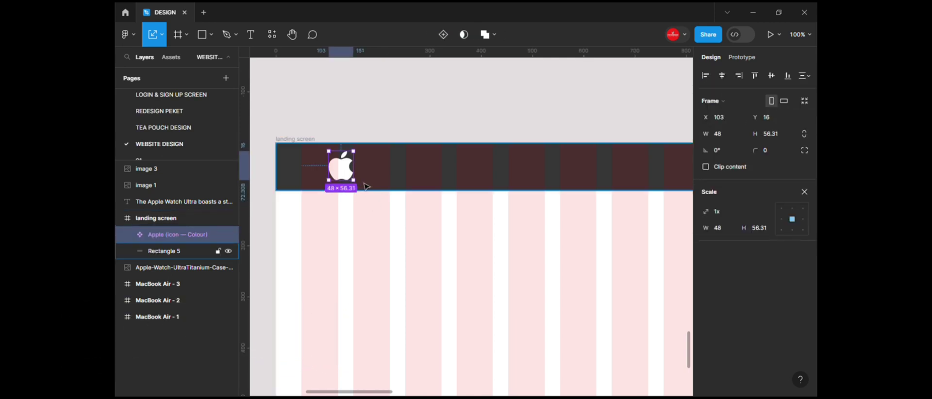
left_click_drag(354, 180, 352, 178)
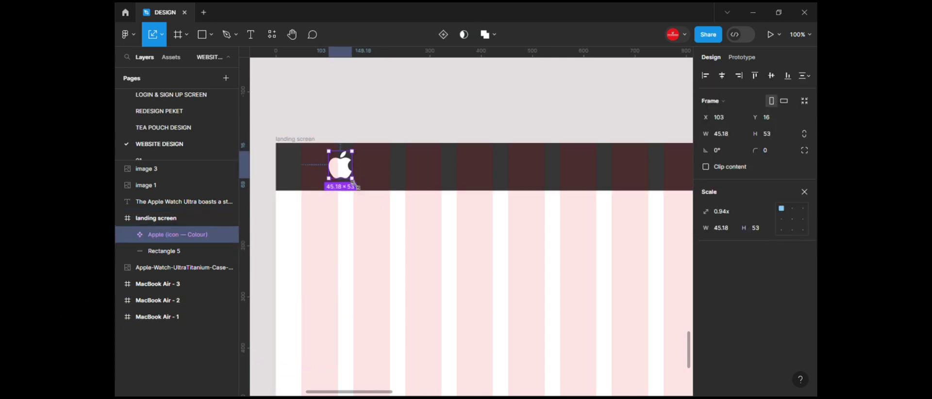
left_click(391, 242)
- Add a text label reading "Store" on the landing screen just below the header bar
scroll(391, 242, "down", 3)
scroll(437, 258, "right", 2)
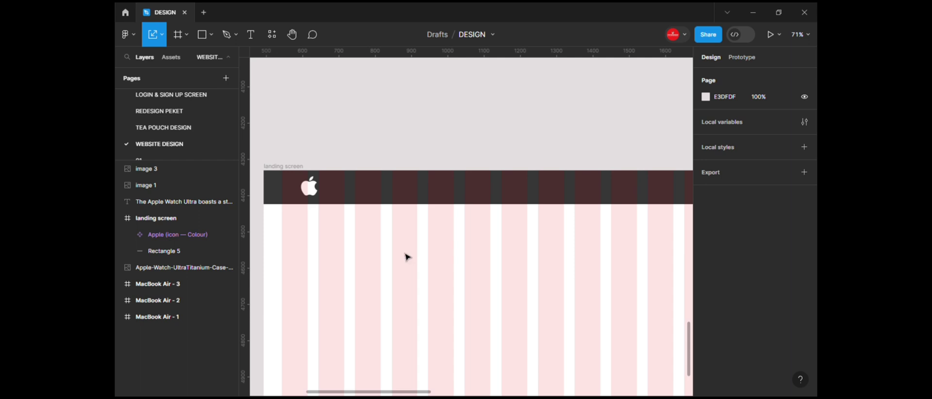
key("t")
left_click(398, 221)
type("st")
key("Escape")
key("Escape")
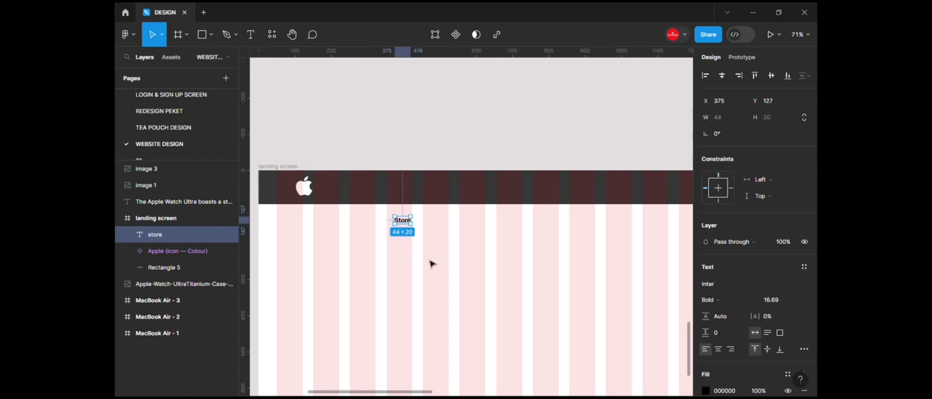
- Make four evenly spaced copies of the Store label in a row to its right
left_click_drag(405, 222, 437, 222)
key("ctrl+d")
key("ctrl+d")
key("ctrl+d")
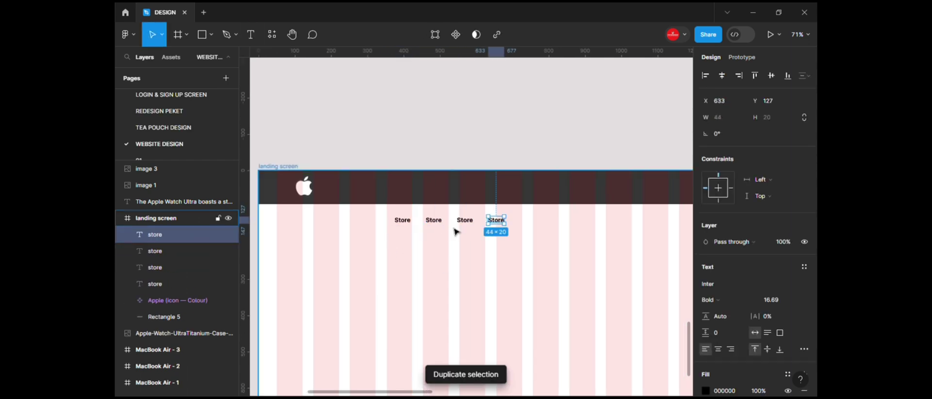
- Change the second label to "Watch" and the third to "iPed" with its initial letter in lowercase
double_click(437, 223)
type("Watc")
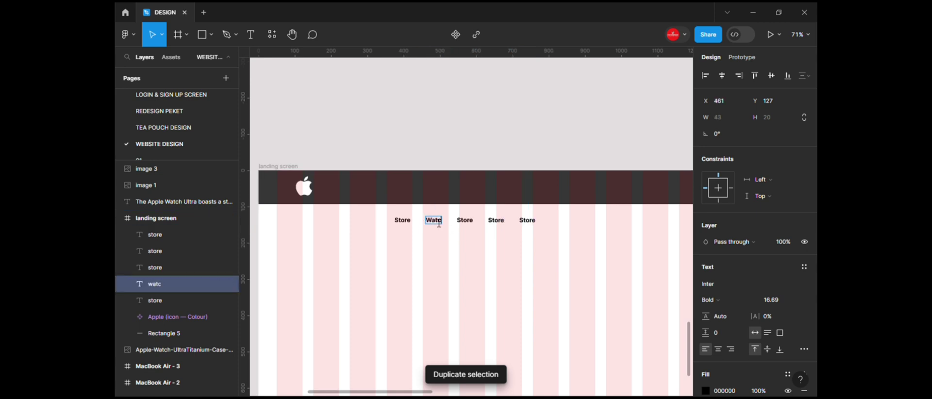
type("h")
double_click(469, 224)
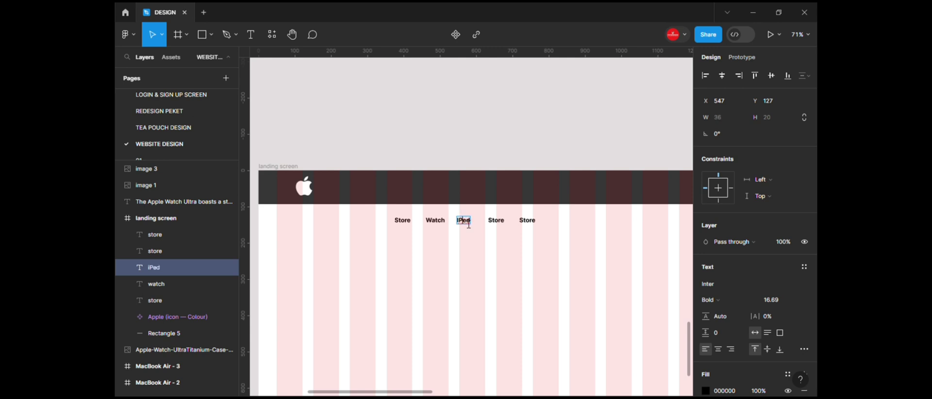
scroll(811, 351, "down", 3)
left_click(804, 240)
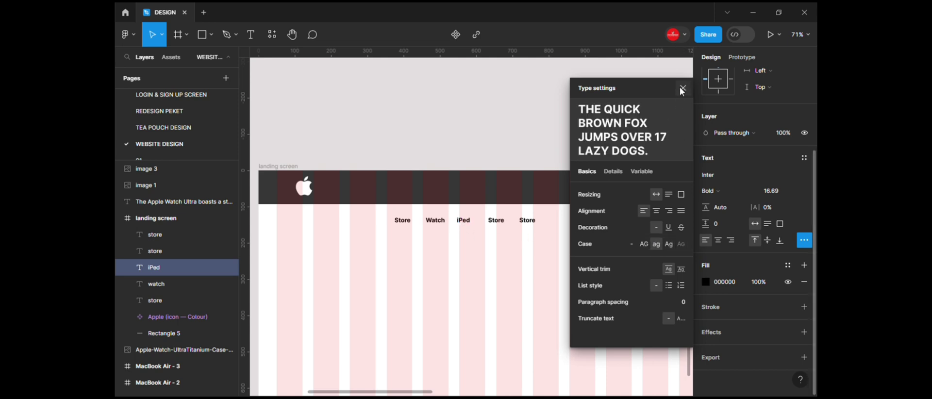
- Delete the fourth label in the row
left_click(496, 220)
left_click(496, 220)
key("Delete")
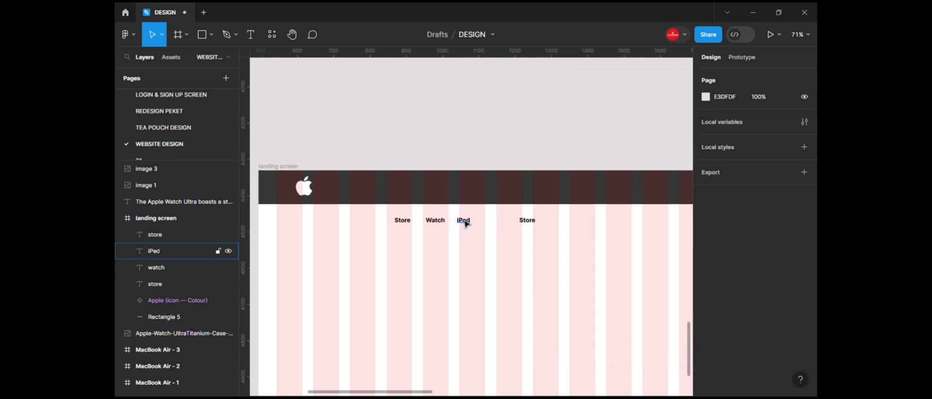
- Duplicate the iPed label beside itself and change the copy to "iPhone", setting the uppercase letters to lowercase
left_click_drag(465, 224, 490, 224)
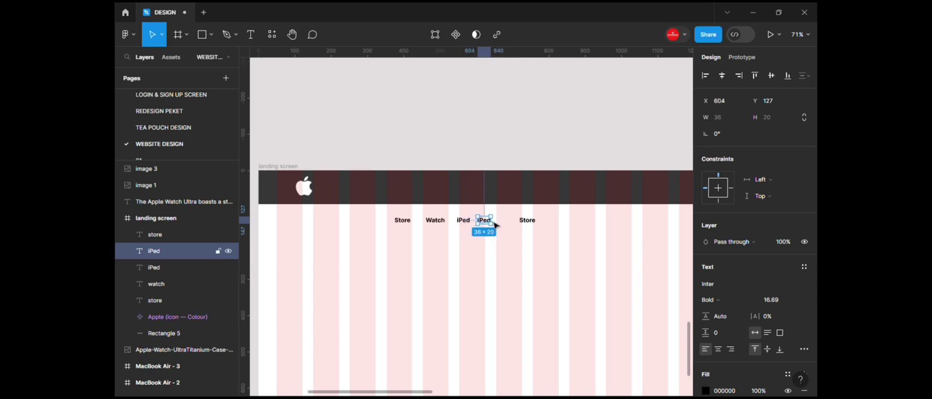
key("Return")
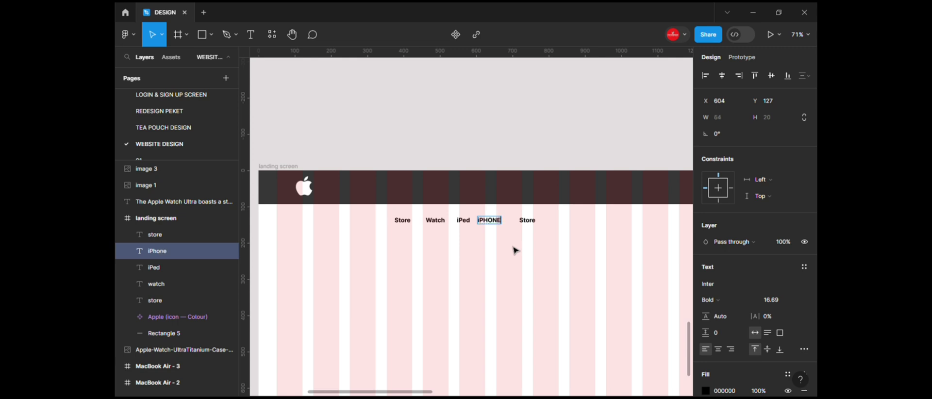
left_click(804, 349)
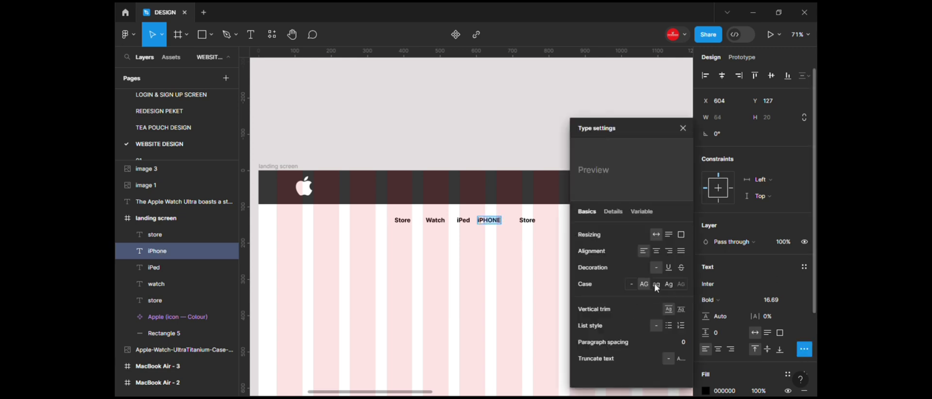
left_click(656, 286)
key("Escape")
- Change the last Store label in the row to "Mac"
double_click(532, 222)
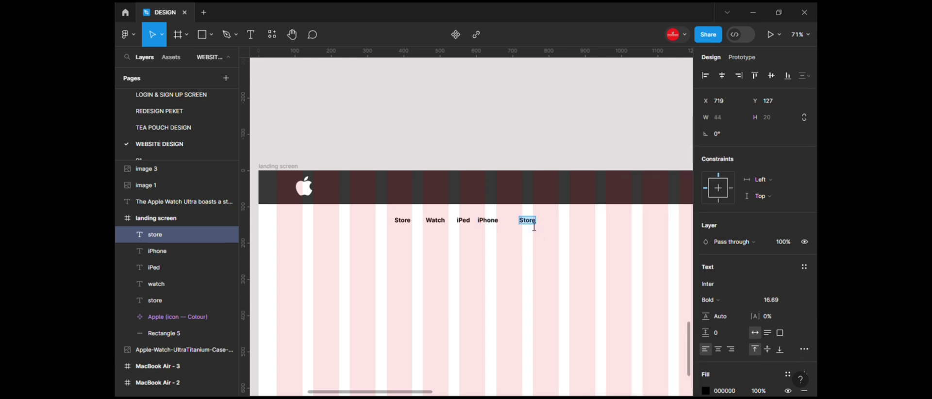
key("Escape")
- Recolour all five navigation labels white by sampling the colour of the Apple icon
scroll(559, 284, "down", 2, "ctrl")
left_click(419, 230)
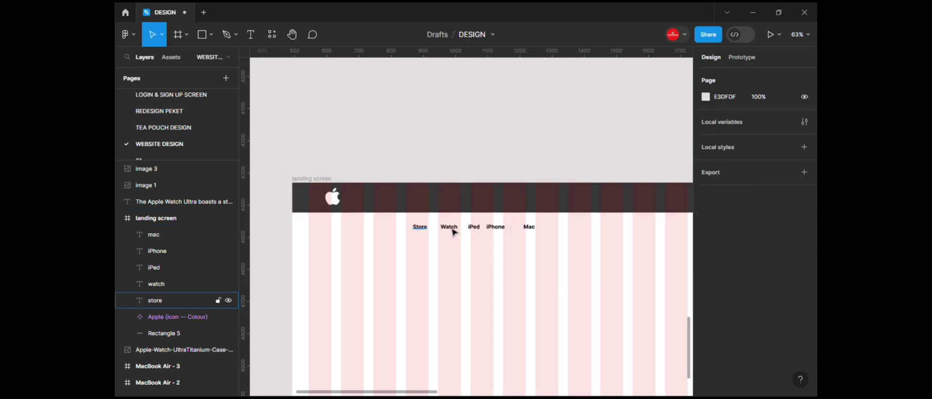
left_click(451, 229, "shift")
left_click(474, 226, "shift")
left_click(495, 226, "shift")
left_click(529, 227, "shift")
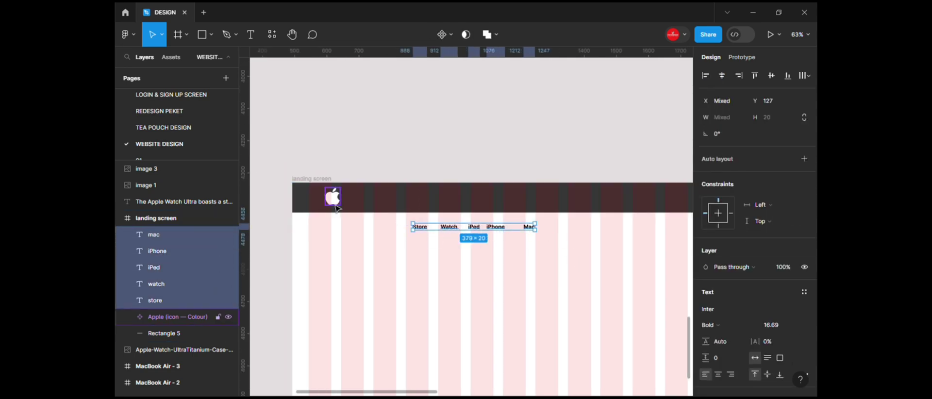
key("i")
left_click(493, 249)
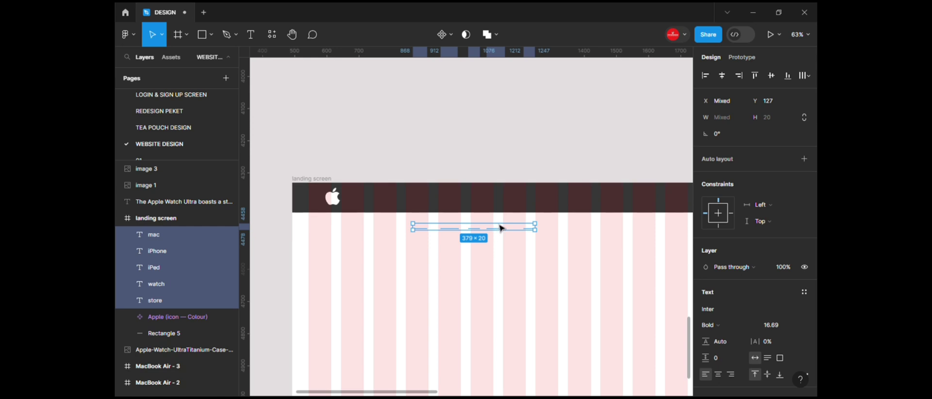
- Move the five labels up onto the header bar and distribute their horizontal spacing evenly
left_click_drag(500, 228, 508, 199)
left_click(806, 76)
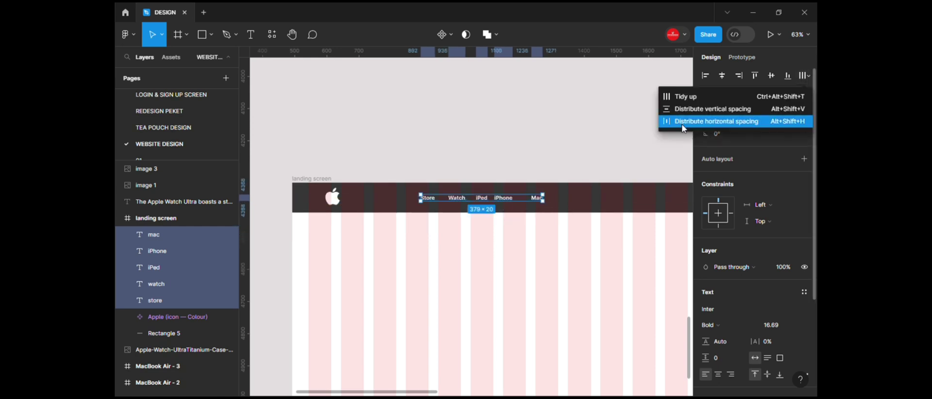
left_click(683, 122)
- Scale the row of navigation labels up to about 449 × 24
key("k")
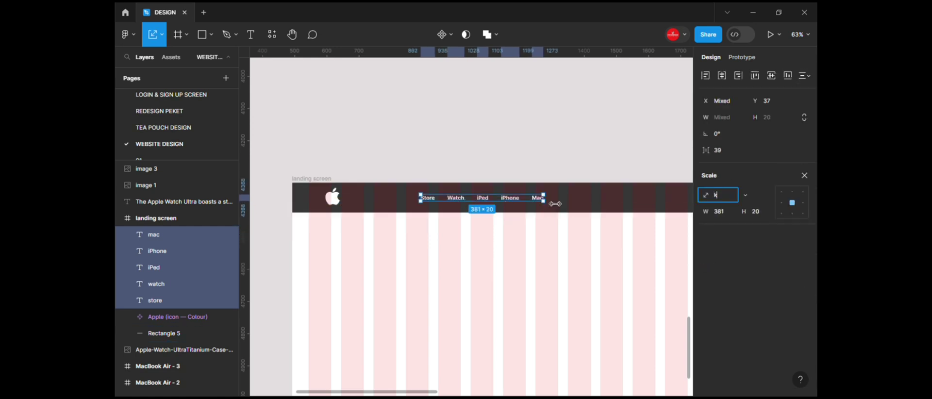
left_click_drag(555, 204, 563, 204)
scroll(466, 158, "right", 2)
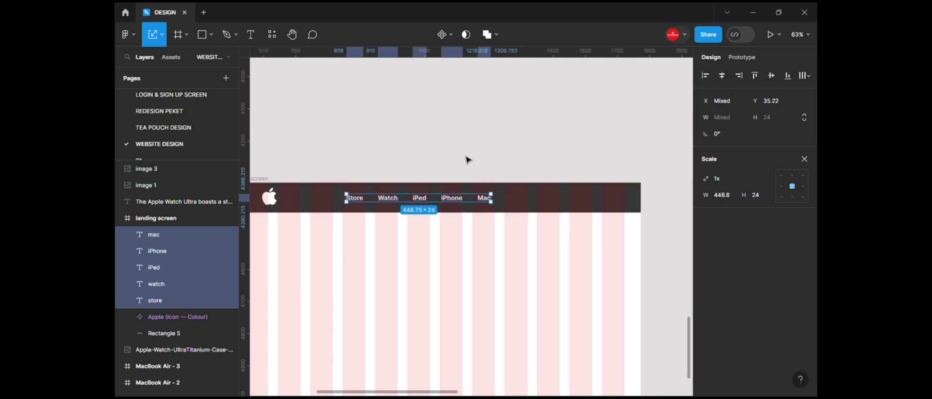
left_click(465, 159)
- Move Mac to the right and Store slightly left, and even out the vertical and horizontal spacing of all five labels
left_click_drag(486, 200, 506, 202)
left_click_drag(363, 205, 360, 205)
left_click(387, 197, "shift")
left_click(419, 197, "shift")
left_click(451, 197, "shift")
left_click(501, 198, "shift")
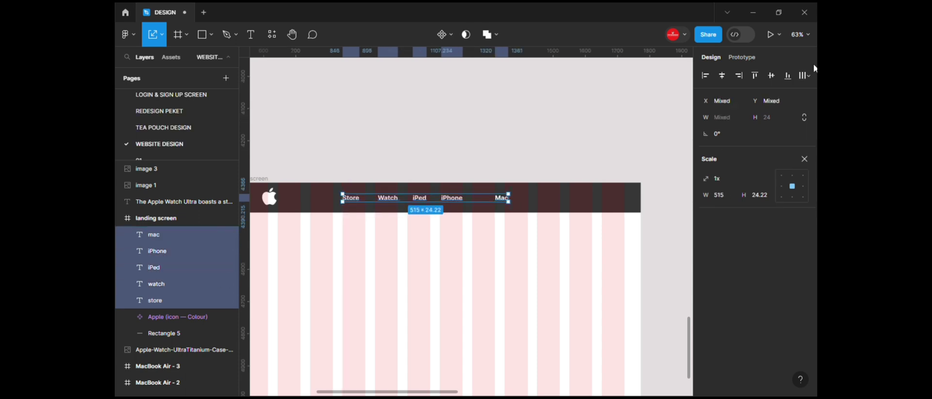
left_click(804, 76)
left_click(693, 108)
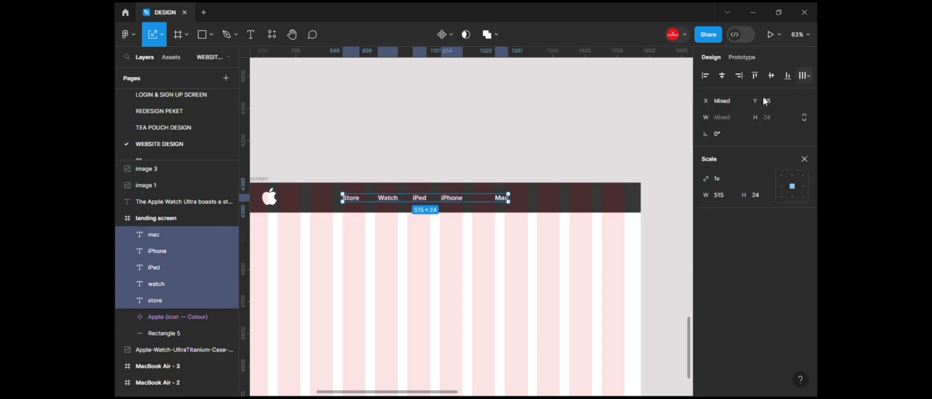
left_click(804, 75)
left_click(689, 123)
key("Escape")
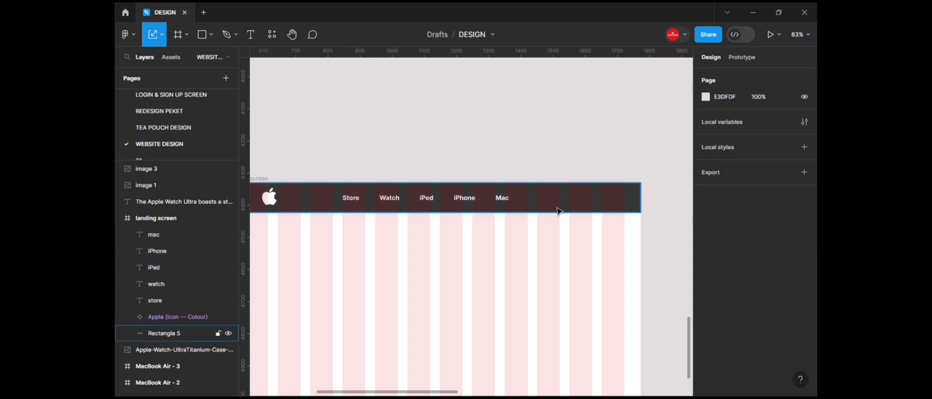
- Draw a rectangle about 215 × 33 near the right end of the header bar and centre it vertically on the bar
key("r")
left_click_drag(547, 194, 617, 209)
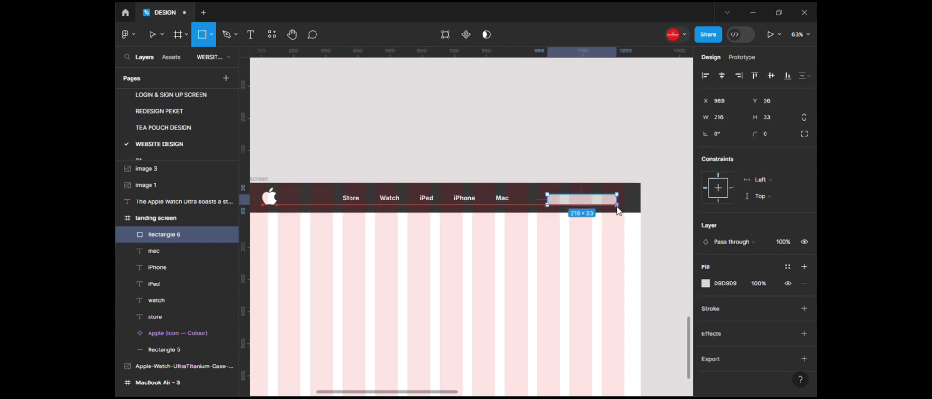
left_click(631, 202, "shift")
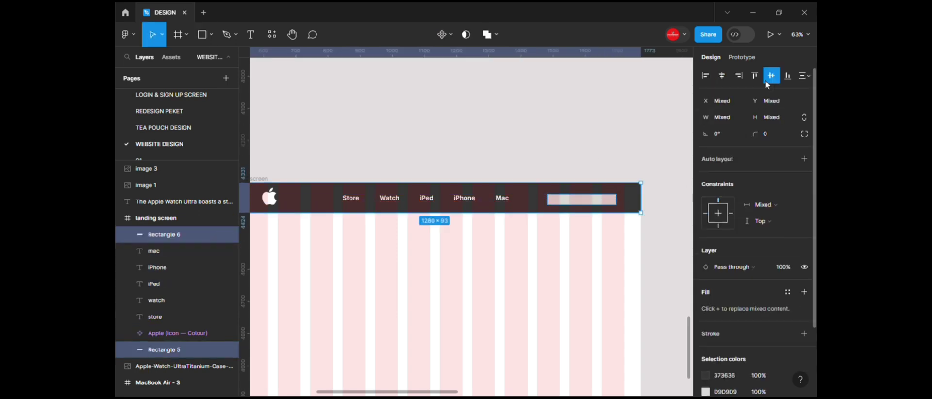
key("ctrl+z")
- Set the small header rectangle's corner radius to 100
left_click(771, 134)
type("100")
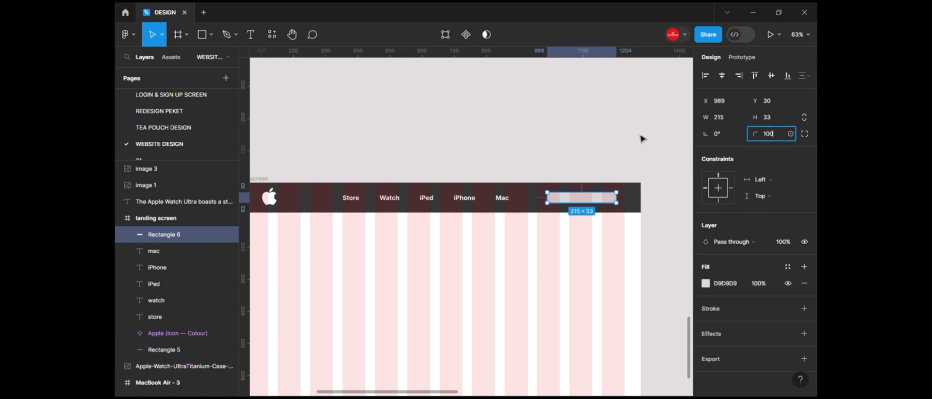
left_click(666, 211)
- Remove the rounded rectangle's fill and give it an inside stroke in white FFFFFF with a weight of 3
left_click(607, 202)
left_click(803, 308)
left_click(803, 268)
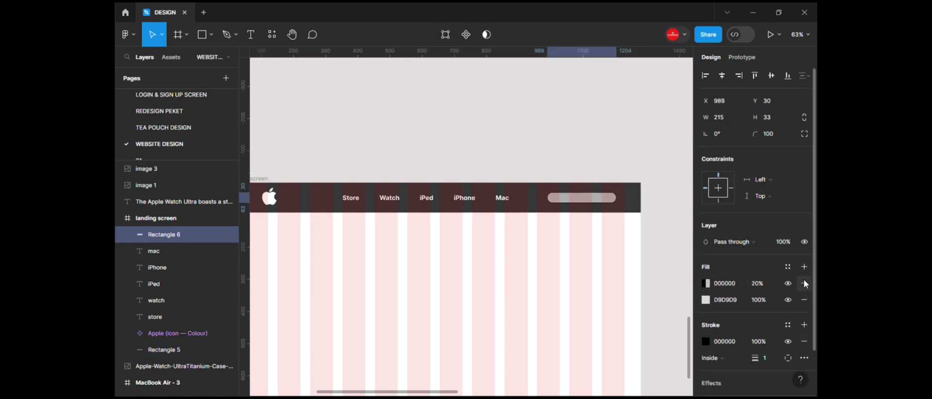
left_click(804, 281)
left_click(803, 284)
left_click(705, 308)
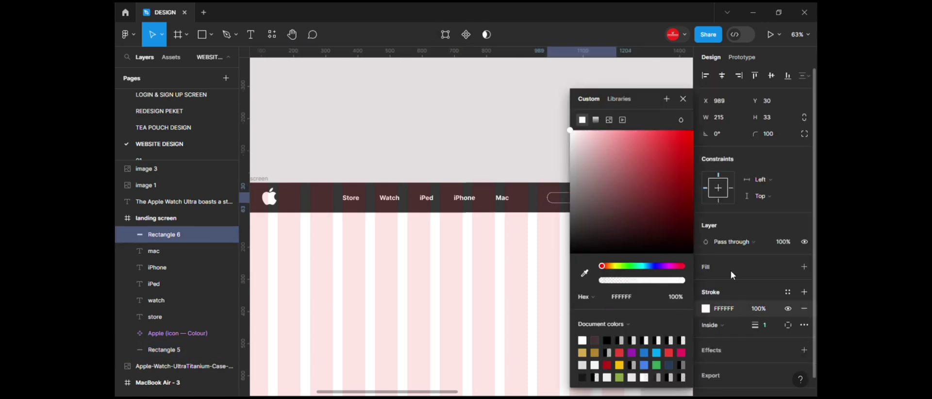
left_click(683, 98)
scroll(554, 223, "up", 5)
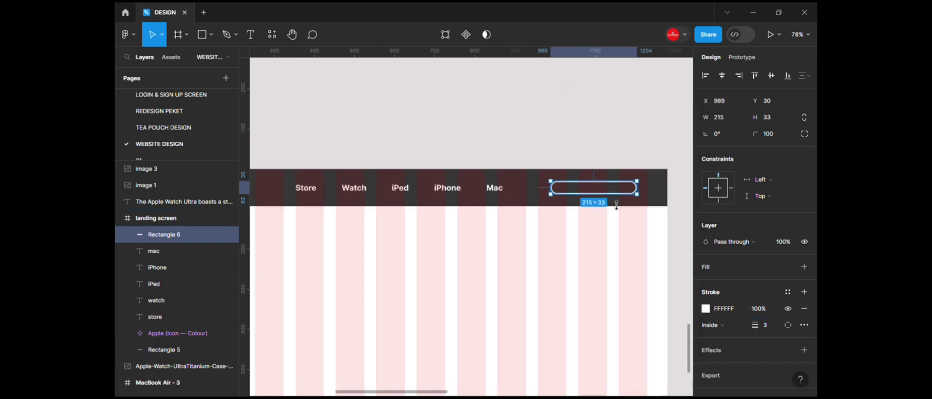
- Shift the rounded outlined box to the end of the last grid column and align its vertical centre with the Mac and iPhone labels
key("shift+Right")
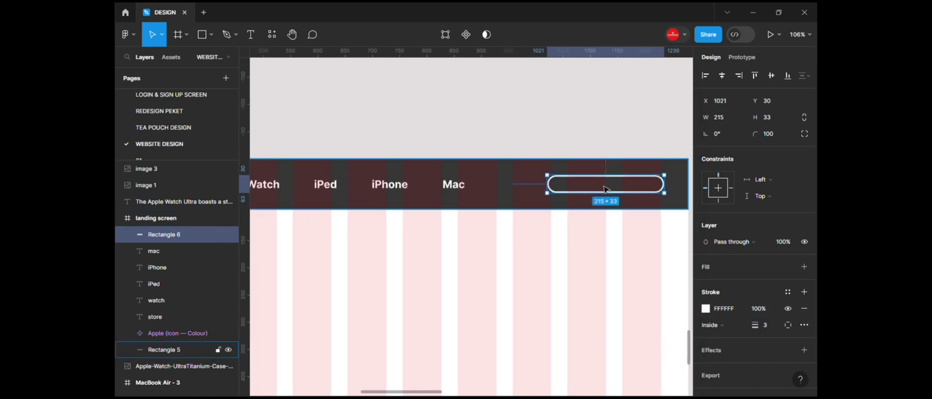
left_click_drag(606, 187, 602, 187)
left_click(455, 190, "shift")
left_click(400, 189, "shift")
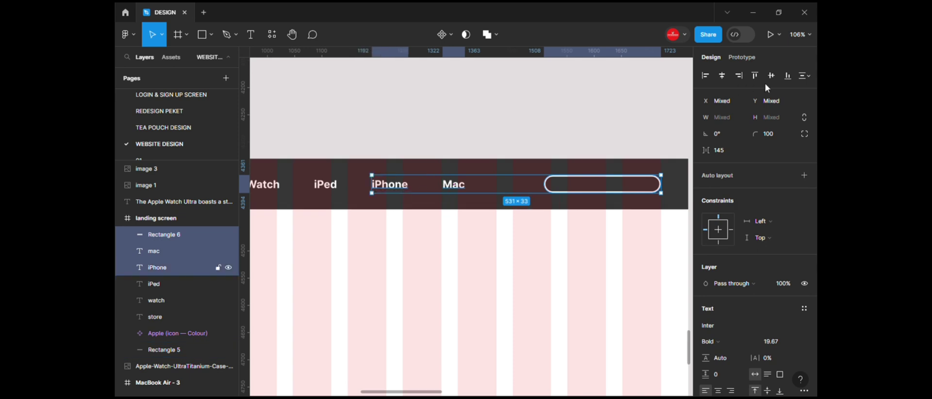
left_click(770, 75)
left_click(666, 90)
- Try to run the Feather Icons plugin
key("ctrl+slash")
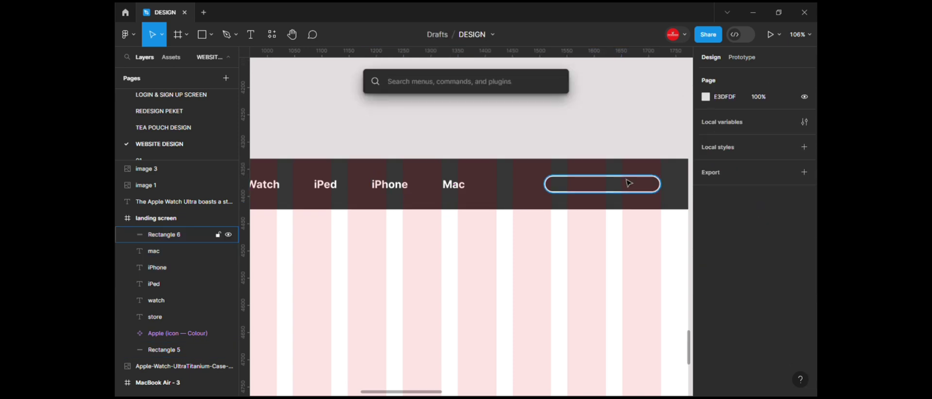
type("icon")
left_click(418, 105)
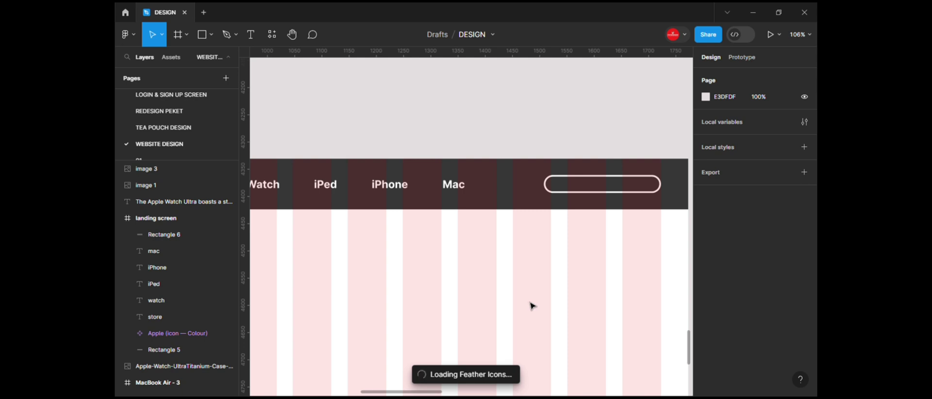
scroll(530, 327, "down", 1)
scroll(531, 327, "down", 3)
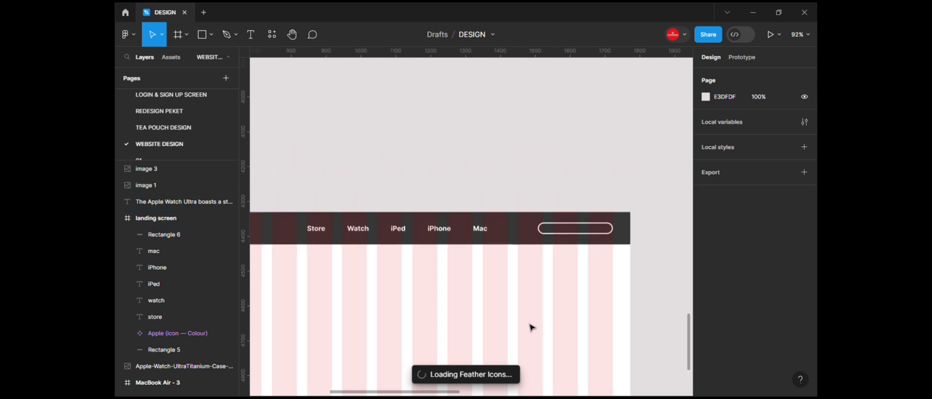
scroll(565, 318, "down", 2)
left_click(564, 309)
- Find icon plugins with the term "icon" and run Font Awesome Icons
key("ctrl+slash")
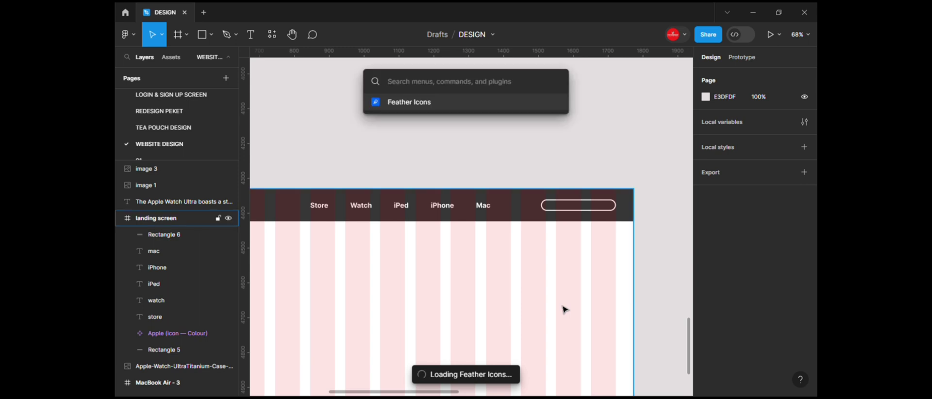
type("icon")
key("Down")
key("Return")
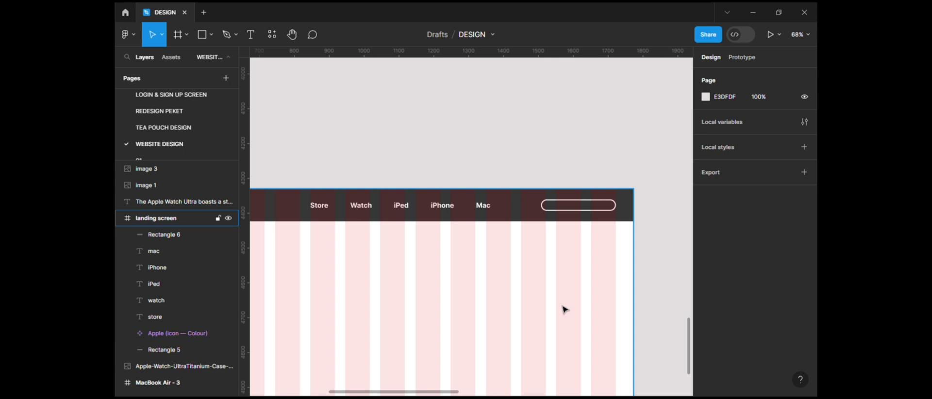
key("ctrl+slash")
key("Escape")
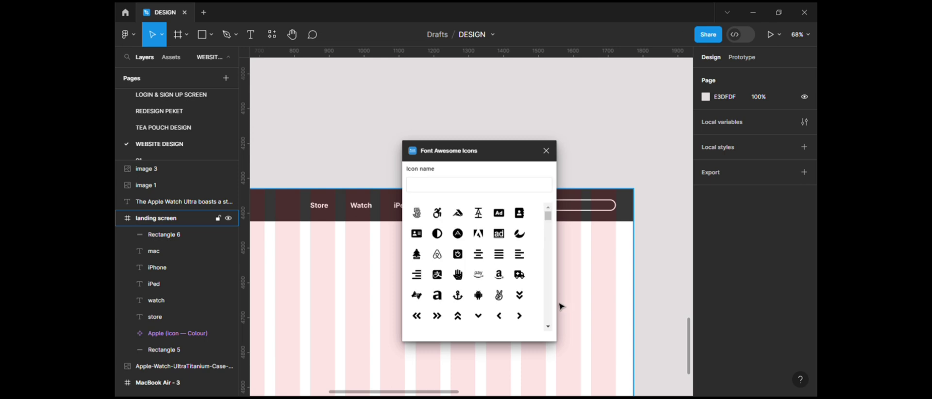
- Search the Font Awesome icons for "sear", insert the plain magnifier icon and close the plugin
left_click(433, 184)
type("sear")
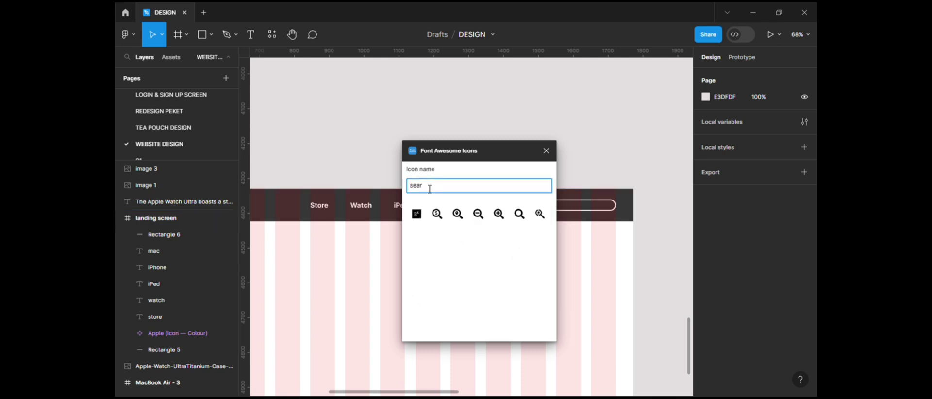
left_click(518, 217)
left_click(545, 150)
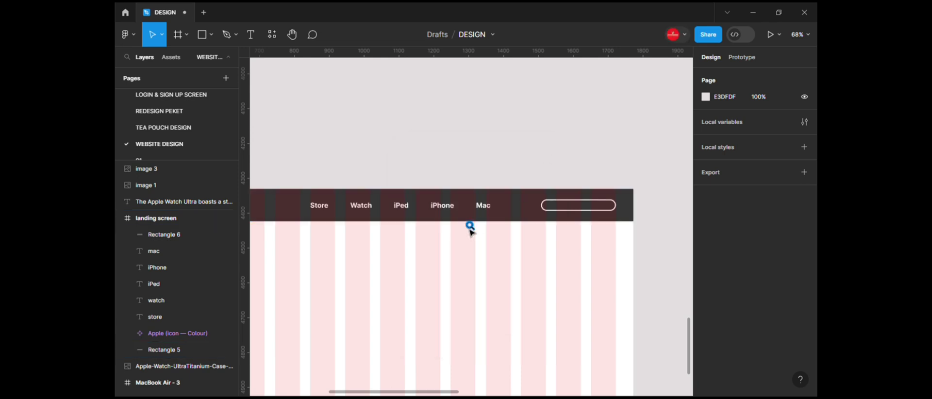
- Move the magnifier icon inside the right end of the outlined box and set its fill to white FFFFFF
left_click_drag(470, 225, 606, 203)
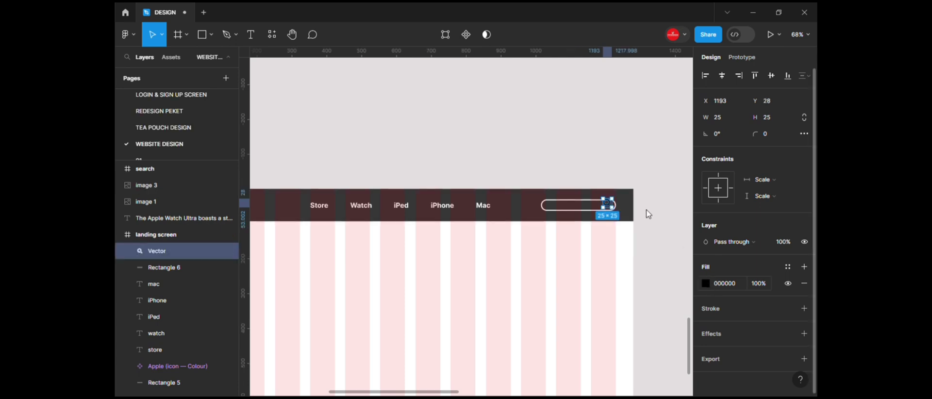
left_click(705, 283)
left_click_drag(604, 170, 532, 87)
left_click(683, 98)
- Scale the magnifier icon down to about 17 × 17 and centre it vertically with the outlined box
scroll(605, 212, "up", 3)
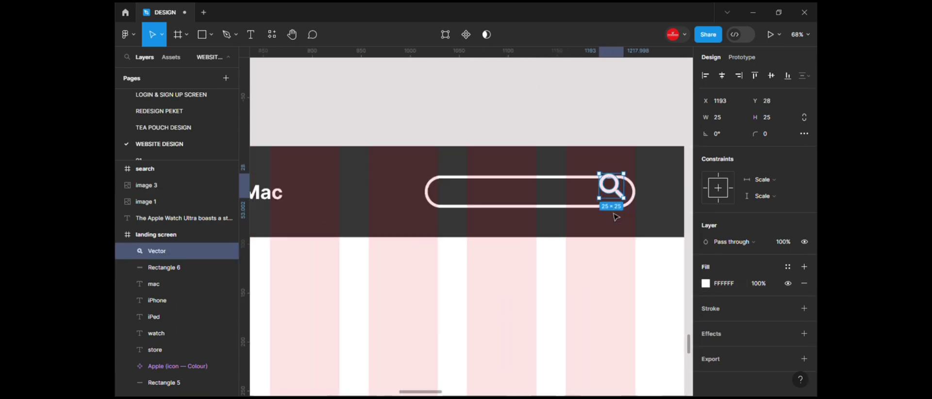
scroll(615, 216, "up", 5)
key("k")
left_click_drag(637, 182, 613, 187)
left_click(600, 160, "shift")
left_click(770, 75)
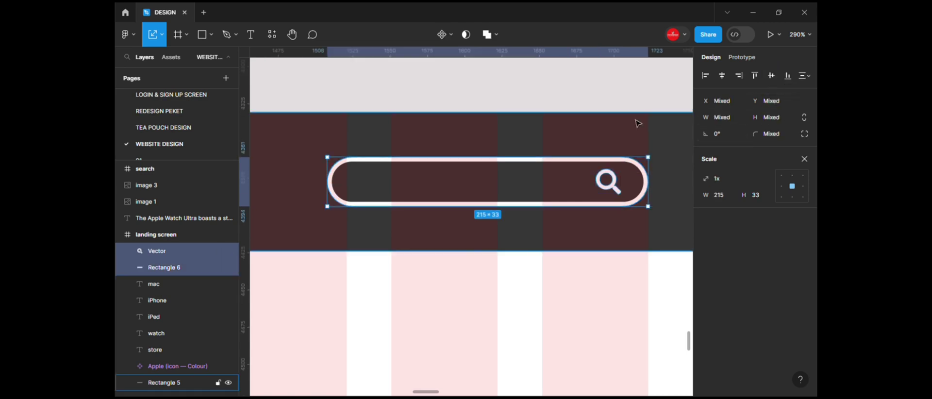
key("Escape")
scroll(638, 123, "down", 5)
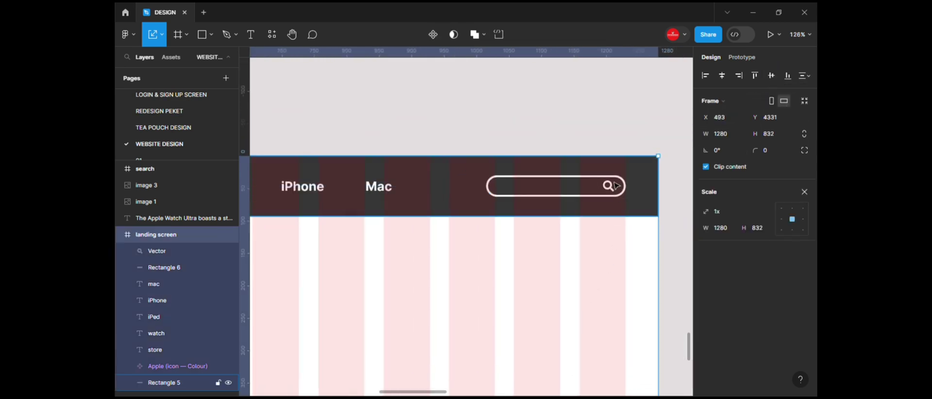
scroll(615, 184, "up", 6)
left_click(599, 175)
key("Return")
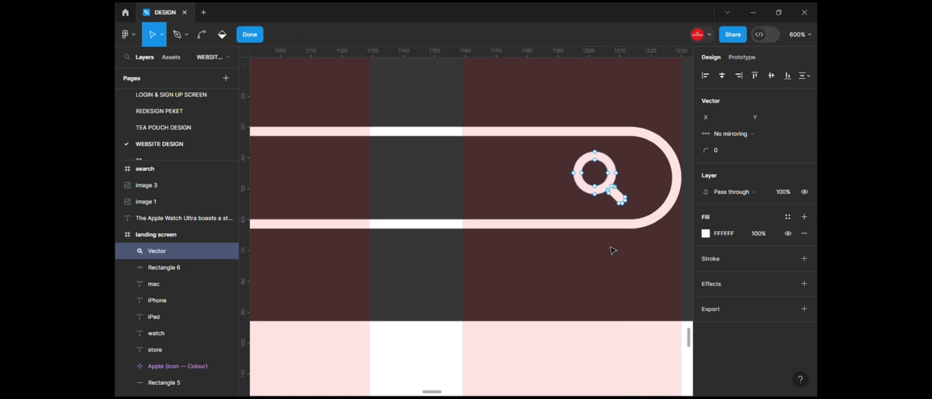
key("Escape")
left_click(614, 264)
scroll(614, 267, "down", 4)
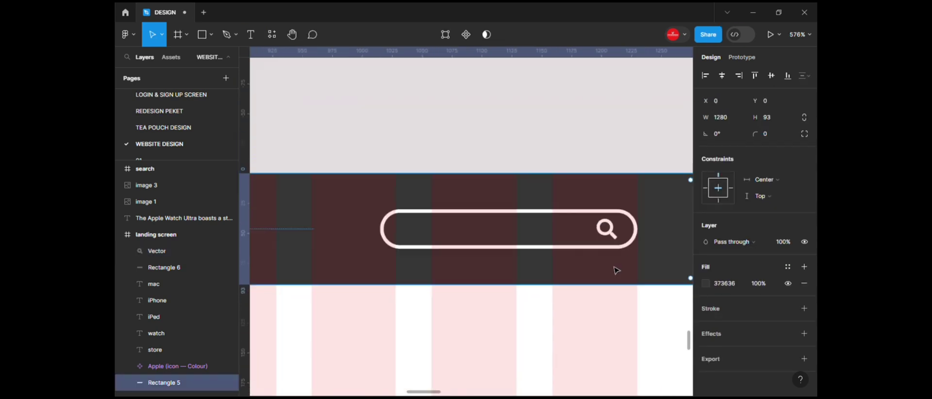
- Group the magnifier icon with the rounded outlined box
scroll(615, 270, "down", 8)
scroll(592, 272, "down", 2)
scroll(582, 274, "up", 2)
left_click(609, 261)
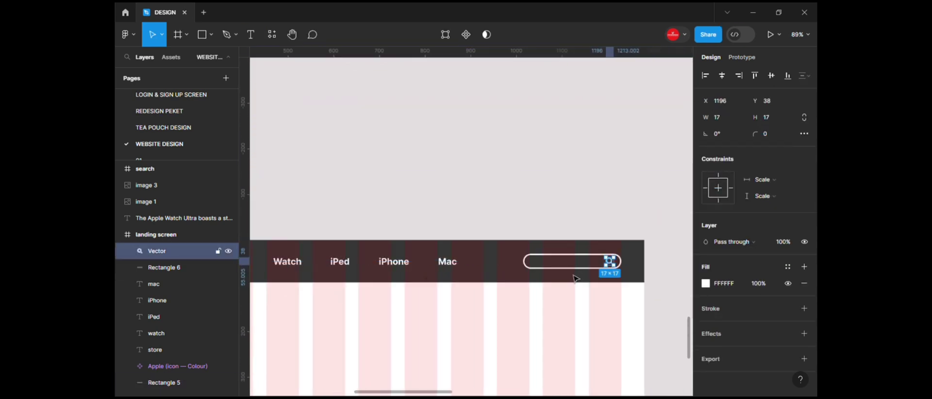
left_click(575, 262, "shift")
right_click(585, 262)
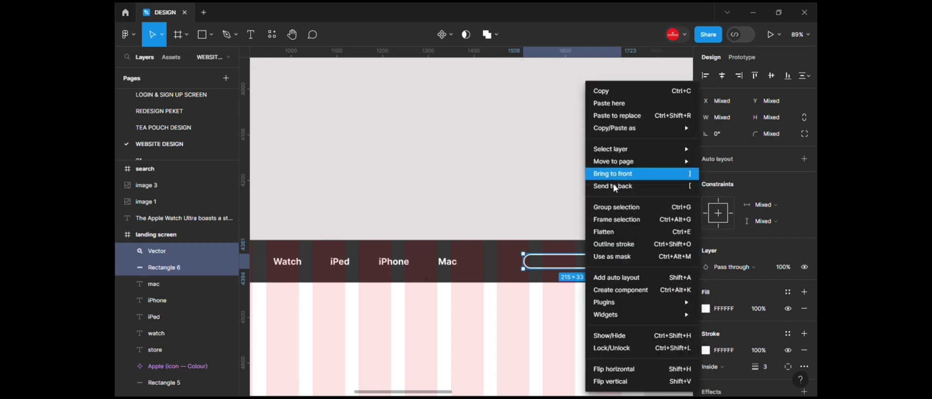
left_click(614, 206)
- Move the Mac label slightly left and distribute the horizontal spacing of all five menu labels evenly
scroll(507, 334, "down", 3)
left_click(461, 272)
left_click_drag(462, 272, 545, 254)
scroll(480, 279, "up", 4)
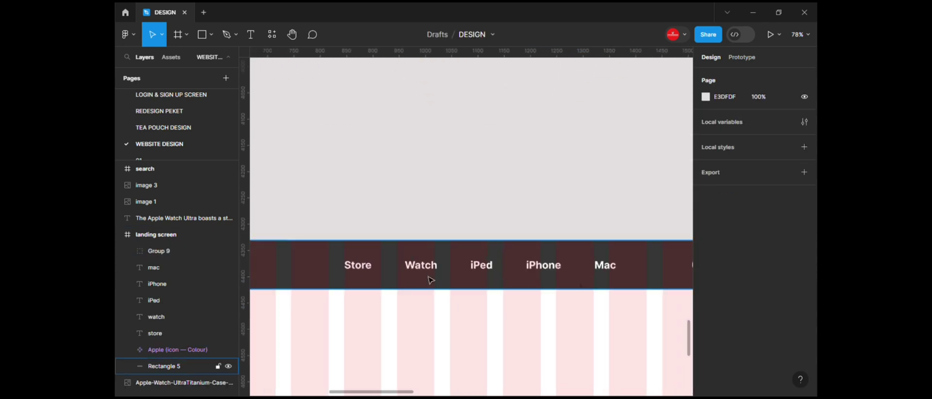
left_click(483, 266)
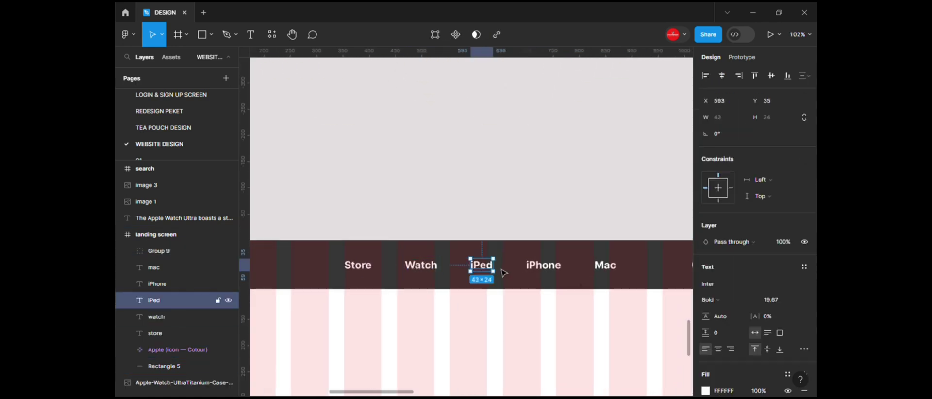
left_click(606, 268)
left_click_drag(607, 268, 600, 269)
left_click(544, 266, "shift")
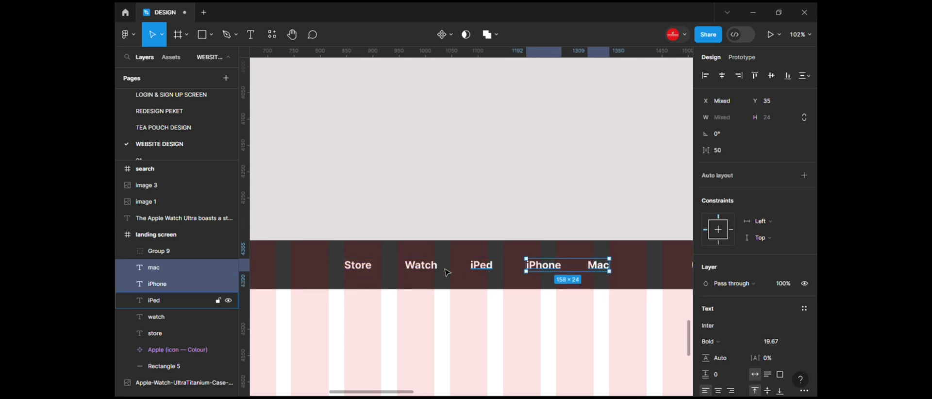
left_click(481, 266, "shift")
left_click(420, 266, "shift")
left_click(358, 266, "shift")
left_click(804, 75)
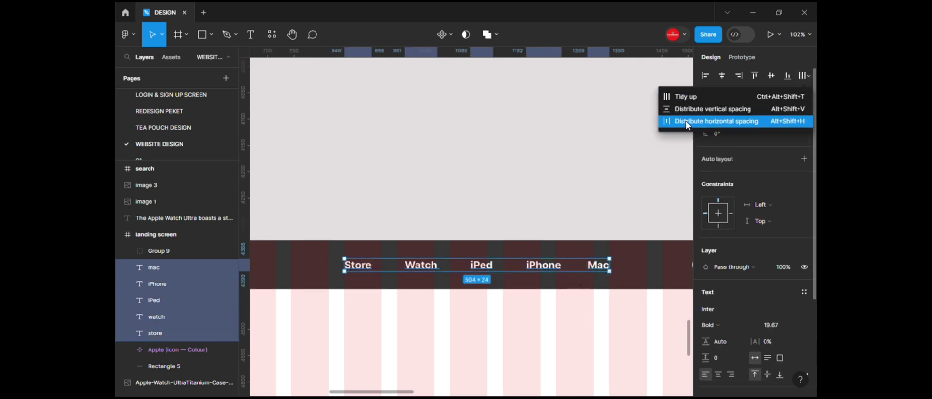
left_click(692, 119)
key("Escape")
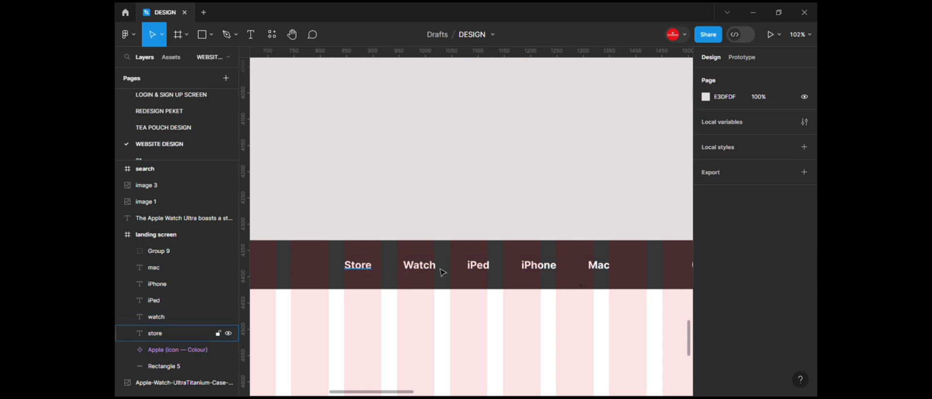
- Set the Store, iPed, iPhone and Mac labels to Bold and the Watch label to Extra Bold
left_click(358, 266)
left_click(478, 266, "shift")
left_click(538, 266, "shift")
left_click(598, 266, "shift")
left_click(711, 325)
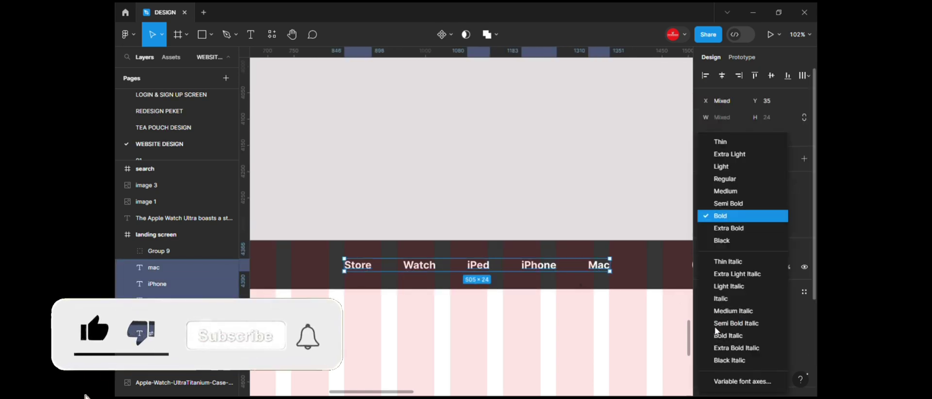
left_click(720, 216)
left_click(432, 270)
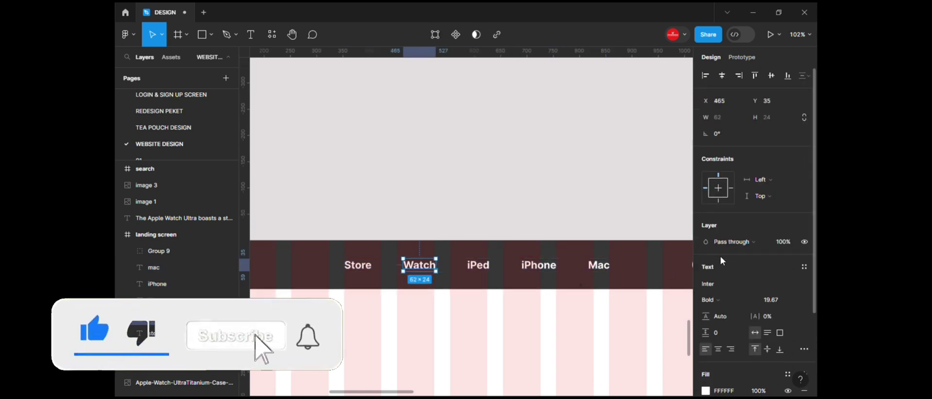
left_click(711, 325)
left_click(730, 228)
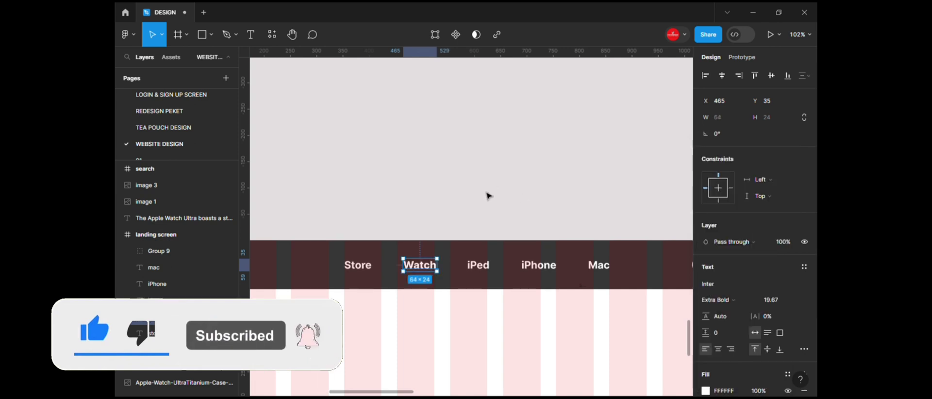
left_click(487, 196)
- Even out the spacing of the five menu labels again and group them
left_click(357, 265)
left_click(419, 264, "shift")
left_click(476, 266, "shift")
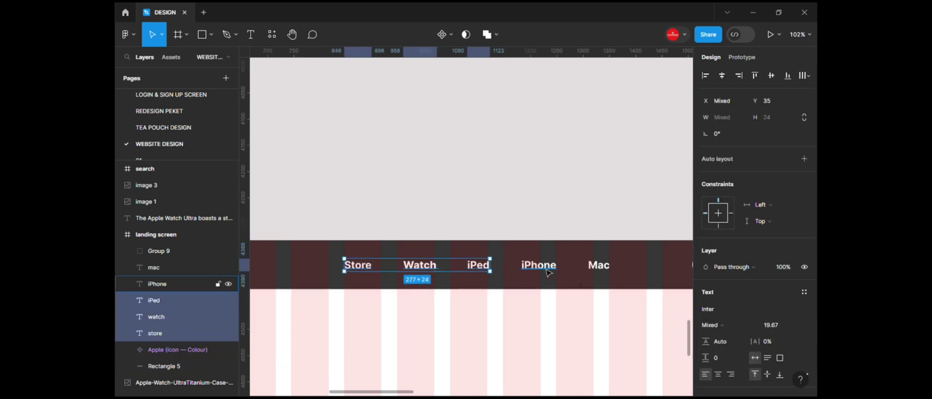
left_click(538, 265, "shift")
left_click(598, 264, "shift")
left_click(804, 75)
left_click(738, 108)
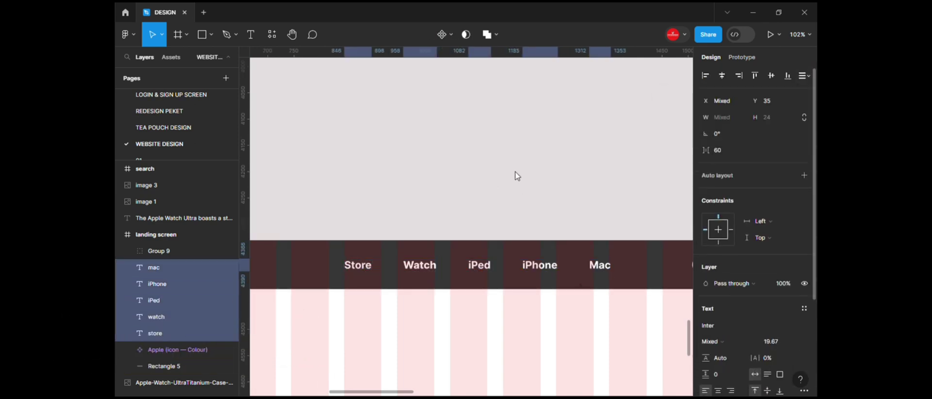
scroll(531, 213, "down", 2)
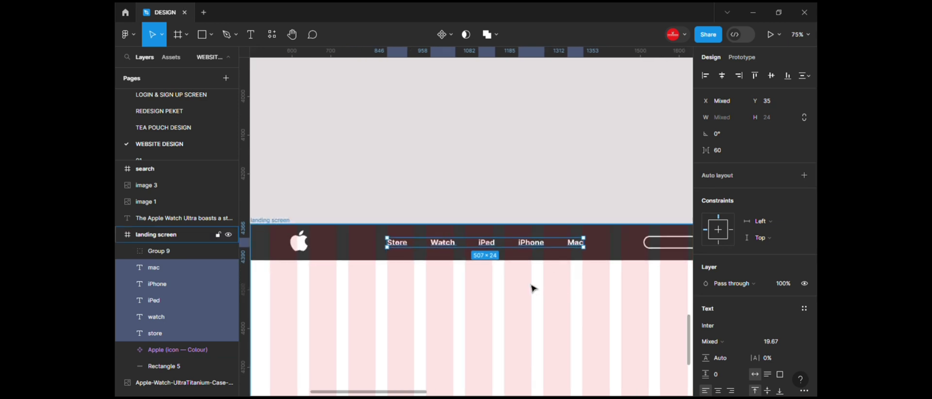
key("ctrl+g")
- Move the Apple logo left to X 50 and space the logo, menu group and search box evenly across the header
left_click(301, 243)
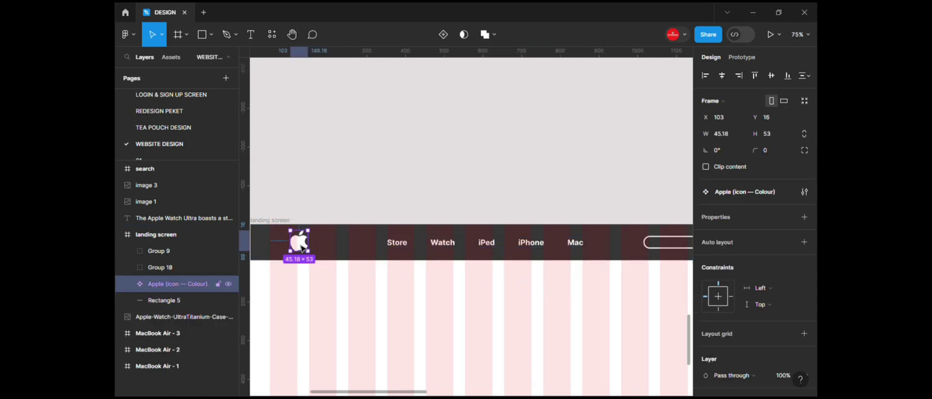
left_click_drag(302, 248, 282, 246)
scroll(297, 246, "down", 2)
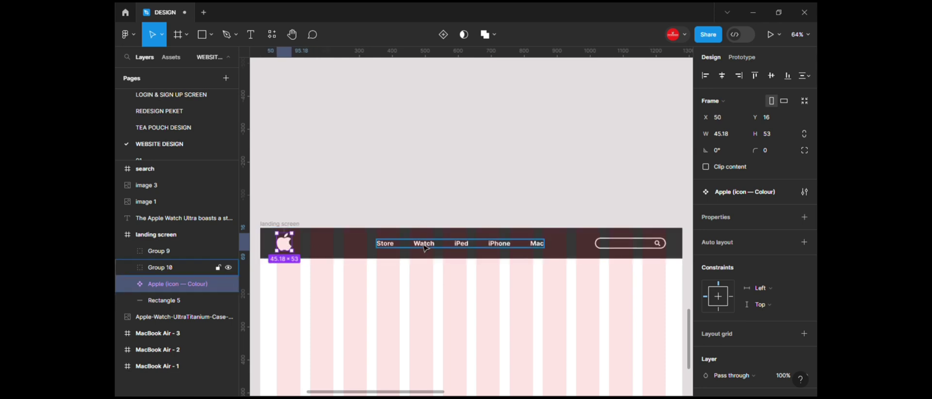
left_click(424, 247, "shift")
left_click(625, 243, "shift")
left_click(803, 76)
left_click(733, 121)
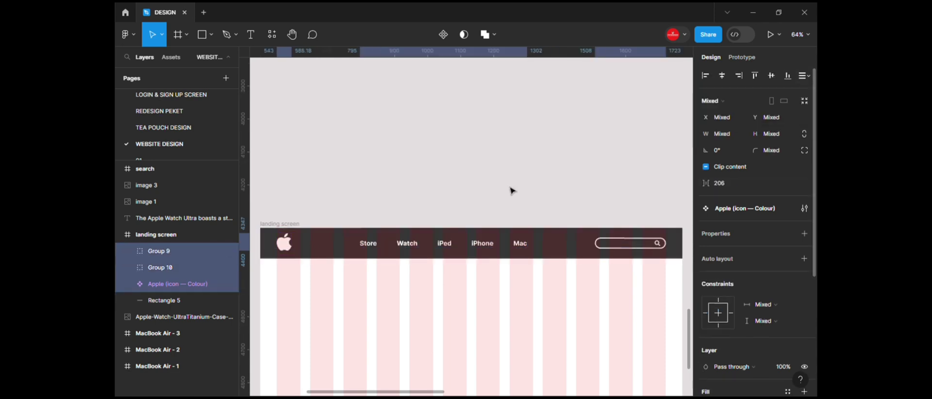
- Move the orange watch image into the landing screen below the header, at about X 114, Y 169
scroll(554, 257, "down", 3)
left_click(551, 258)
scroll(471, 235, "down", 3)
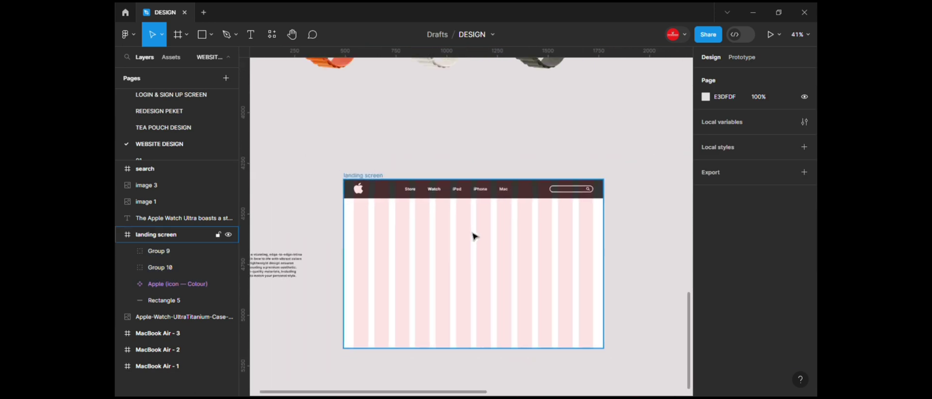
scroll(471, 233, "down", 2)
left_click_drag(368, 92, 458, 267)
scroll(426, 256, "up", 3)
key("Escape")
left_click(475, 265)
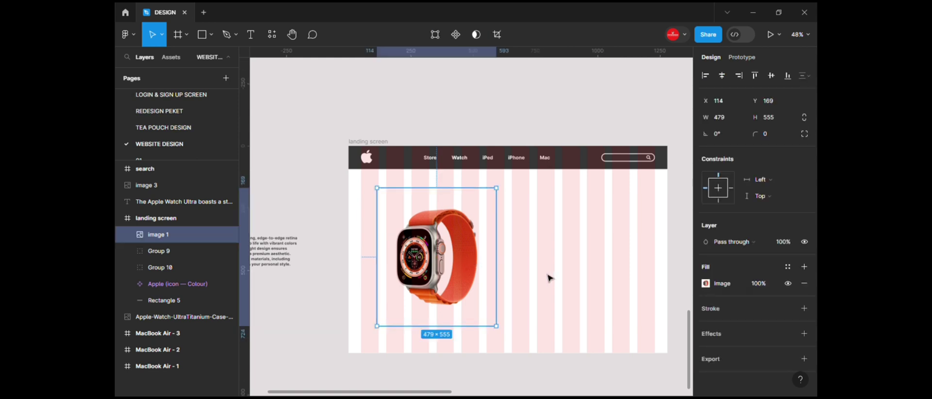
- Place a copy of the orange watch image above the landing screen, beside the white and green watches
left_click(548, 278)
scroll(503, 309, "down", 3)
scroll(461, 322, "up", 2)
left_click_drag(432, 333, 360, 119)
- Align the three watch images above the landing screen on their vertical centres and space them 40 apart
scroll(470, 181, "down", 2)
scroll(470, 181, "up", 1)
left_click(451, 154, "shift")
left_click(518, 154, "shift")
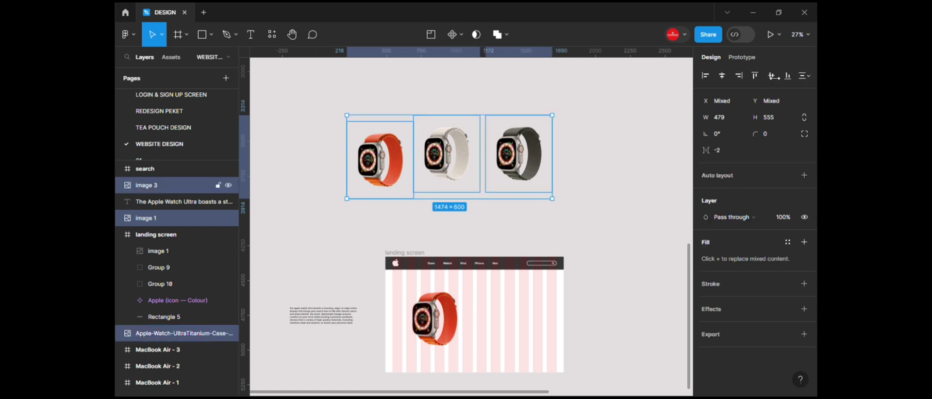
left_click(804, 75)
left_click(772, 76)
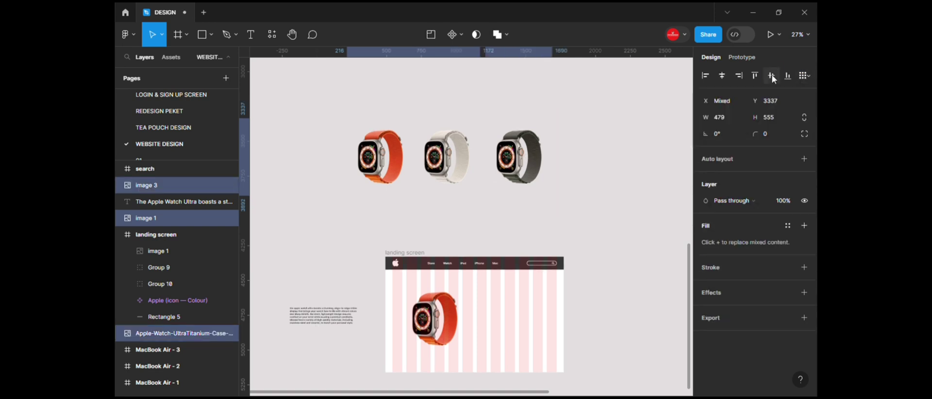
left_click(802, 77)
left_click(715, 122)
left_click_drag(705, 150, 732, 150)
scroll(420, 182, "up", 2)
- Try to wrap the three watch images in a new section
right_click(438, 155)
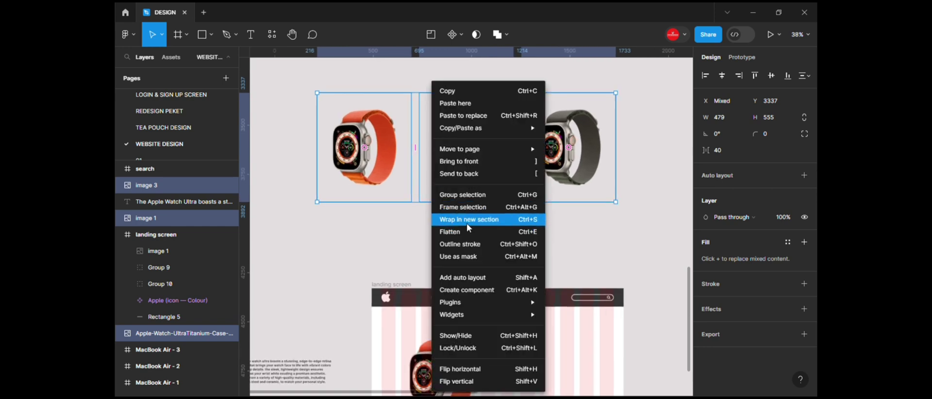
left_click(464, 220)
left_click(564, 250)
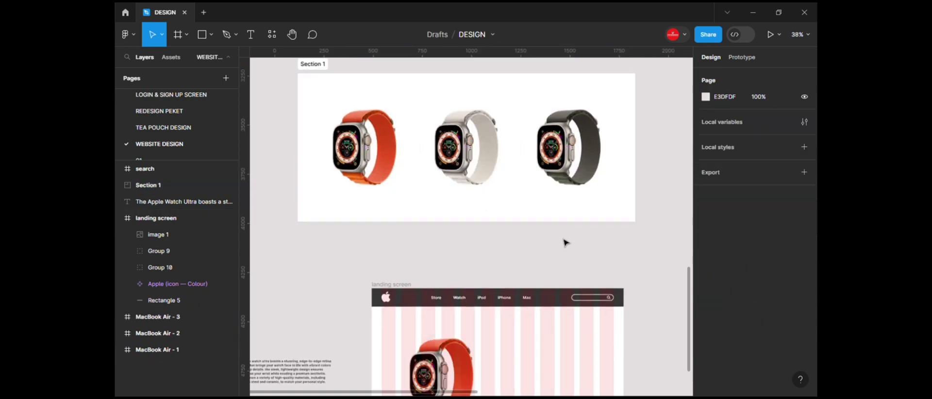
scroll(564, 242, "down", 1)
left_click(531, 219)
key("Return")
- Group the three watch images and wrap the group in a frame
right_click(456, 161)
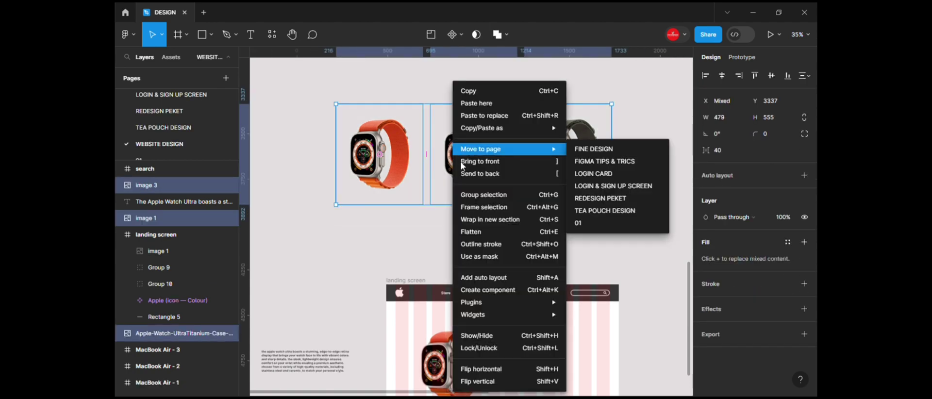
left_click(476, 195)
right_click(443, 153)
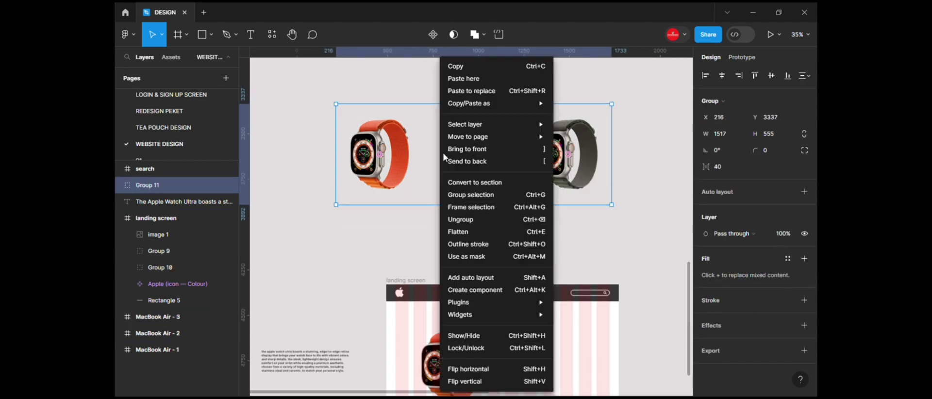
left_click(471, 207)
left_click(475, 165)
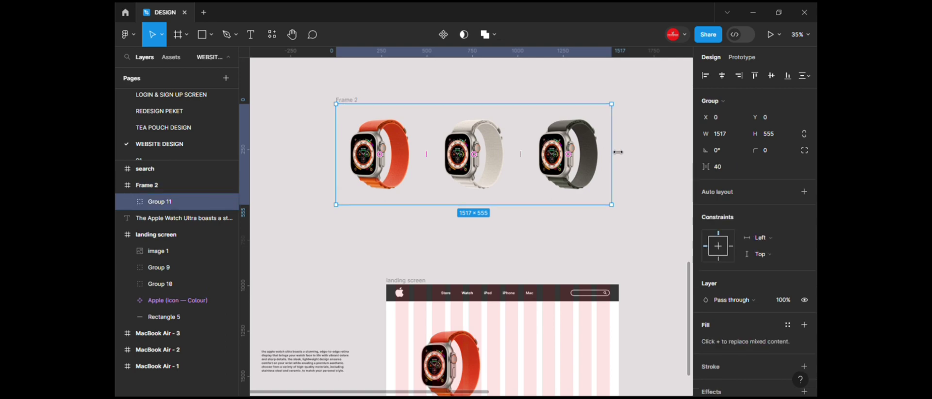
- Narrow the frame to about 519 wide around the orange watch and clip its content
left_click_drag(476, 165, 438, 167)
left_click(648, 162)
left_click(593, 156)
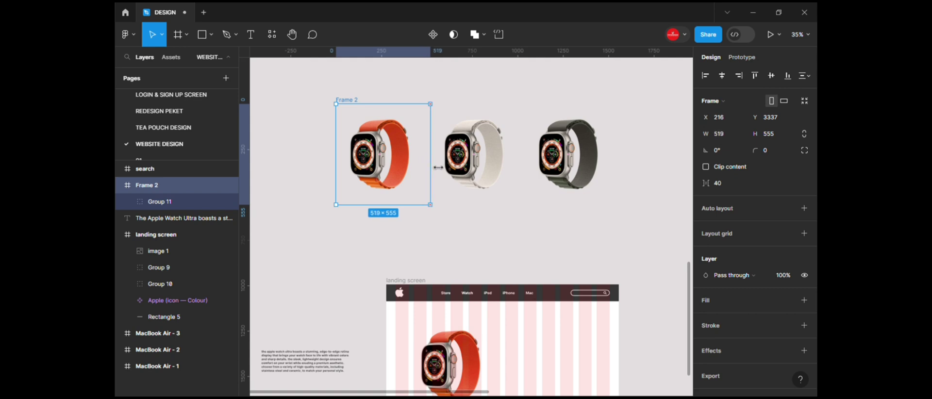
left_click(318, 74)
left_click(365, 102)
left_click(706, 167)
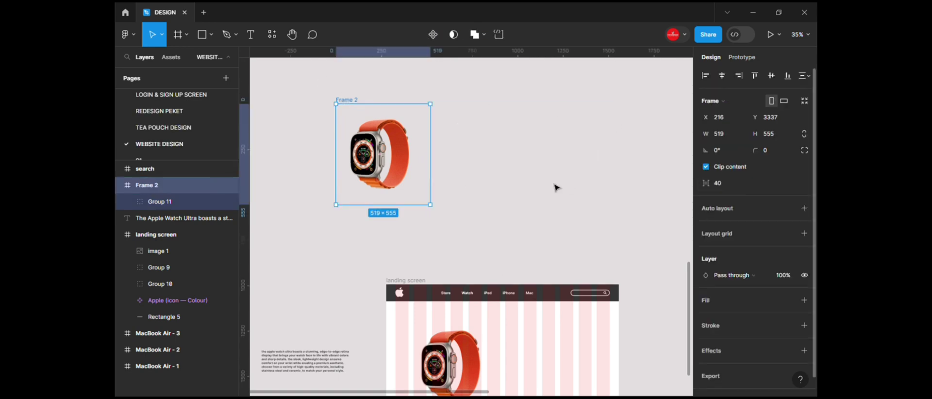
- Cut the watch frame and paste it in place of the orange watch image in the landing screen
scroll(526, 184, "down", 3)
left_click_drag(538, 187, 512, 169)
left_click(420, 138)
left_click(403, 118)
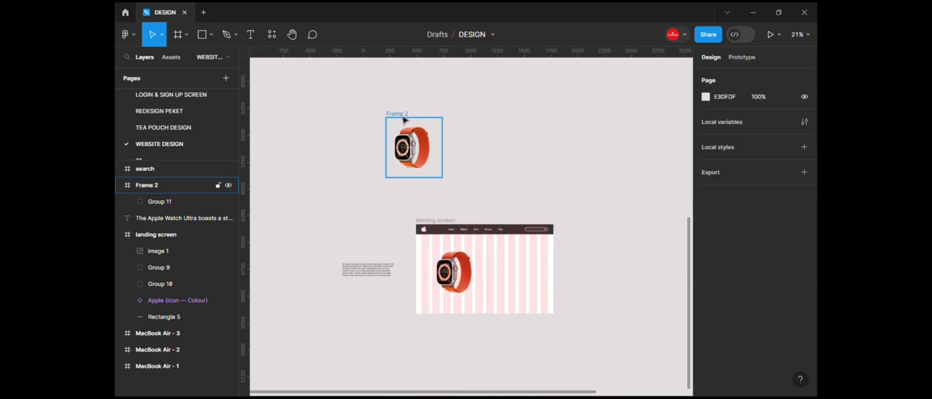
left_click(406, 115)
key("ctrl+x")
right_click(451, 270)
left_click(484, 117)
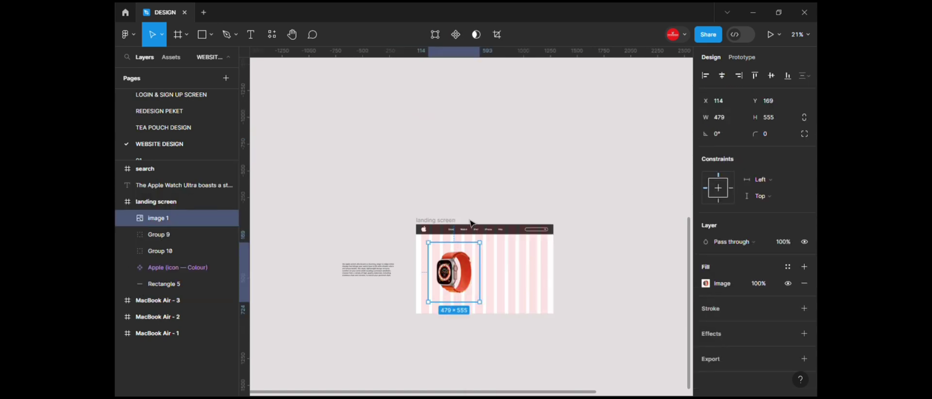
- Move the watch frame closer to the landing screen's left edge, at about X 95, Y 169
scroll(466, 221, "up", 1)
scroll(480, 232, "up", 2)
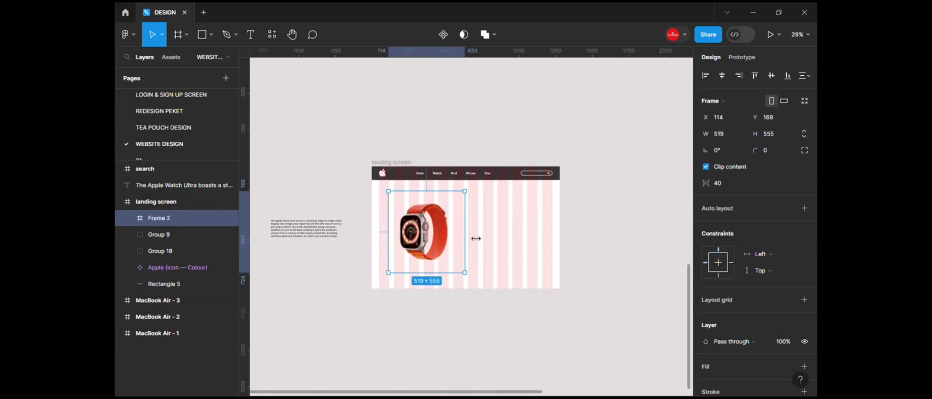
left_click_drag(465, 225, 505, 227)
key("ctrl+z")
left_click(470, 150)
scroll(330, 205, "up", 1)
left_click_drag(330, 205, 362, 218)
scroll(528, 245, "up", 3)
left_click_drag(450, 250, 446, 250)
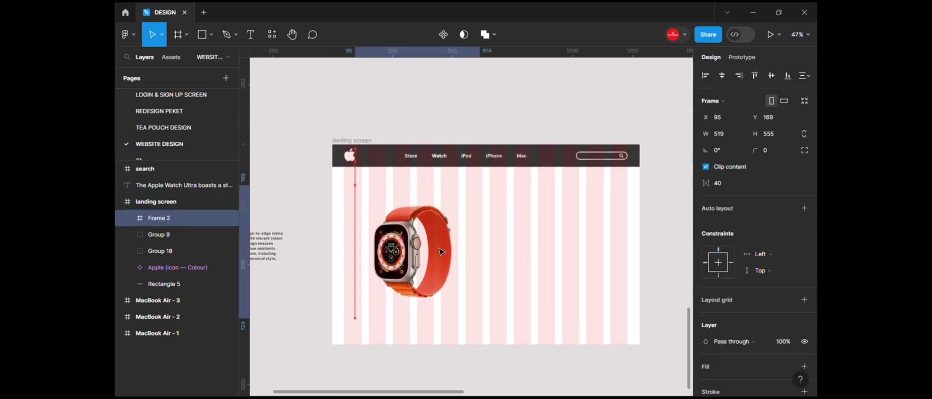
- Add the text "Branded" in the empty area beside the watch, at about X 875, Y 290
left_click(575, 247)
left_click_drag(547, 233, 519, 230)
scroll(517, 224, "up", 2)
key("t")
left_click(515, 213)
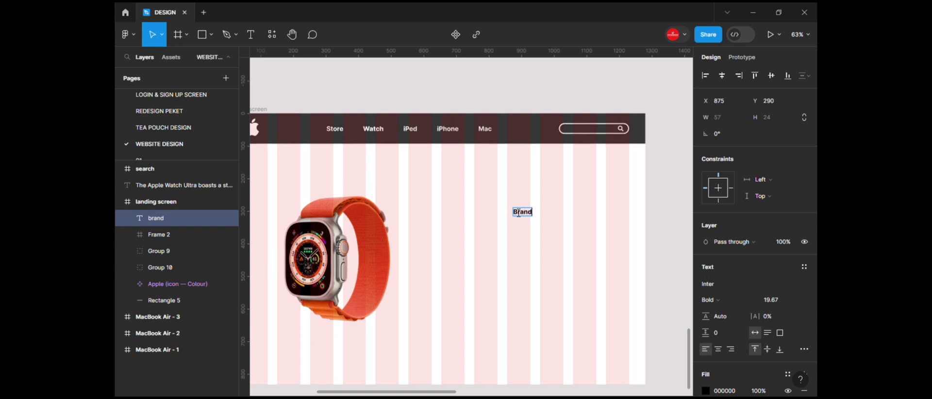
type("Branded")
key("Escape")
- Colour the Branded text with #DA451C sampled from the watch strap and set its weight to Black
left_click(369, 257)
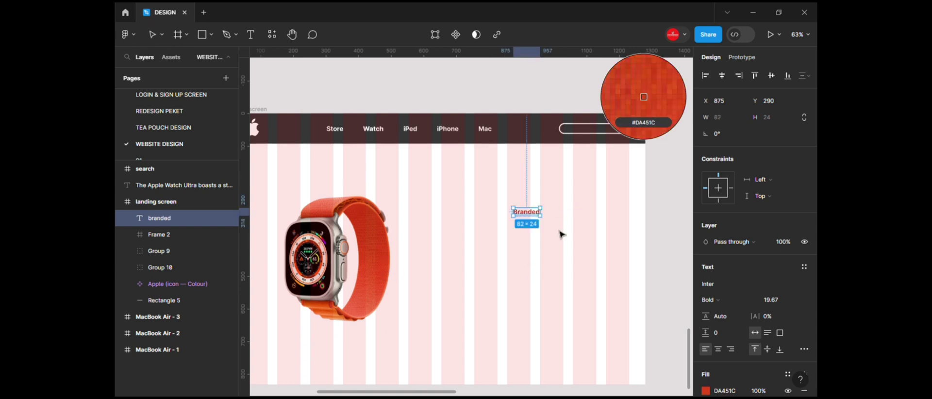
left_click(716, 301)
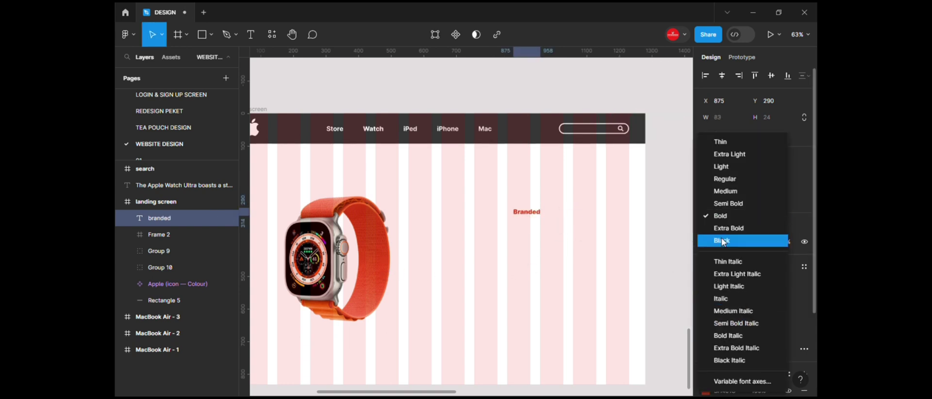
left_click(722, 241)
- Set the Branded text to uppercase with 15% letter spacing
left_click(804, 349)
left_click(643, 284)
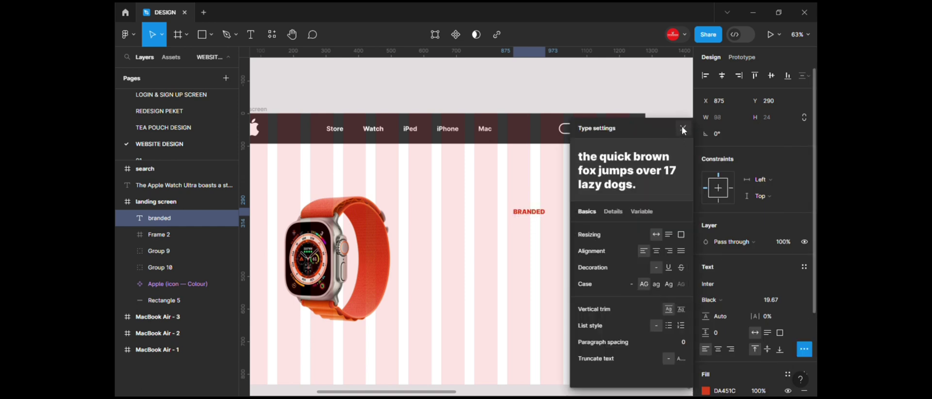
key("Escape")
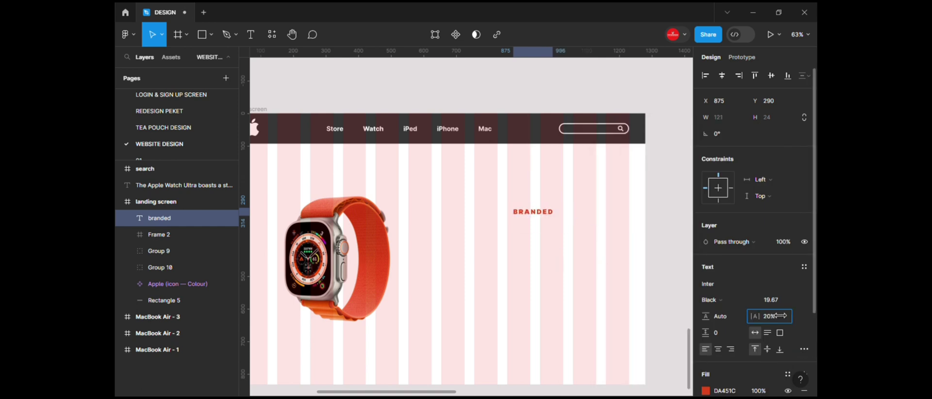
key("Escape")
- Recolour the Watch menu label with the red sampled from the BRANDED text
double_click(372, 131)
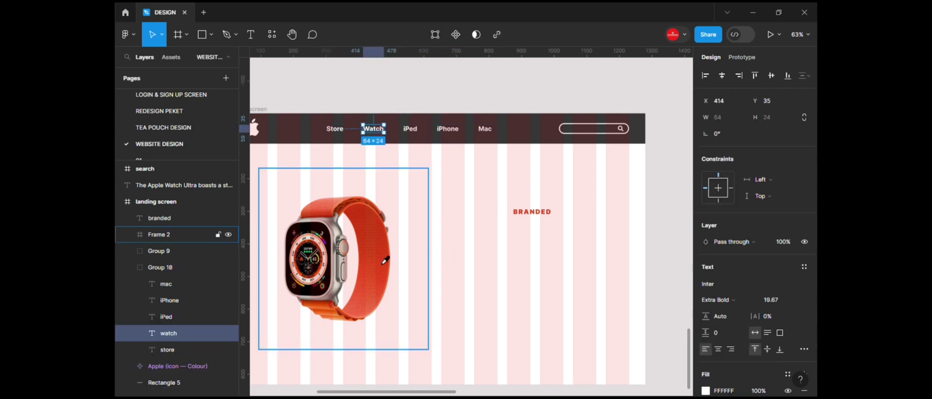
key("i")
left_click(529, 212)
- Darken the header bar's fill to 252525
left_click(544, 137)
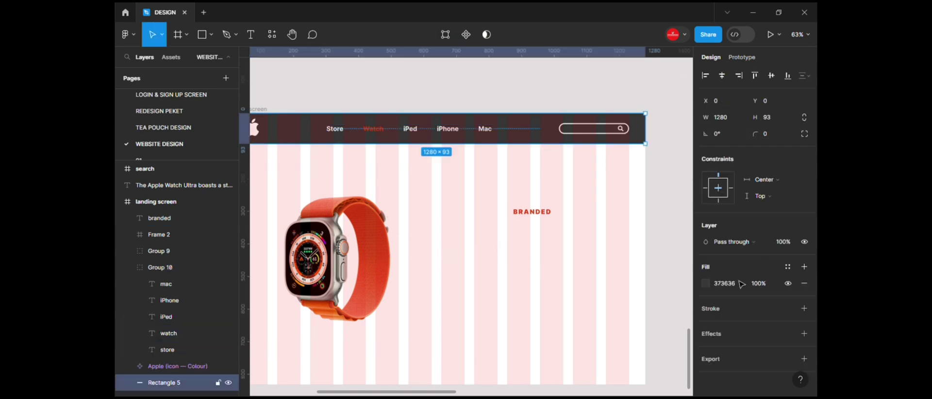
left_click(706, 284)
left_click(572, 237)
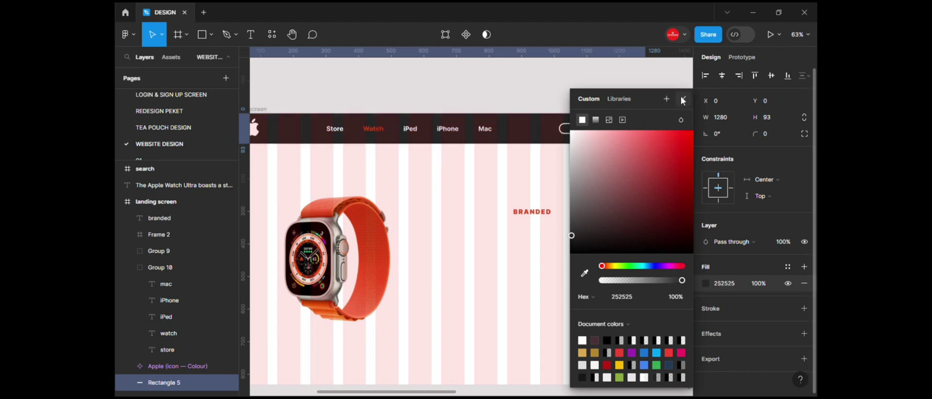
key("Escape")
- Place an enlarged copy of the BRANDED text below it and change its wording to "apple watch ultra"
scroll(534, 233, "up", 2)
left_click_drag(534, 217, 613, 238)
key("k")
double_click(495, 241)
type("ap")
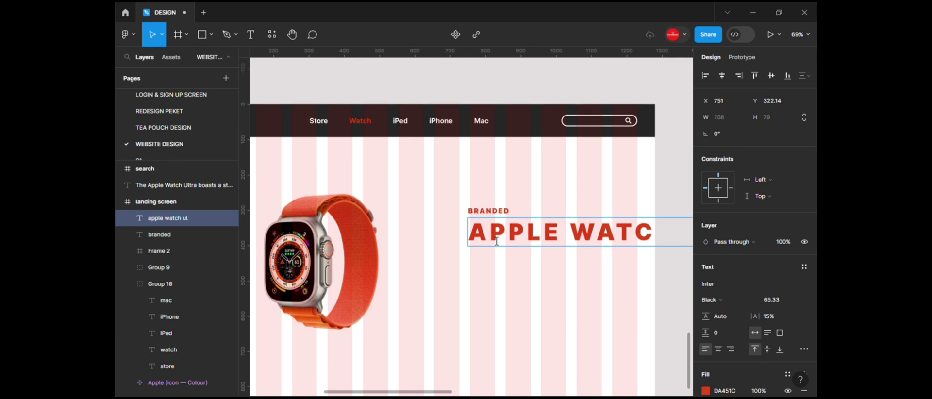
scroll(505, 200, "down", 3)
key("Escape")
- Scale the Apple Watch Ultra heading down to about 445 wide so it fits inside the landing screen
left_click_drag(579, 189, 534, 188)
key("k")
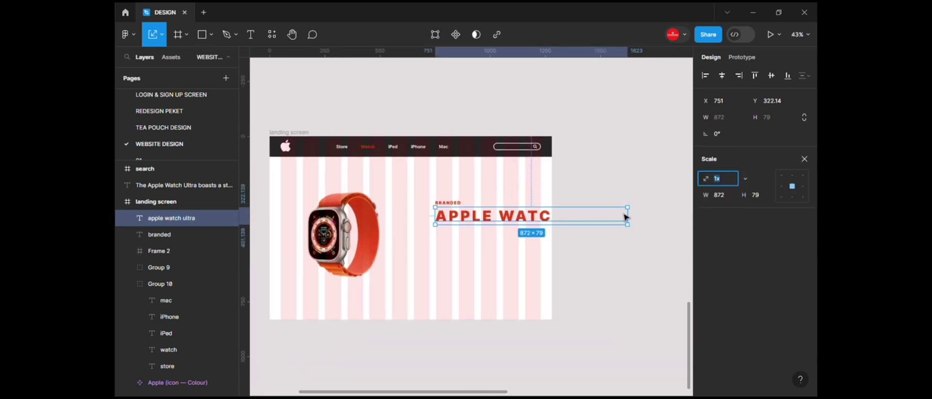
left_click_drag(628, 219, 534, 223)
scroll(476, 217, "up", 4)
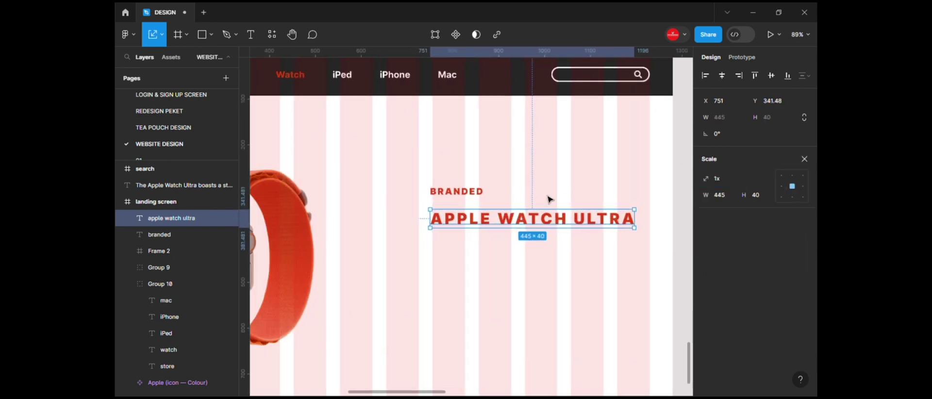
- Colour the heading with #252525 sampled from the header bar and move both text lines to about X 726
key("v")
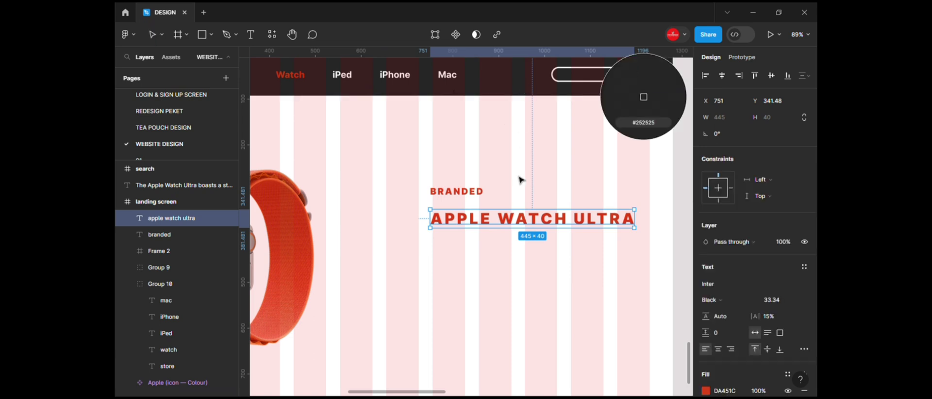
scroll(498, 198, "up", 2)
left_click(458, 192, "shift")
left_click_drag(480, 231, 516, 213)
- Set the Apple Watch Ultra heading to title case
left_click(537, 225)
left_click(804, 349)
left_click(669, 285)
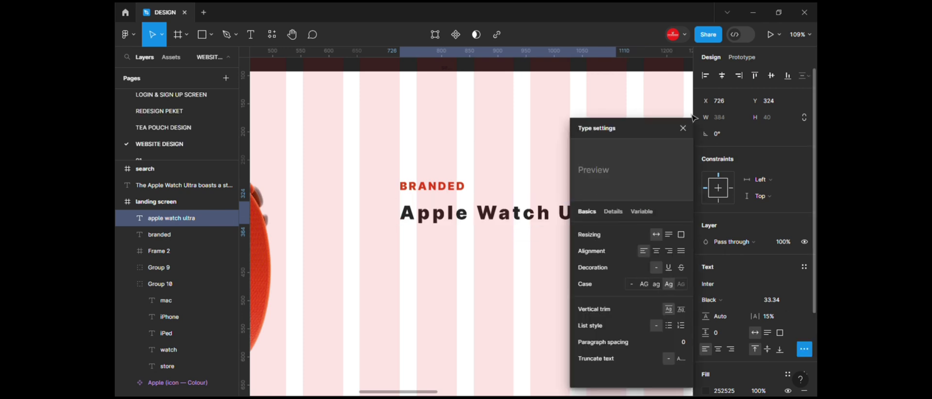
key("Escape")
- Paste a copy of the description paragraph from beside the landing screen into it, near the heading
scroll(575, 243, "down", 2)
scroll(569, 246, "down", 4)
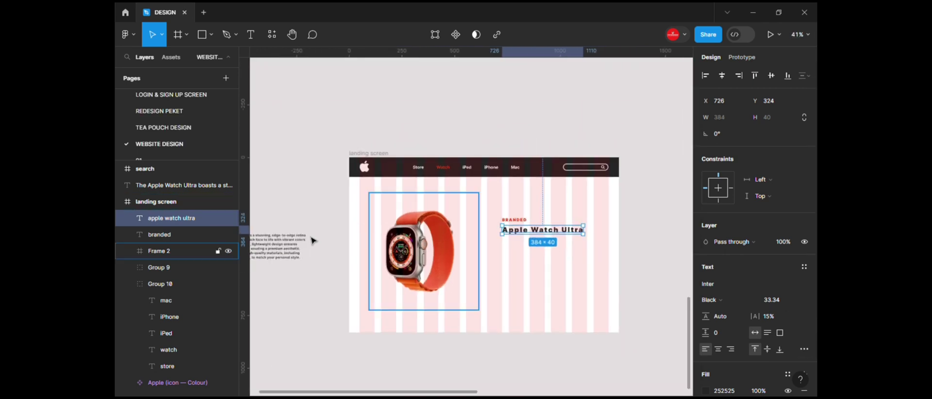
left_click(299, 245)
scroll(516, 238, "up", 2)
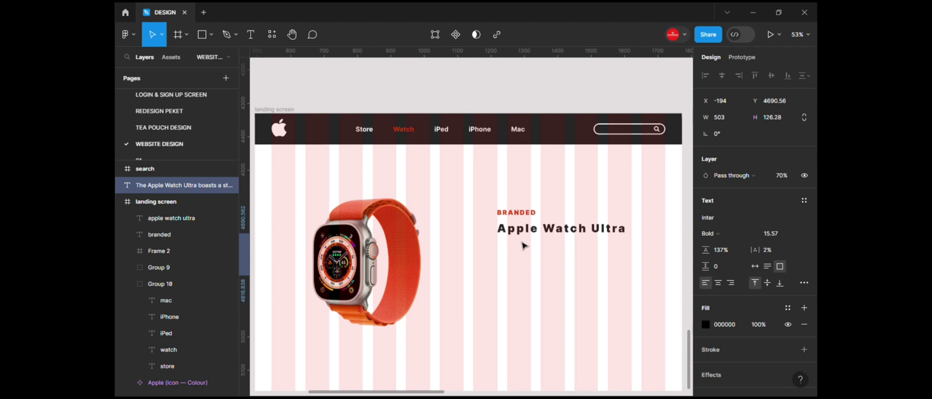
scroll(515, 233, "up", 2)
right_click(506, 239)
left_click(549, 69)
scroll(560, 212, "up", 2)
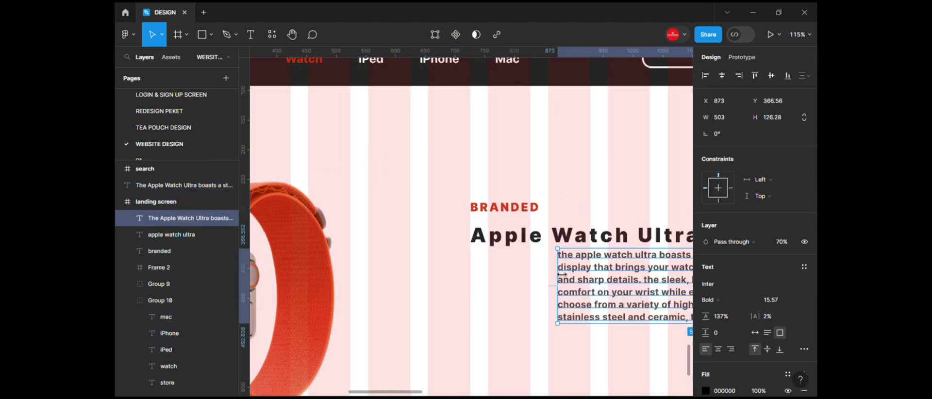
- Move the description paragraph to 15 below the heading and left-align the three text blocks
scroll(562, 275, "down", 2)
scroll(595, 294, "right", 1)
left_click_drag(595, 294, 529, 299)
left_click_drag(448, 195, 554, 305)
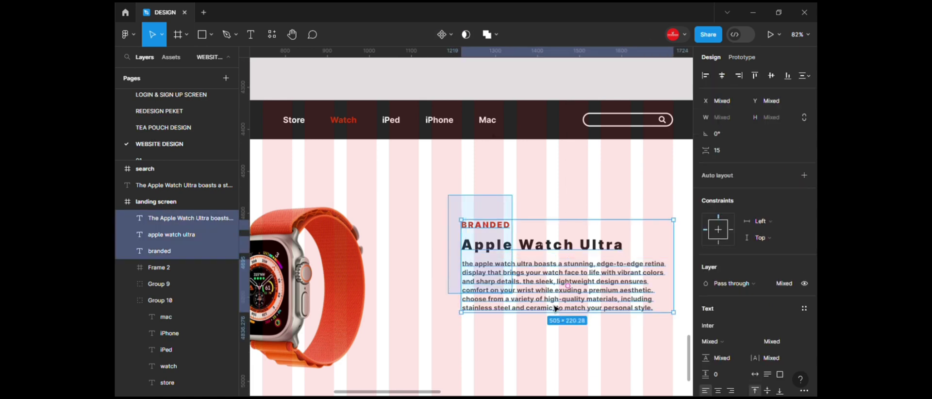
key("alt+a")
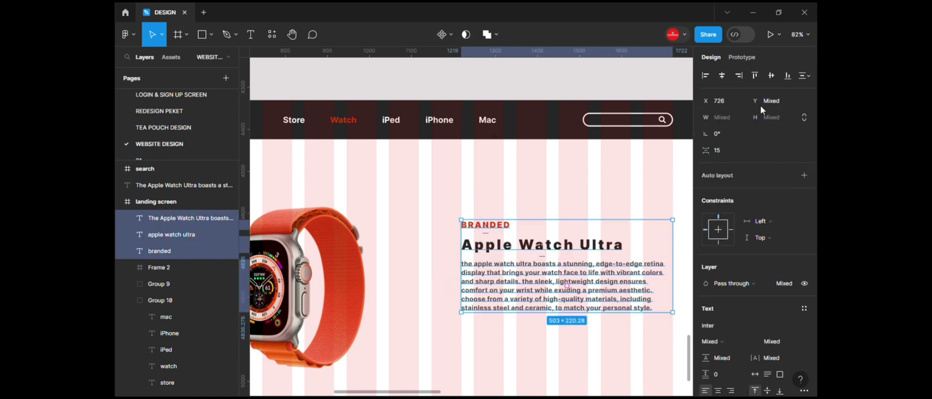
- Scale the BRANDED text down to about 101 by 21
scroll(517, 174, "up", 2)
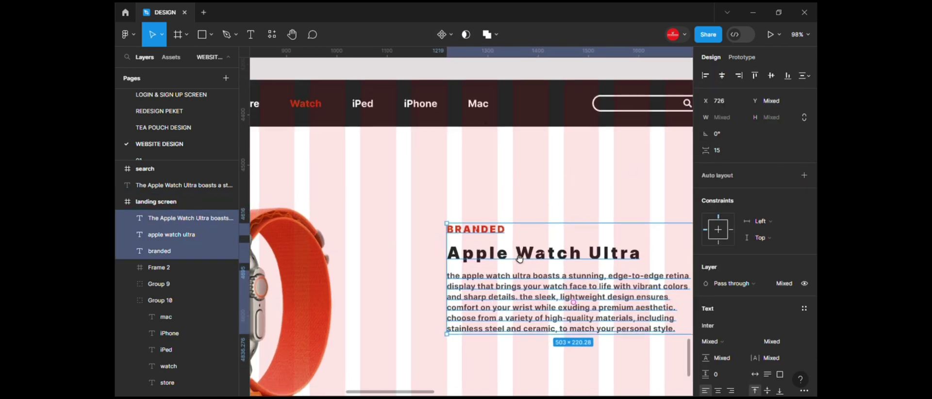
left_click(515, 257)
left_click(488, 234)
scroll(498, 232, "up", 4)
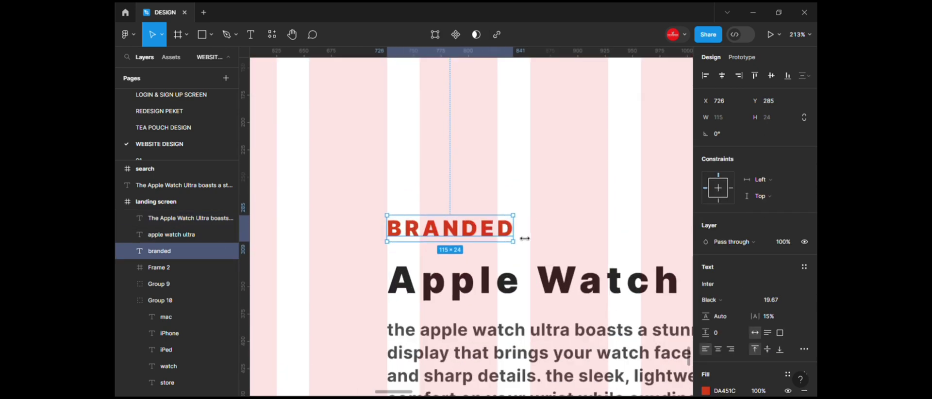
left_click_drag(515, 236, 478, 234)
key("ctrl+z")
key("k")
scroll(520, 297, "down", 3)
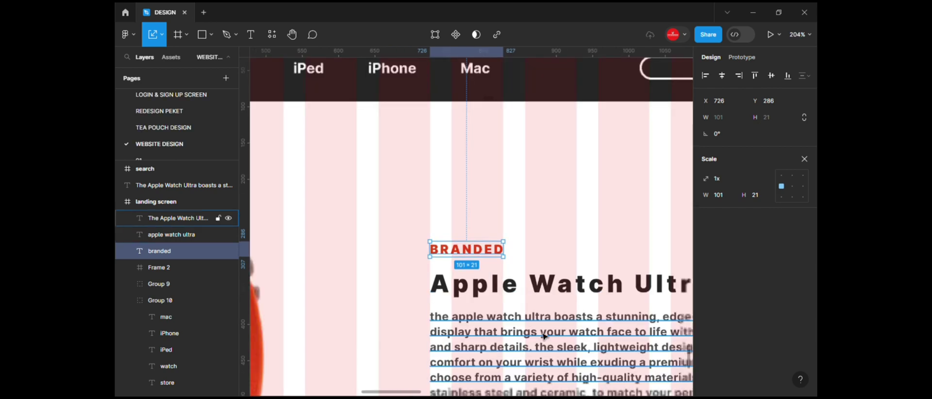
- Set the description paragraph on the landing screen to title case
scroll(518, 253, "down", 2)
scroll(518, 254, "down", 3)
left_click(518, 254)
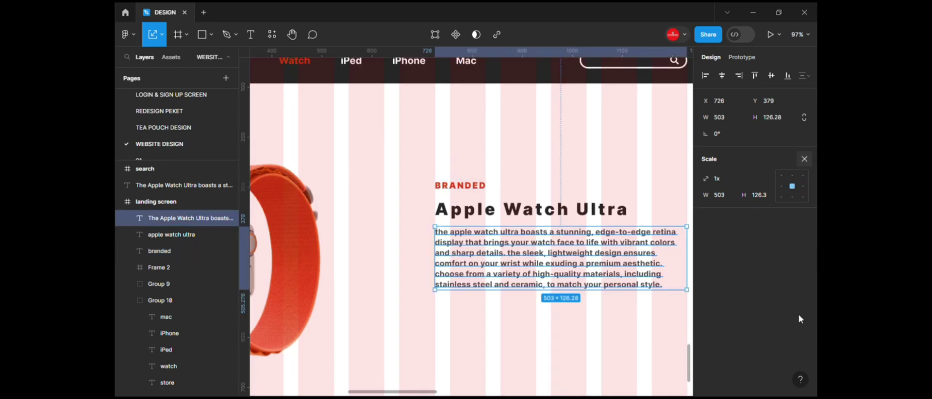
key("v")
left_click(804, 349)
left_click(681, 284)
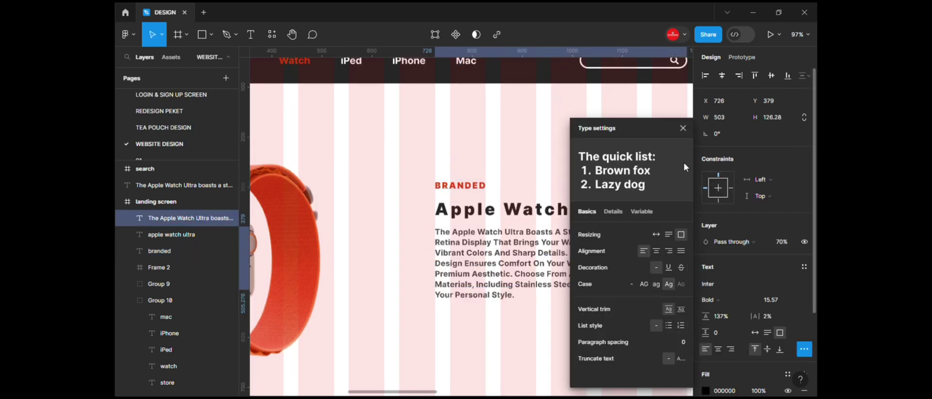
- Widen the description text box to 512 and lower the opacity of its black fill to 64%
scroll(580, 328, "down", 2)
scroll(622, 269, "right", 1)
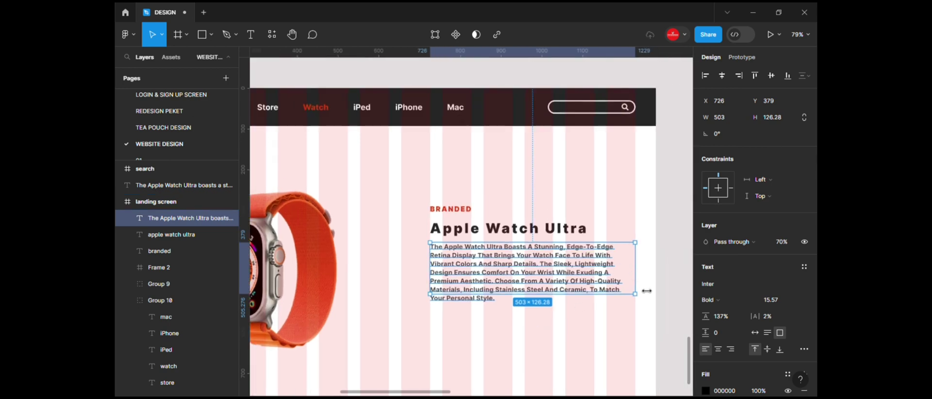
left_click_drag(646, 291, 650, 290)
left_click(705, 390)
left_click(653, 281)
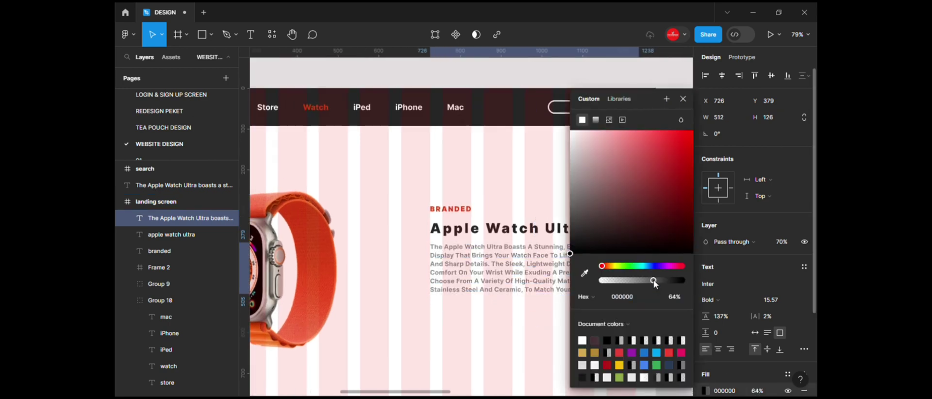
left_click(683, 99)
left_click(470, 329)
- Draw a rectangle about 101 by 45 below the description, aligned to its left edge, with corner radius 100
scroll(471, 329, "down", 1)
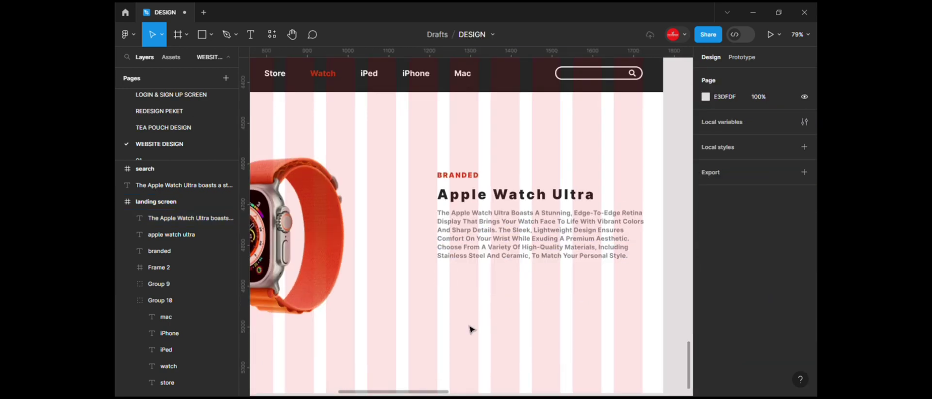
key("r")
left_click_drag(436, 272, 478, 290)
left_click(771, 136)
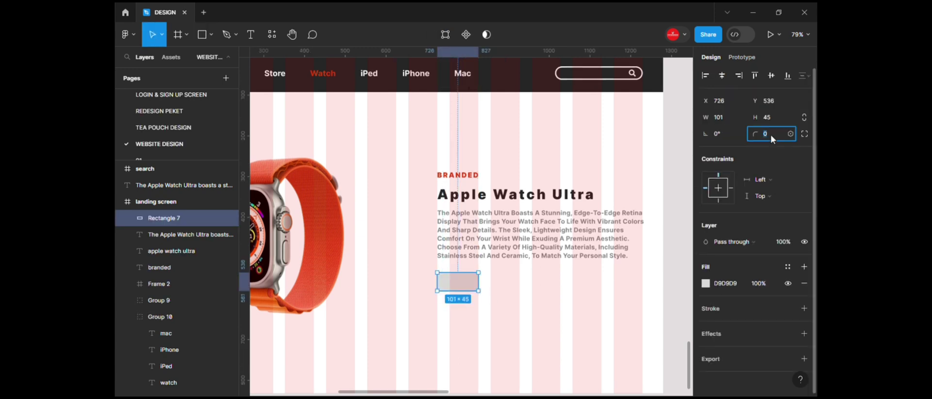
type("100")
left_click(499, 325)
- Reduce the rounded rectangle's height to 40 and fill it with the red sampled from the watch strap
scroll(473, 296, "up", 2, "ctrl")
left_click(463, 287)
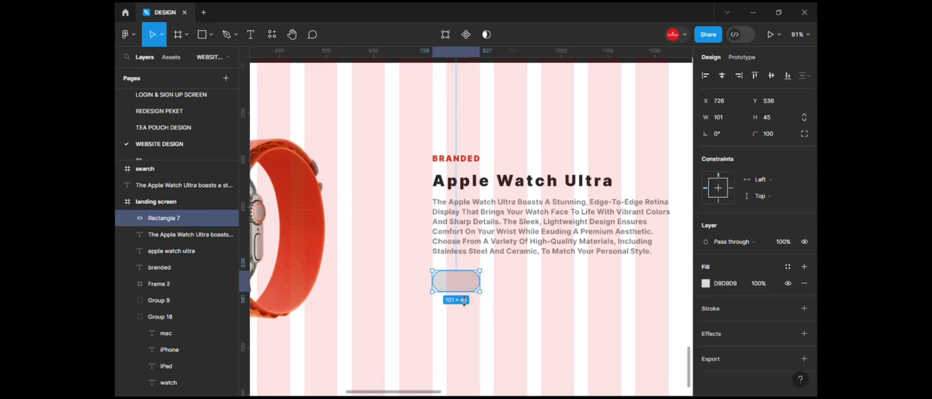
key("i")
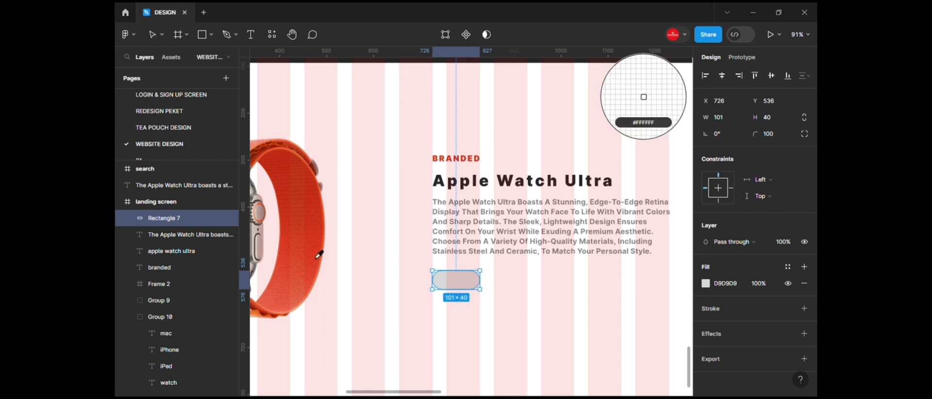
left_click(318, 252)
- Add the text "Price $150" in the empty area below the red button
scroll(451, 325, "up", 2)
left_click(474, 336)
key("t")
left_click(474, 337)
type("p")
key("Escape")
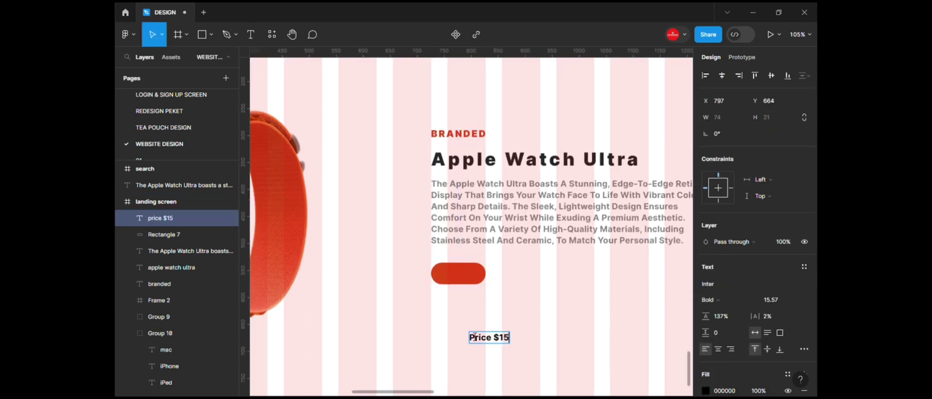
- Color the price text white (FFFFFF) and move it onto the red button
left_click(705, 391)
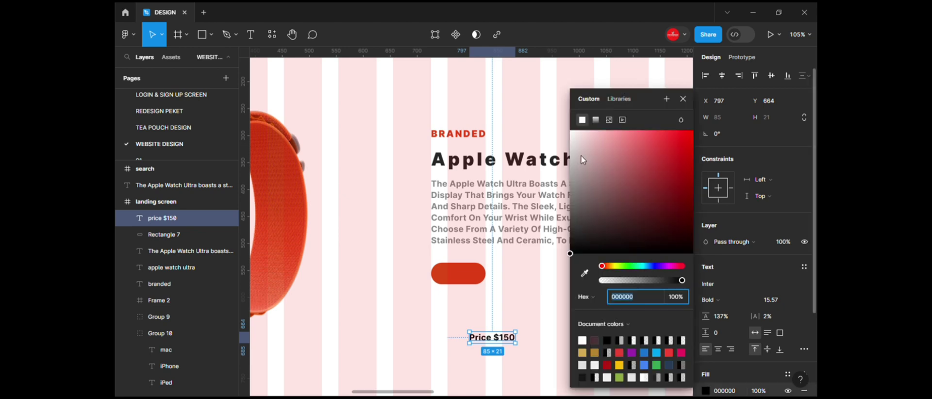
left_click_drag(582, 160, 515, 78)
left_click(533, 353)
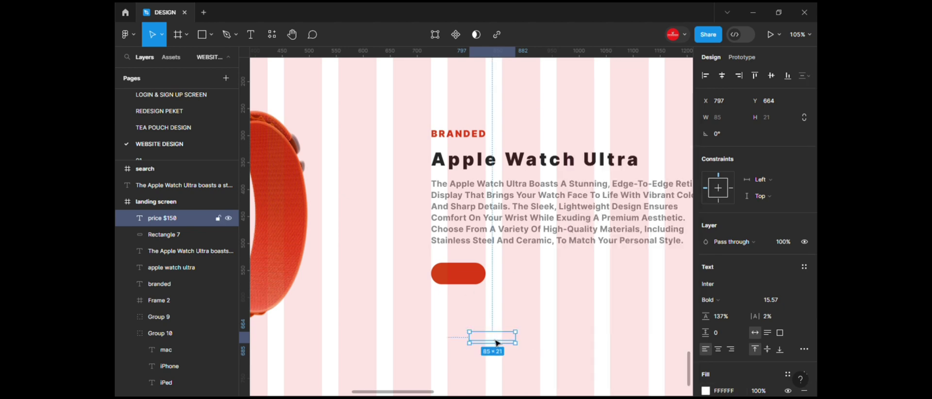
left_click_drag(496, 343, 467, 281)
scroll(467, 281, "up", 5)
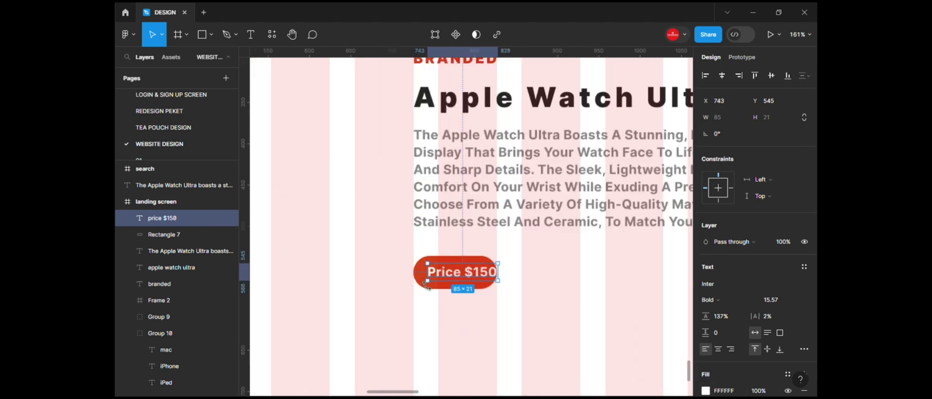
- Widen the red button to 123 and center the price text in it horizontally and vertically
scroll(425, 285, "up", 5)
left_click(529, 294)
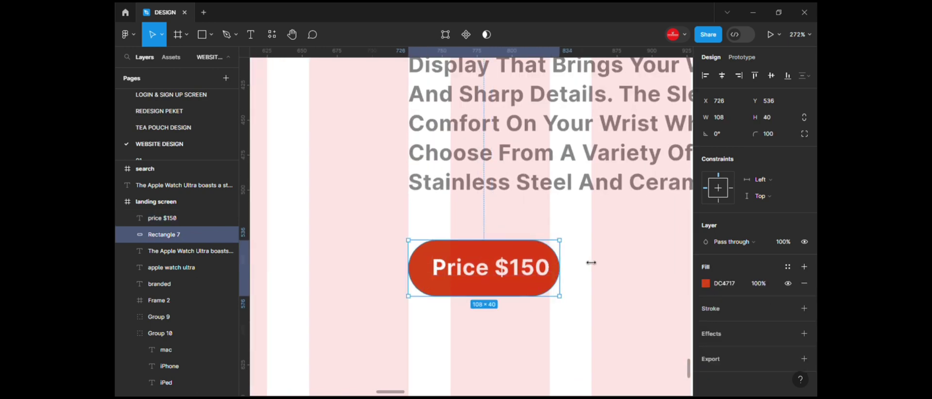
left_click_drag(590, 262, 582, 262)
left_click(523, 277, "shift")
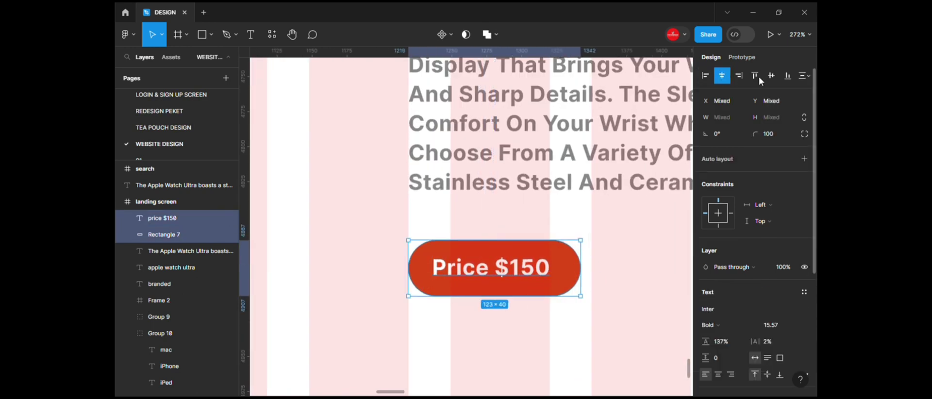
left_click(756, 76)
left_click(771, 77)
- Group the red button with its price text and left-align the group with the description paragraph
left_click_drag(599, 321, 407, 239)
key("ctrl+g")
left_click(529, 187, "shift")
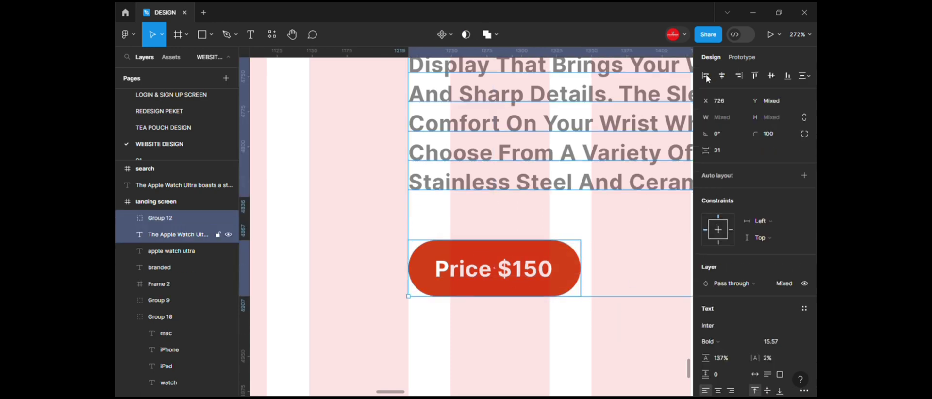
left_click(579, 320)
- Duplicate the price button to the right of the original, on the same row at X 857
left_click_drag(542, 280, 664, 276, "alt")
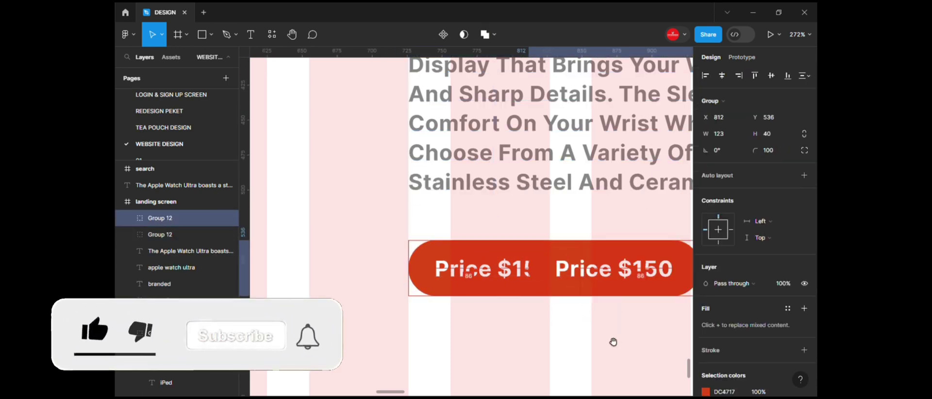
left_click_drag(613, 339, 496, 327)
left_click_drag(508, 264, 577, 248)
key("Left")
key("Left")
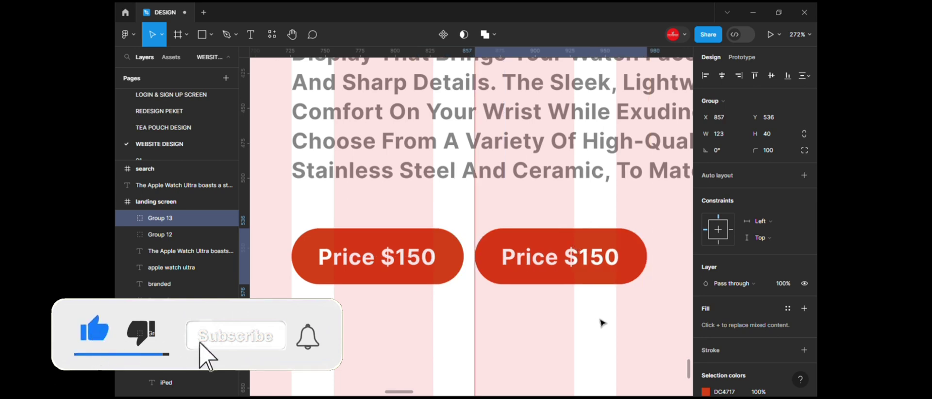
- Try to add a stroke to the whole duplicated button group
scroll(601, 322, "right", 1)
scroll(582, 327, "right", 1)
scroll(749, 330, "down", 2)
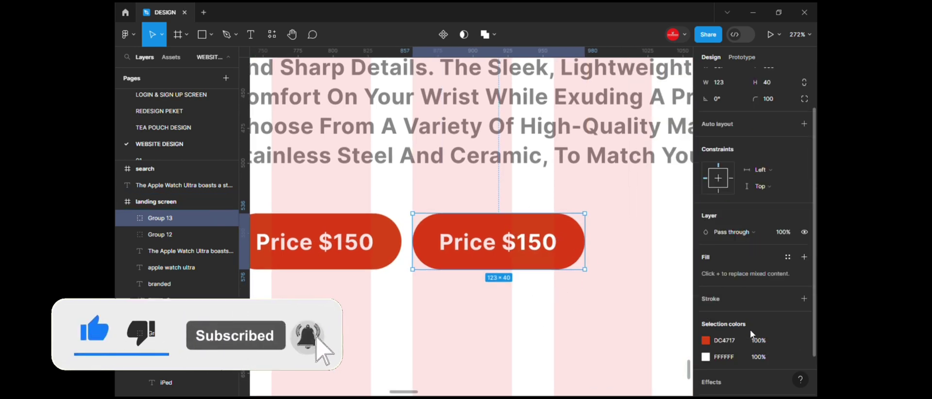
left_click(802, 297)
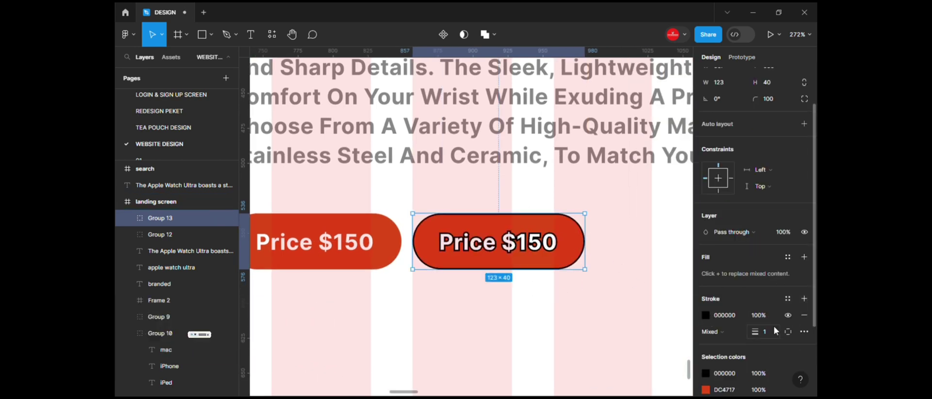
key("ctrl+z")
- Swap the fill and stroke of the duplicated button's rectangle to give it only a red DC4717 outline
double_click(575, 247)
scroll(812, 283, "up", 1)
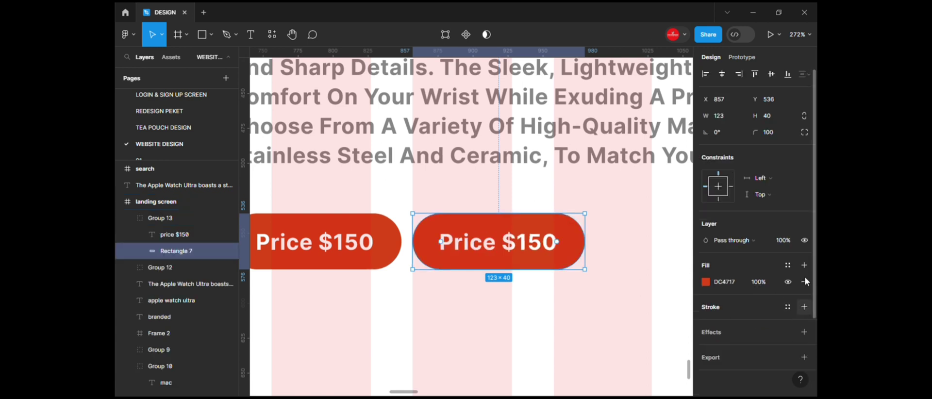
key("shift+x")
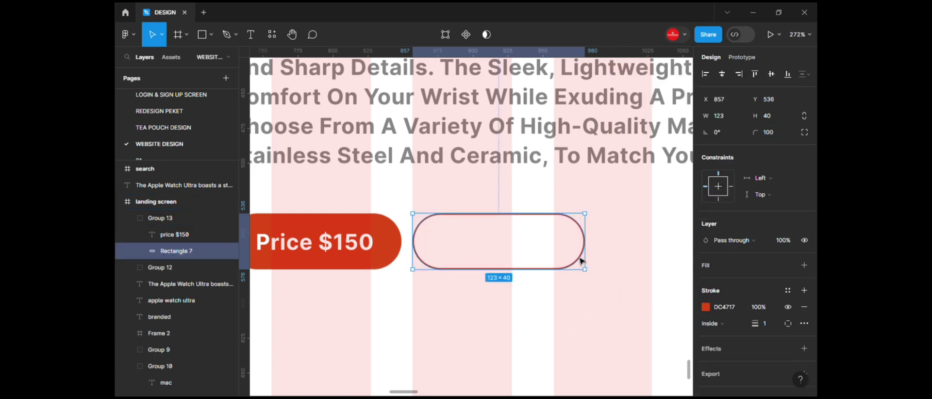
- Color the outlined button's text with the red DC4717 sampled from the first button
double_click(499, 246)
key("Escape")
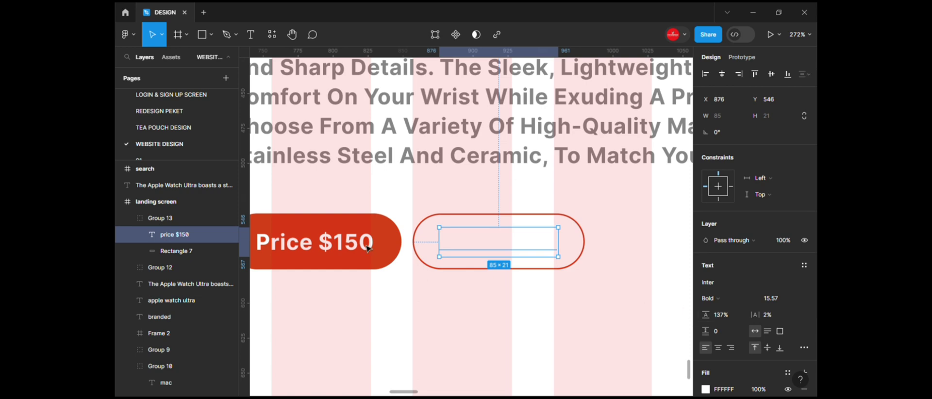
key("i")
key("Escape")
key("i")
left_click(385, 247)
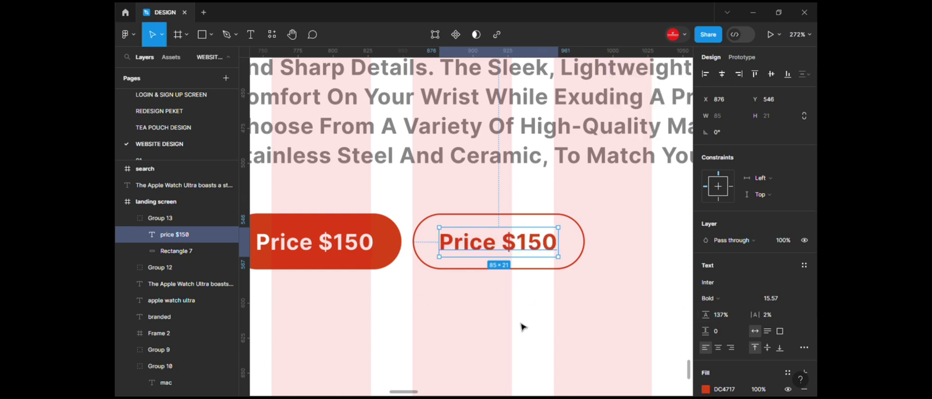
- Change the outlined button's text to "Get Now" and center it horizontally in its outline
left_click(523, 327)
triple_click(522, 250)
type("g")
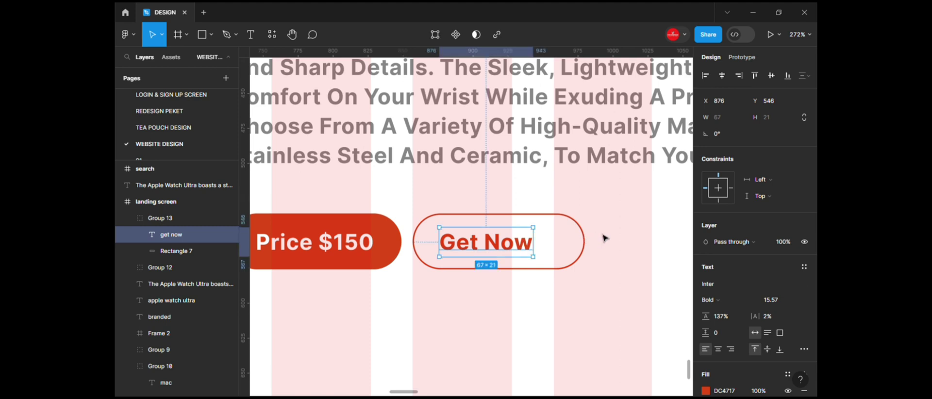
left_click(585, 241, "shift")
left_click(722, 75)
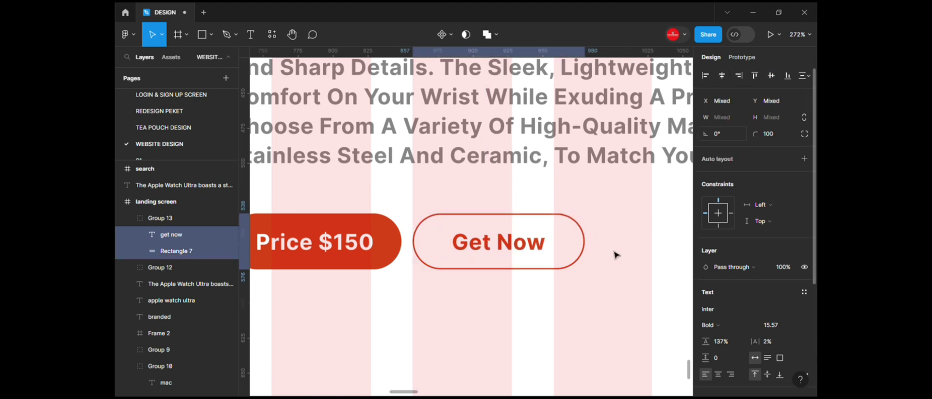
- Group the two buttons and scale the group down to about 201 by 31.65, keeping its left edge in place
scroll(614, 254, "down", 3)
left_click(617, 302)
left_click_drag(637, 294, 397, 234)
key("ctrl+g")
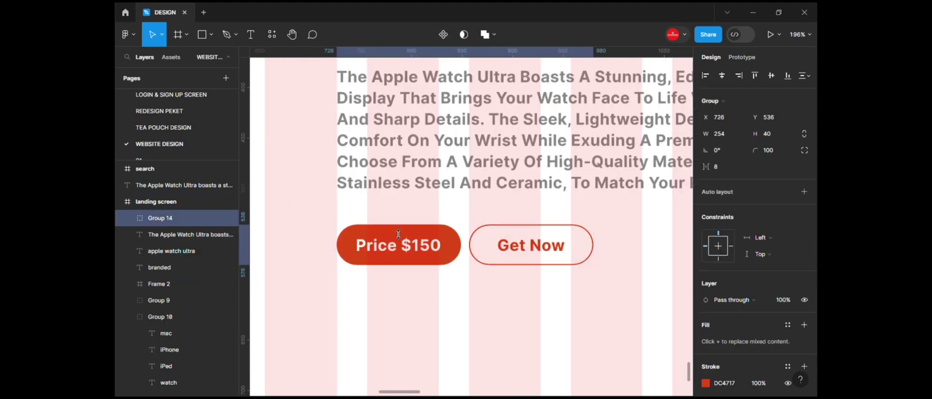
left_click(398, 234)
key("k")
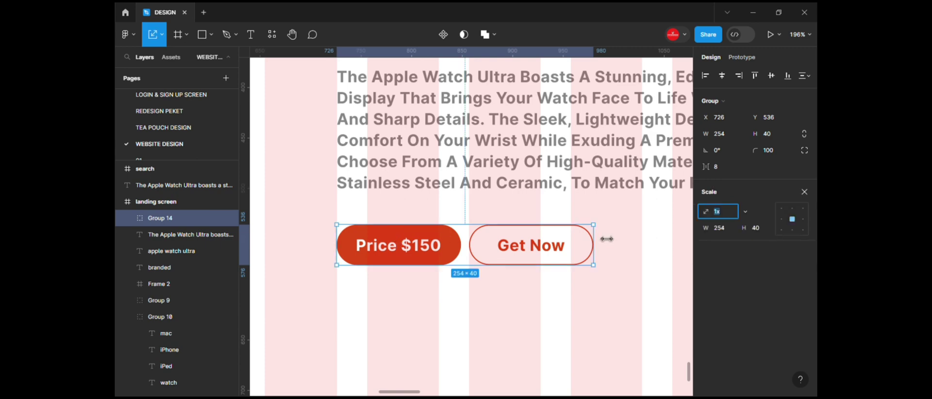
left_click_drag(555, 241, 547, 241)
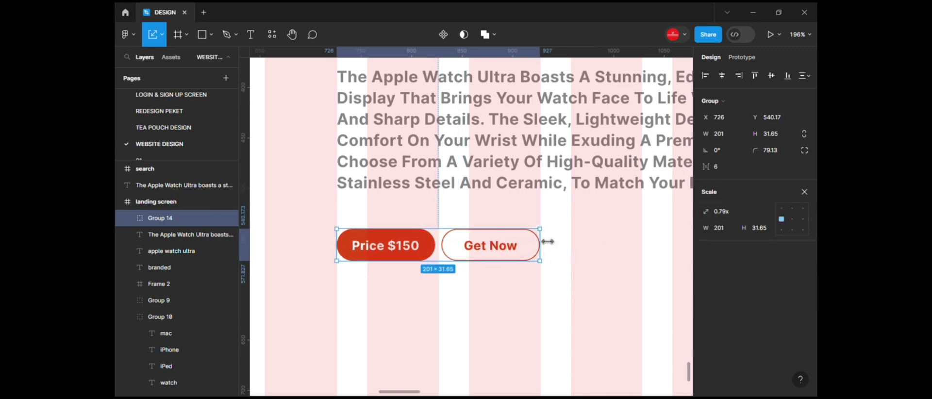
left_click(528, 294)
- Move the button group slightly farther down from the description paragraph
scroll(528, 294, "down", 6)
left_click_drag(558, 311, 576, 348)
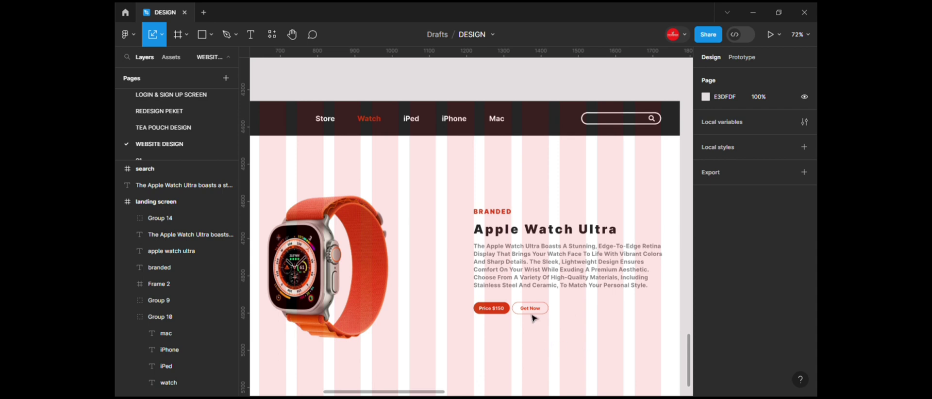
left_click_drag(534, 318, 526, 324)
- Group the label, heading, description and buttons together and move the group to X 718, Y 263
left_click_drag(466, 198, 548, 341)
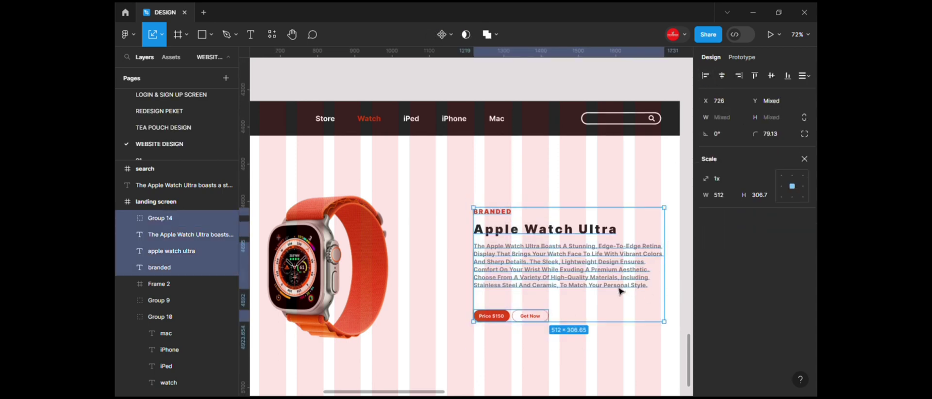
key("ctrl+g")
left_click_drag(609, 288, 605, 279)
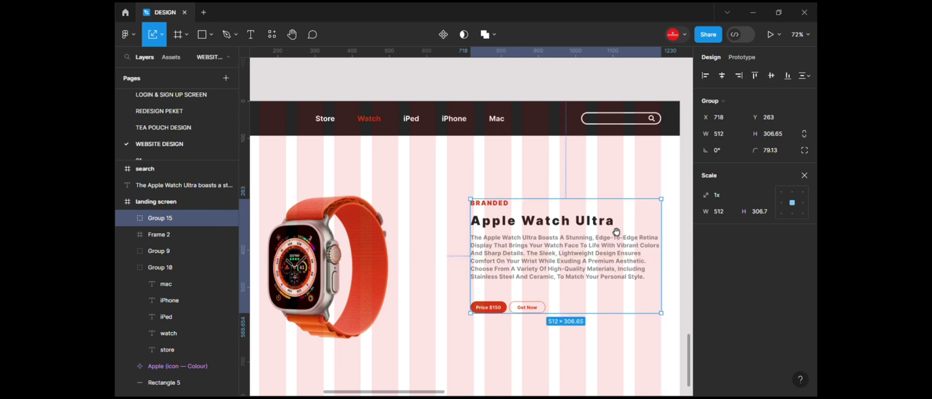
scroll(616, 231, "down", 2)
scroll(607, 211, "down", 1)
left_click(577, 296)
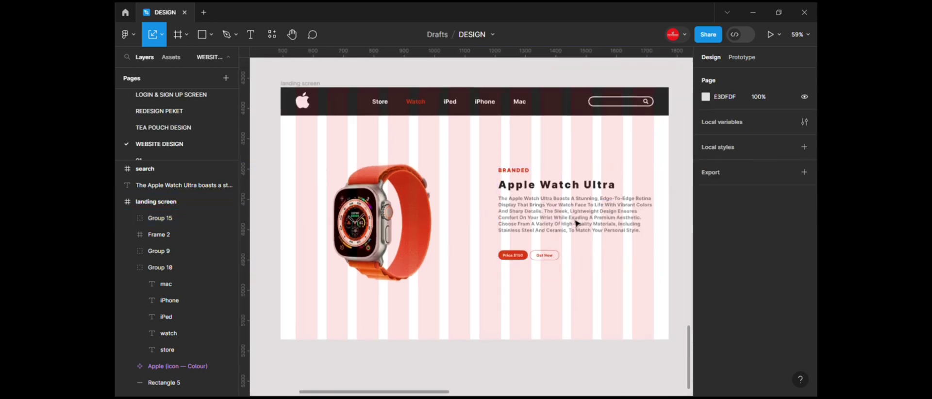
- Scale the text and button group up to about 530 by 317 and center it vertically in the landing screen
left_click_drag(566, 218, 565, 221)
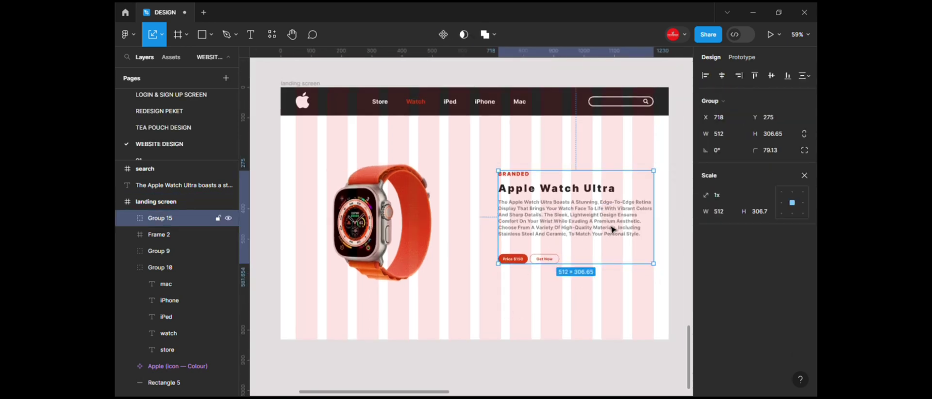
left_click_drag(582, 274, 583, 276)
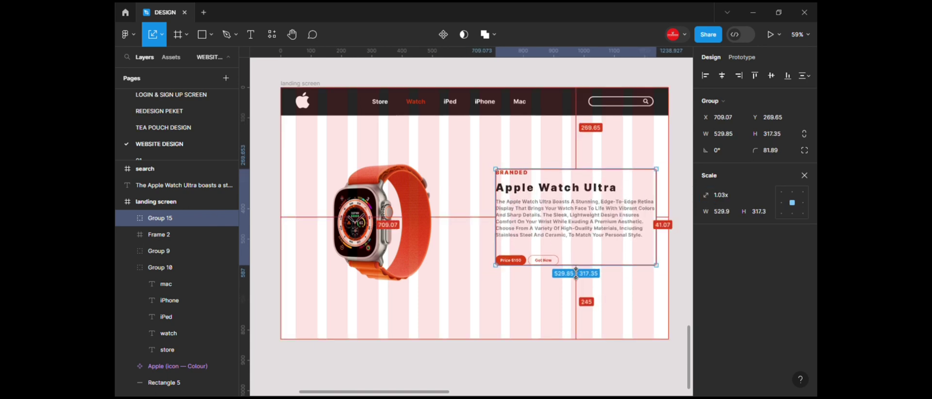
left_click(770, 75)
left_click(455, 297)
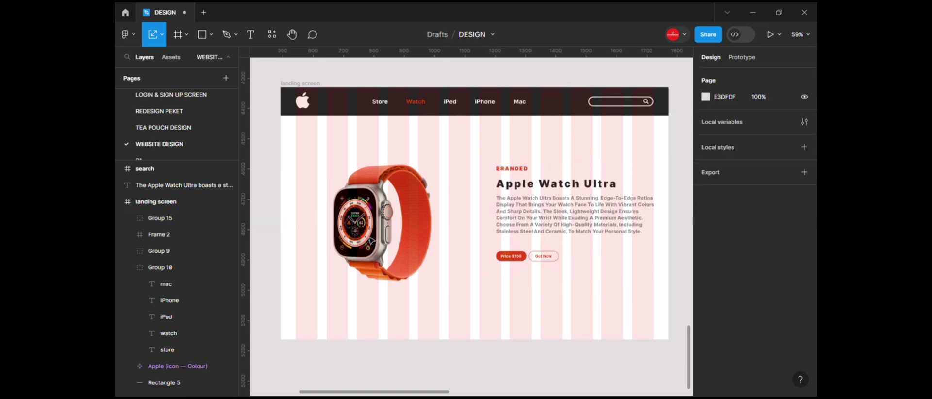
- Align the text and button group vertically with the center of the watch frame
left_click(369, 242)
left_click(511, 206, "shift")
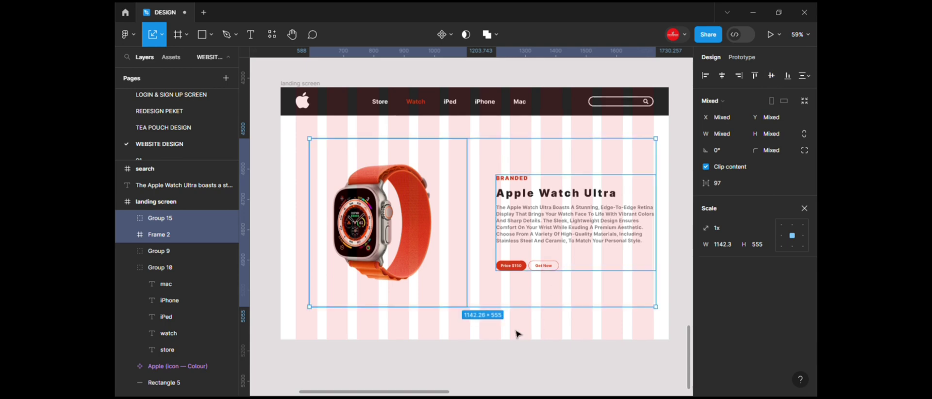
left_click(516, 331)
scroll(476, 303, "left", 1)
key("r")
mouse_move(388, 286)
left_mouse_down()
mouse_move(402, 301)
mouse_move(394, 294)
mouse_move(403, 293)
left_mouse_up()
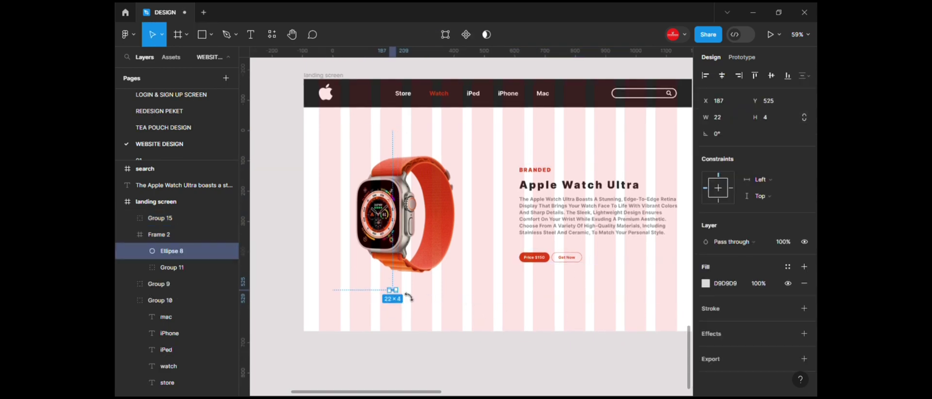
scroll(401, 289, "up", 4)
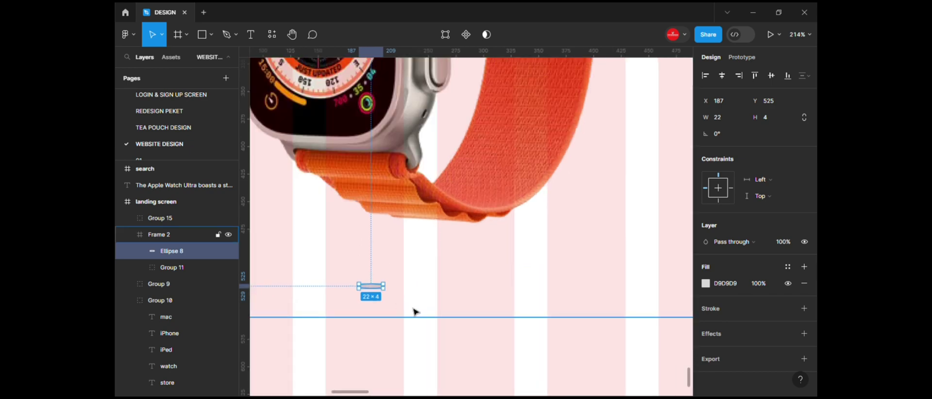
key("Delete")
key("o")
mouse_move(344, 283)
left_mouse_down()
mouse_move(376, 320)
mouse_move(369, 315)
left_mouse_up()
scroll(399, 322, "down", 4)
key("Delete")
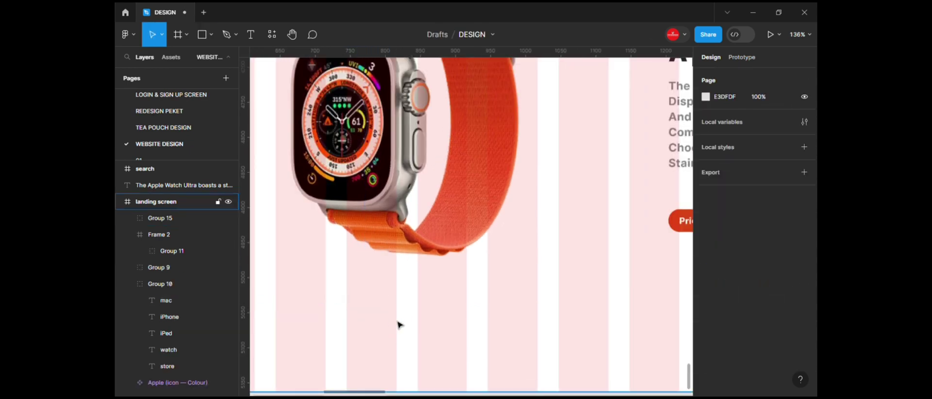
- Draw a 30 by 30 circle below the watch and fill it with EC714B sampled from the orange strap
scroll(394, 305, "down", 2)
scroll(395, 286, "down", 2)
scroll(393, 291, "up", 3)
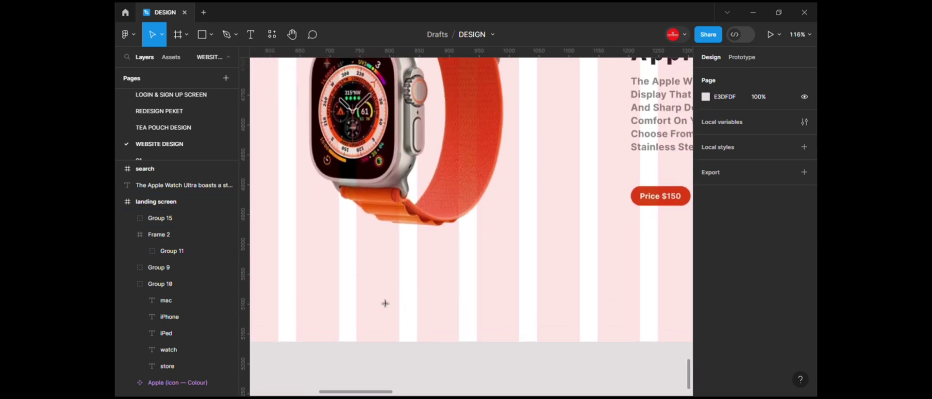
key("o")
mouse_move(332, 264)
left_mouse_down()
mouse_move(381, 311)
mouse_move(366, 298)
left_mouse_up()
key("i")
left_click(443, 210)
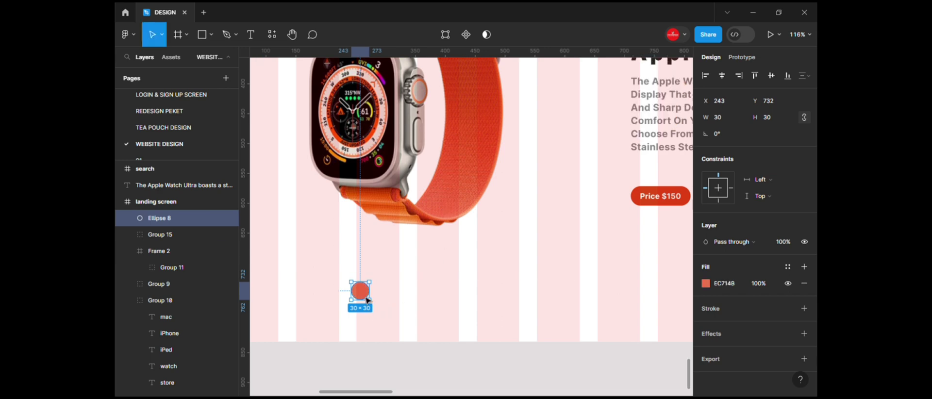
- Turn off content clipping on the watch frame to reveal the other watch images
scroll(366, 300, "down", 2)
scroll(365, 297, "down", 4)
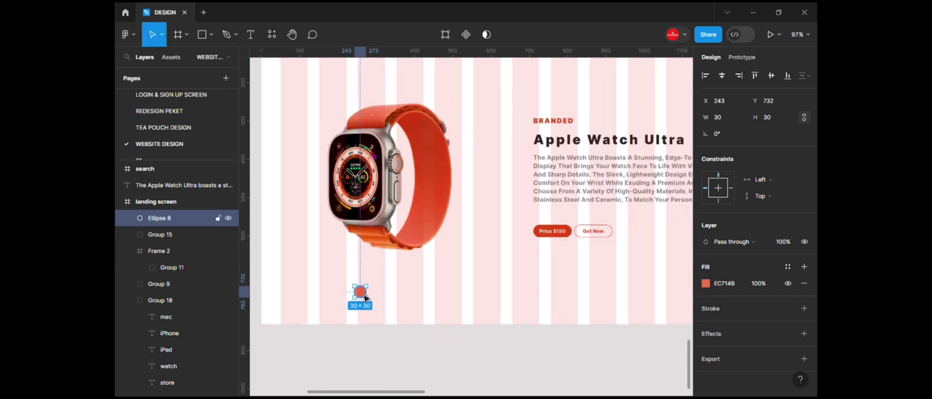
left_click(389, 242)
left_click(706, 167)
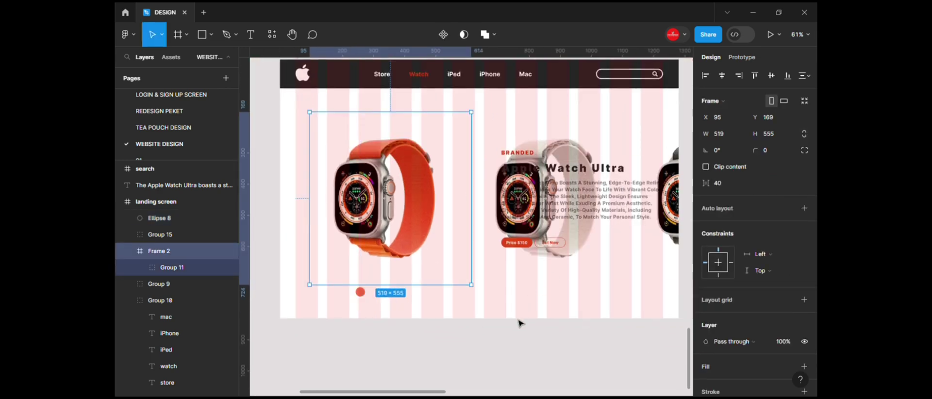
- Add a black inside stroke of 1 and a drop shadow to the orange circle
left_click(365, 296)
left_click(803, 308)
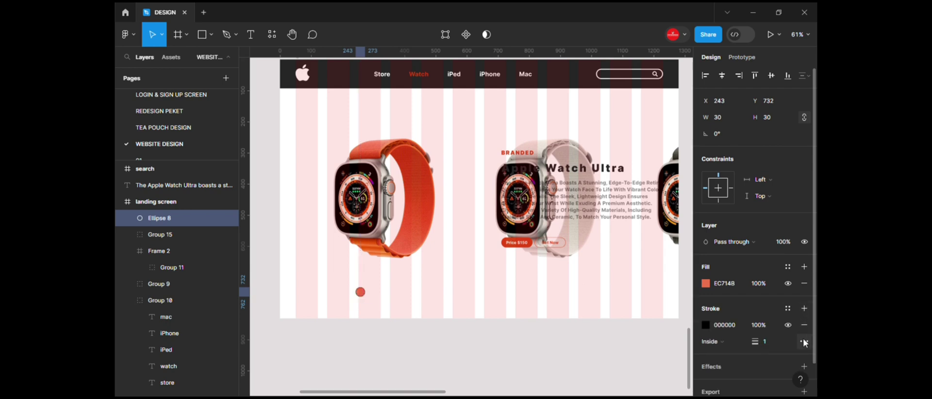
left_click(803, 366)
left_click(705, 383)
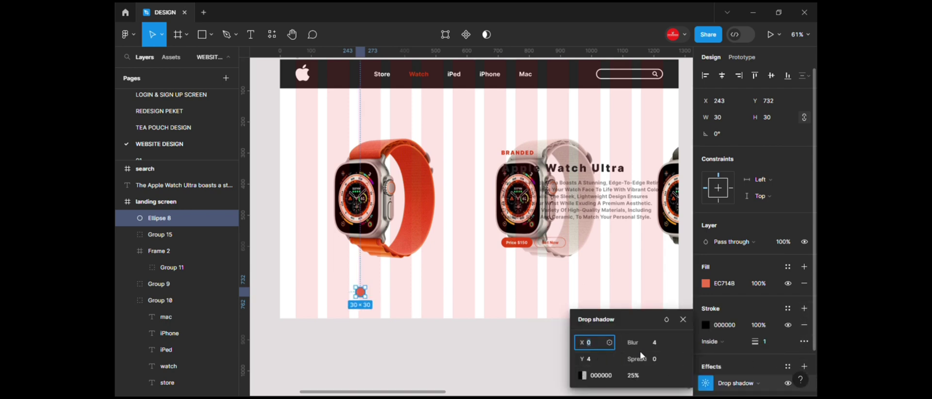
type("10")
left_click(404, 305)
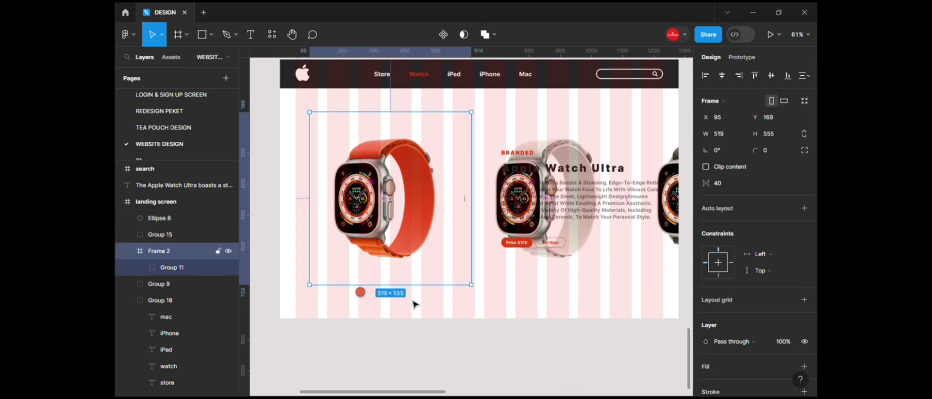
key("ctrl+z")
- Lower the opacity of the circle's black stroke to about 28%
left_click(705, 325)
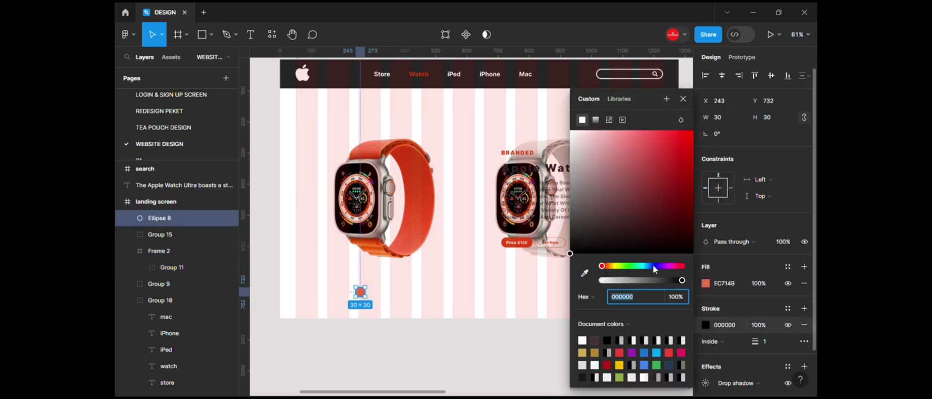
left_click_drag(628, 286, 624, 286)
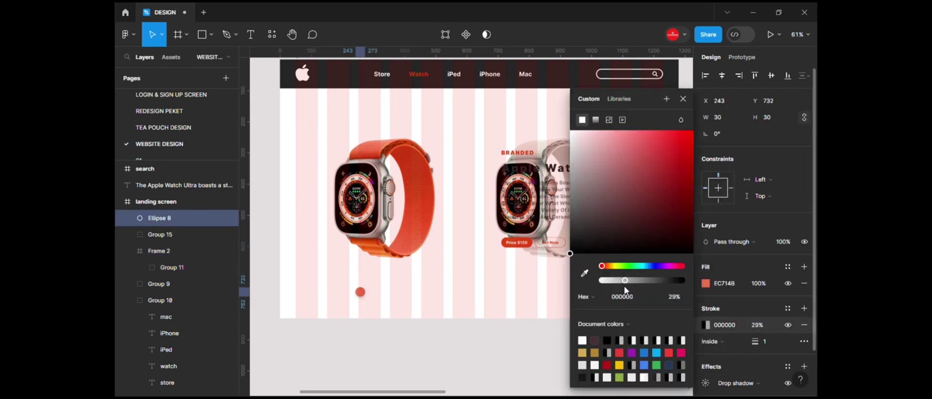
left_click(682, 99)
- Add two copies of the circle in a row, filling them with E3DBD0 from the light watch and 3A382C from the dark watch
left_click_drag(380, 297, 396, 297)
key("i")
left_click(411, 301)
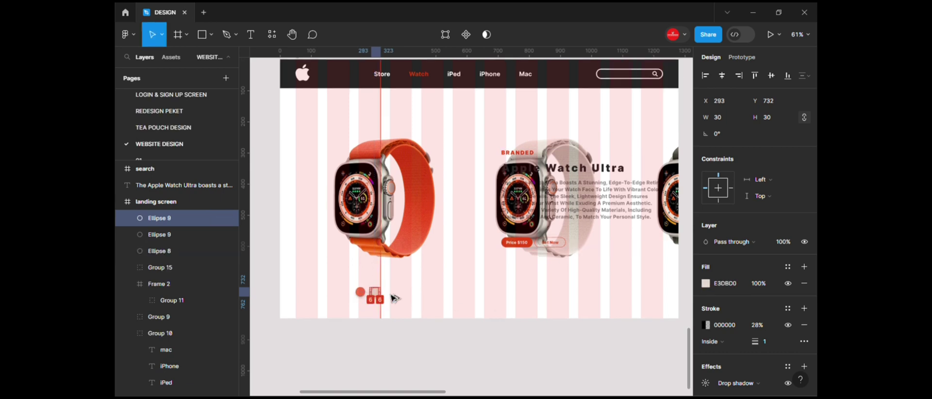
key("i")
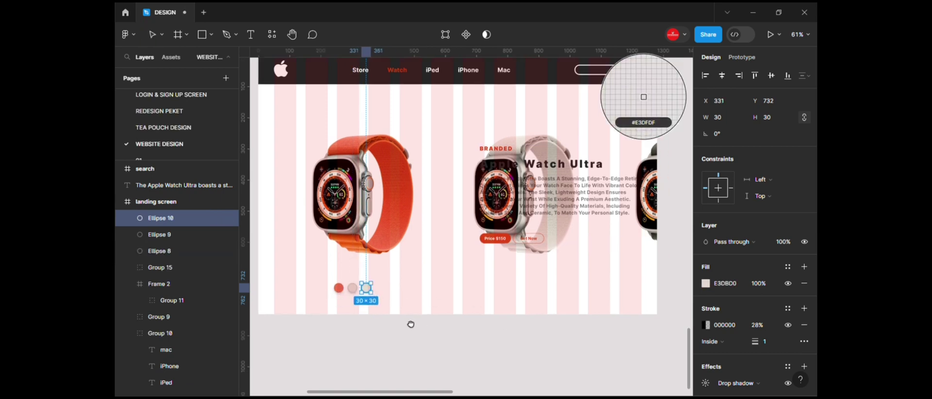
scroll(410, 322, "right", 5)
scroll(436, 311, "down", 2)
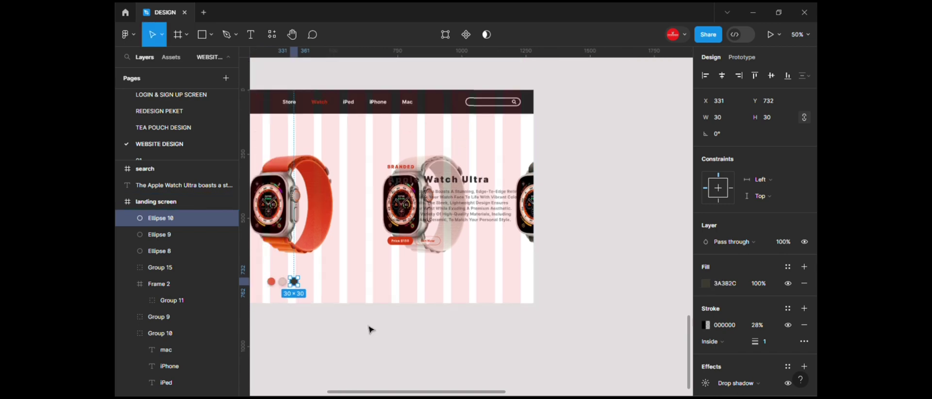
- Space the three color circles 14 apart, group them and center the group under the watch at X 276, Y 735
left_click(370, 328)
scroll(365, 318, "left", 3)
scroll(359, 304, "up", 3)
mouse_move(393, 279)
left_mouse_down()
mouse_move(352, 266)
mouse_move(399, 279)
left_mouse_up()
key("ctrl+g")
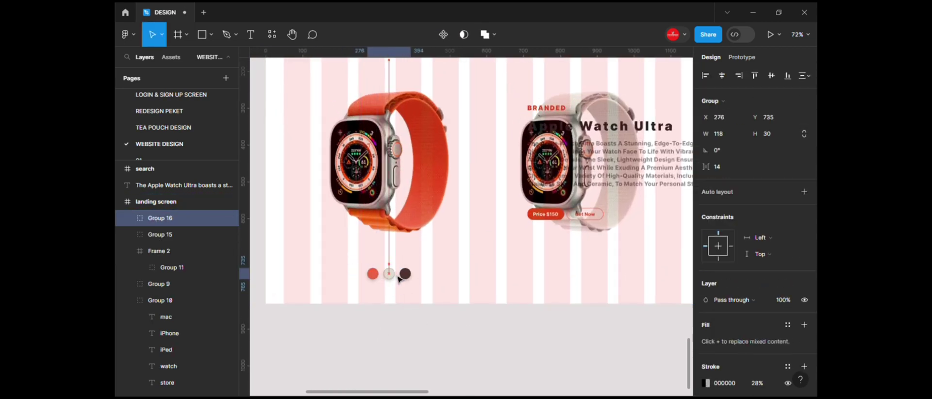
- Turn content clipping back on for the watch frame so only the orange watch shows
left_click(402, 204)
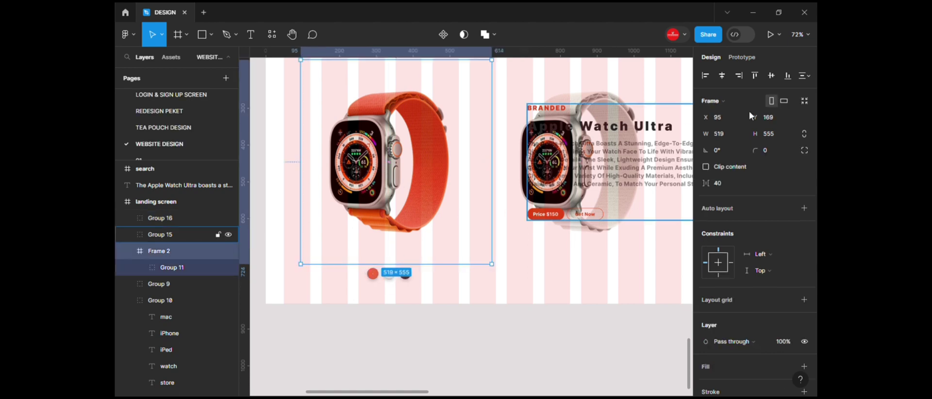
left_click(705, 166)
scroll(538, 272, "down", 2)
scroll(540, 275, "down", 5)
- Delete the stray copy of the description paragraph lying outside the landing screen
left_click(538, 338)
left_click(301, 221)
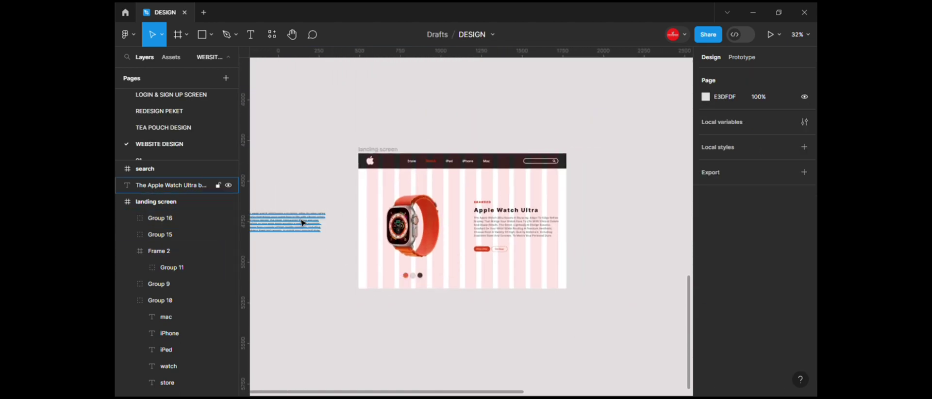
key("Delete")
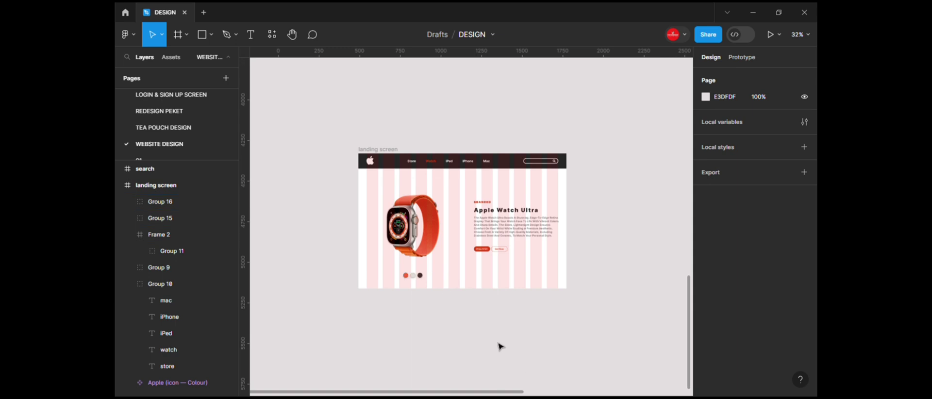
- Duplicate the landing screen twice, placing the copies in a row to its right at X 1813 and X 3133
scroll(500, 346, "up", 1)
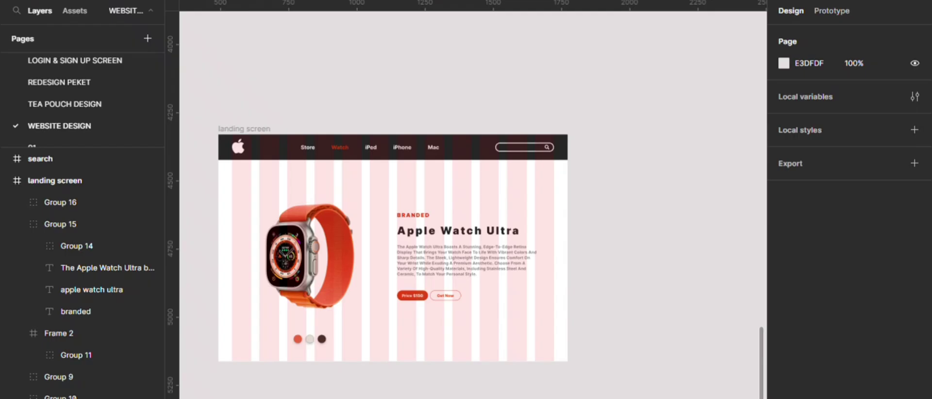
scroll(453, 277, "up", 2)
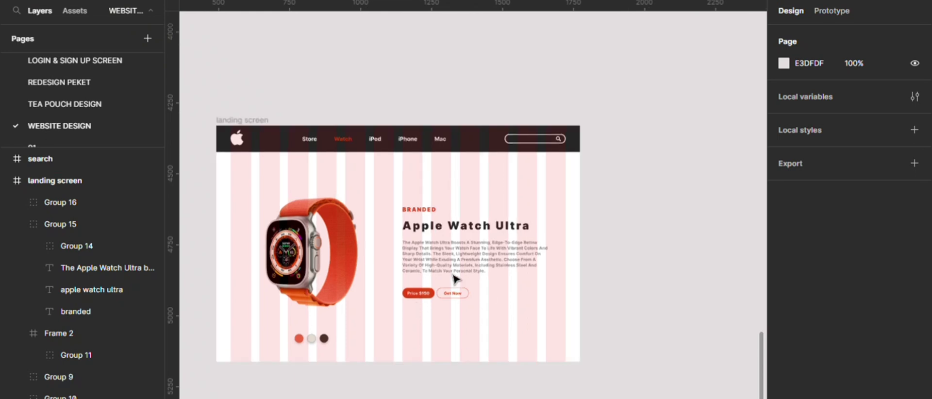
scroll(342, 305, "down", 2)
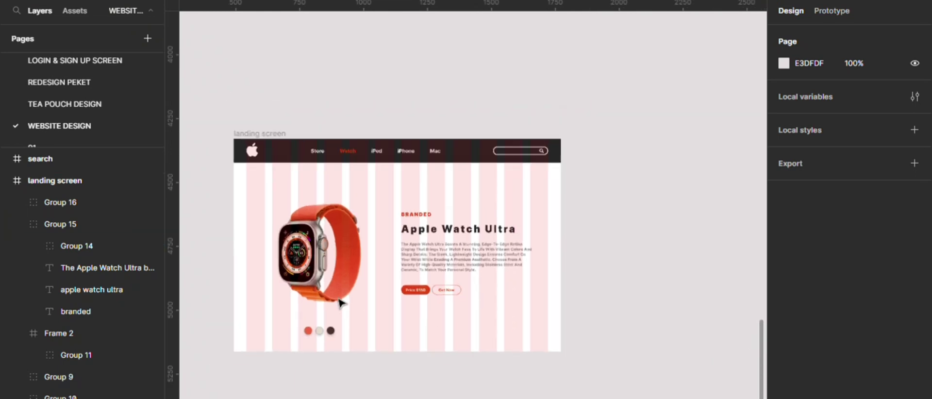
left_click(258, 139)
key("ctrl+d")
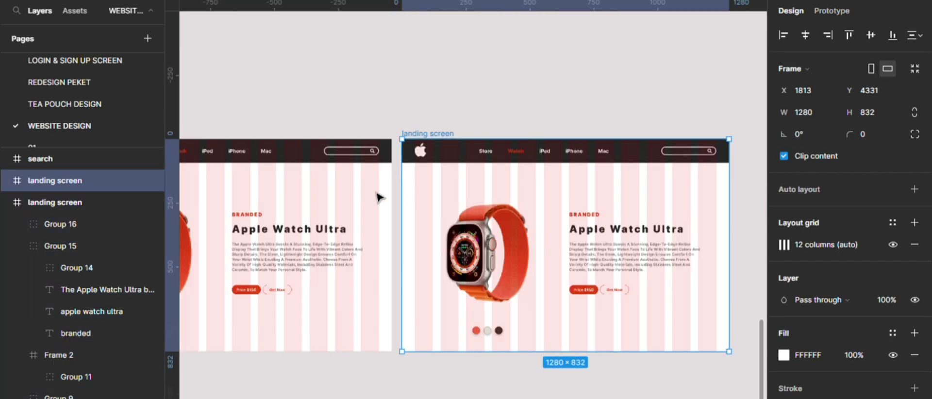
key("ctrl+d")
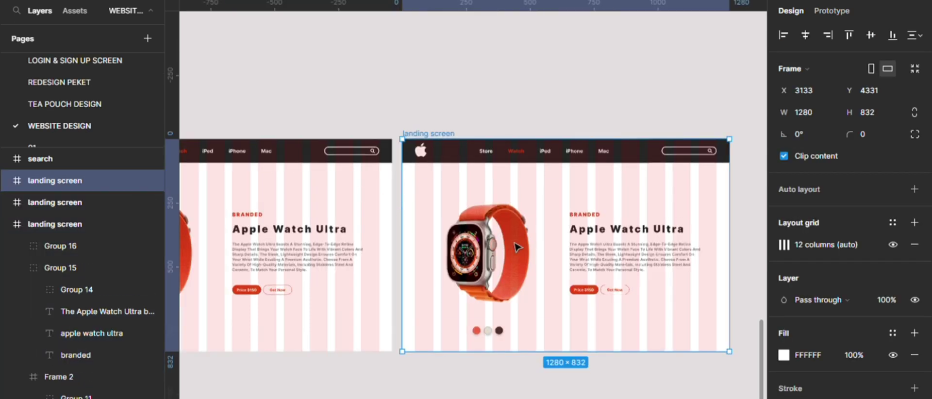
scroll(510, 275, "down", 3)
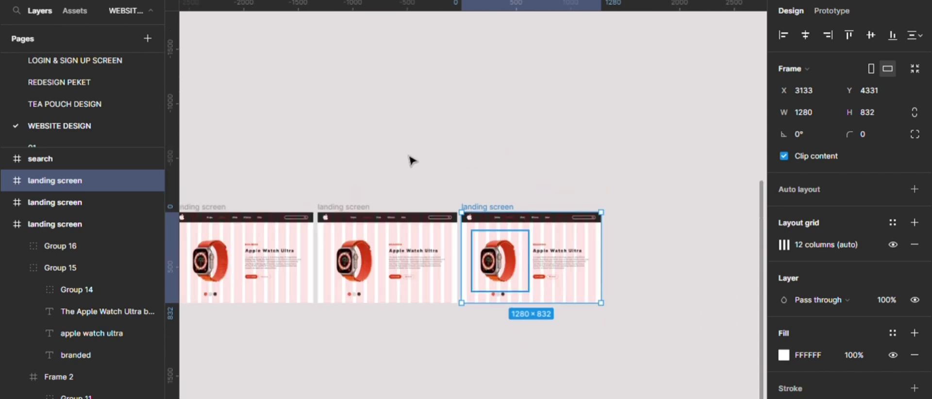
- Select the color circle group on the first landing screen and show its prototype settings
left_click(310, 309)
scroll(228, 348, "up", 6)
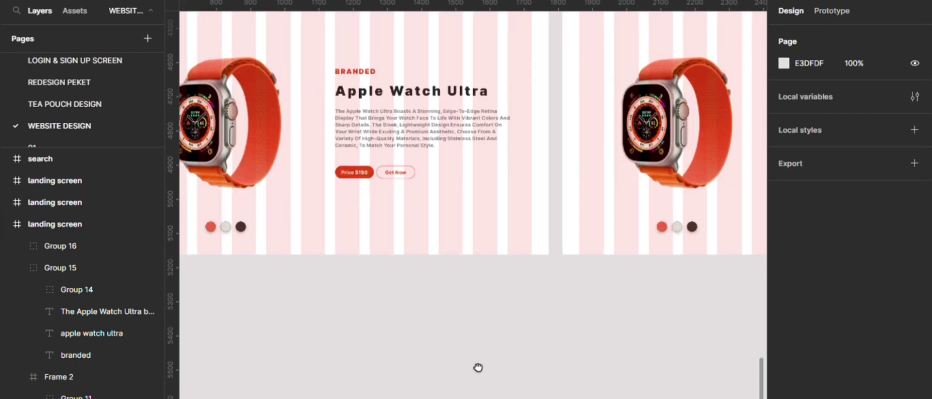
scroll(372, 335, "down", 2)
scroll(359, 378, "up", 4)
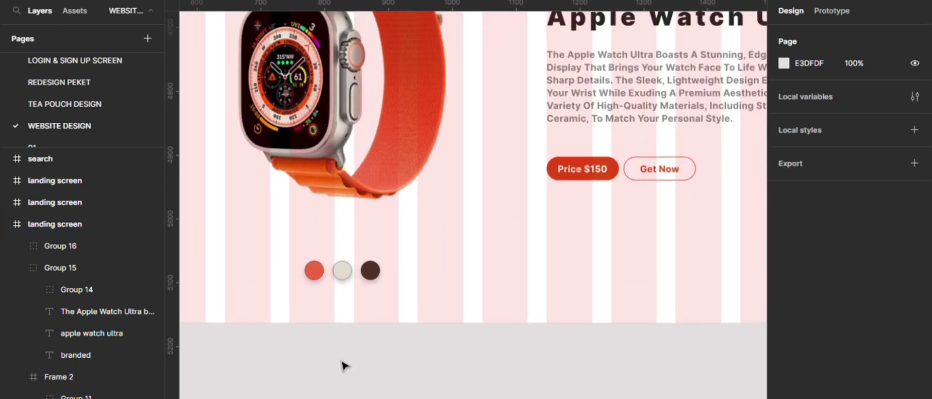
scroll(333, 304, "up", 1)
left_click(342, 275)
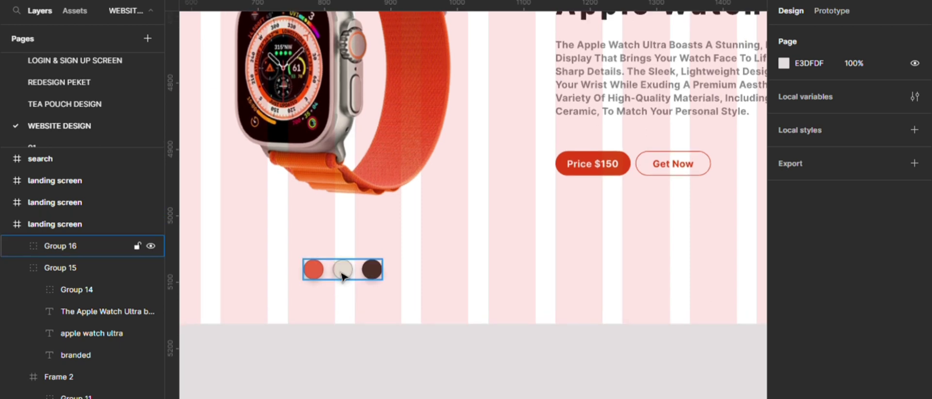
left_click(831, 11)
scroll(624, 246, "down", 5)
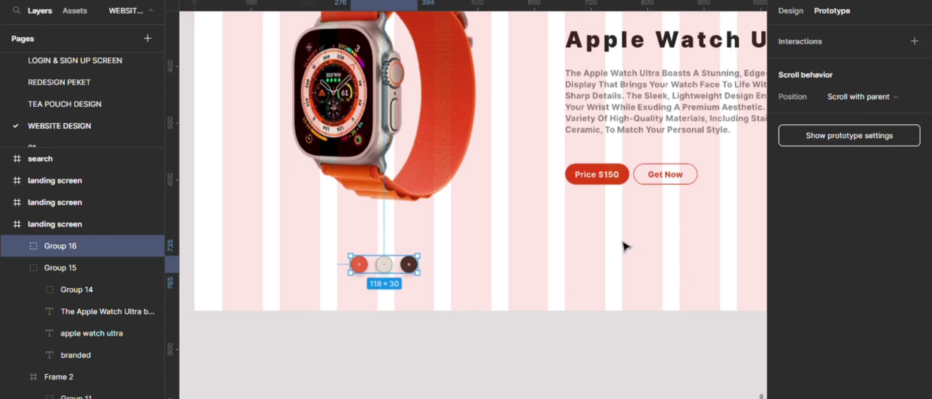
scroll(507, 297, "right", 5)
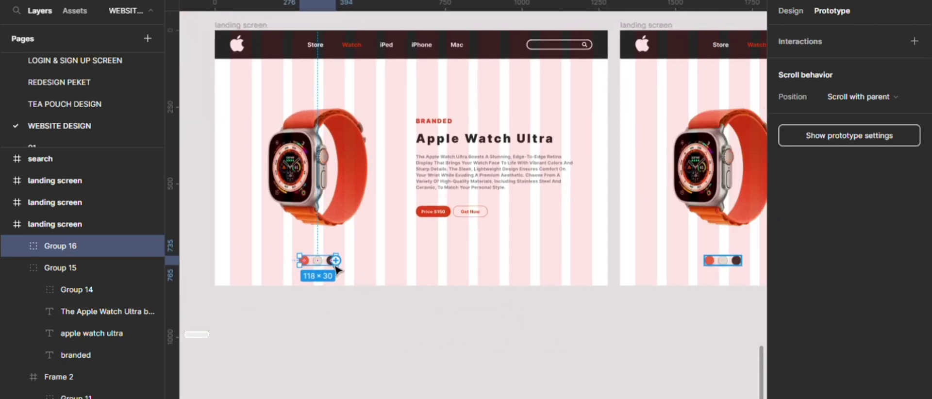
- Try to shift the orange watch image left inside the second landing screen's watch frame, and undo the move
scroll(674, 335, "down", 2)
left_click_drag(715, 357, 537, 354)
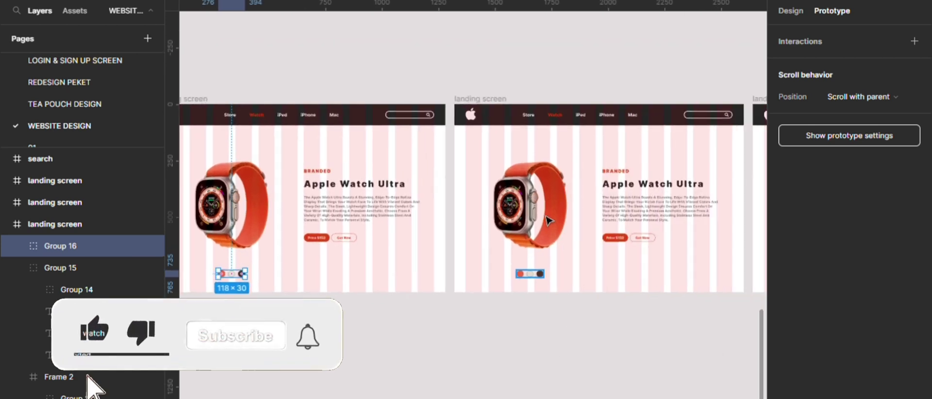
scroll(546, 219, "up", 3)
left_click(547, 220)
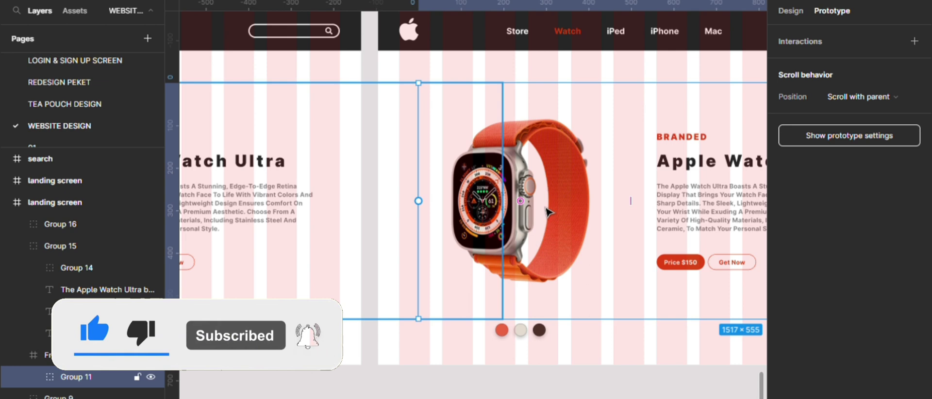
double_click(563, 208)
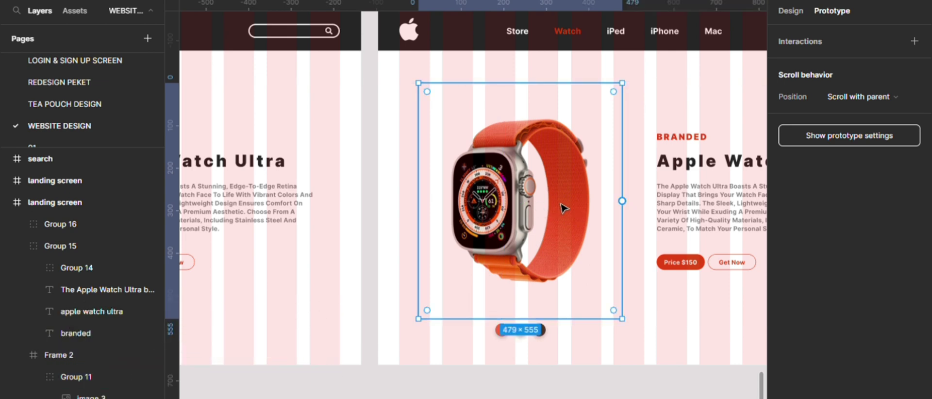
key("shift+Left")
key("shift+Left")
key("shift+Left")
key("shift+Left")
key("shift+Left")
key("shift+Left")
key("shift+Left")
key("shift+Left")
key("shift+Left")
key("shift+Left")
key("shift+Left")
key("shift+Left")
key("shift+Left")
key("shift+Left")
key("shift+Left")
key("shift+Left")
key("shift+Left")
key("shift+Left")
key("shift+Left")
key("shift+Left")
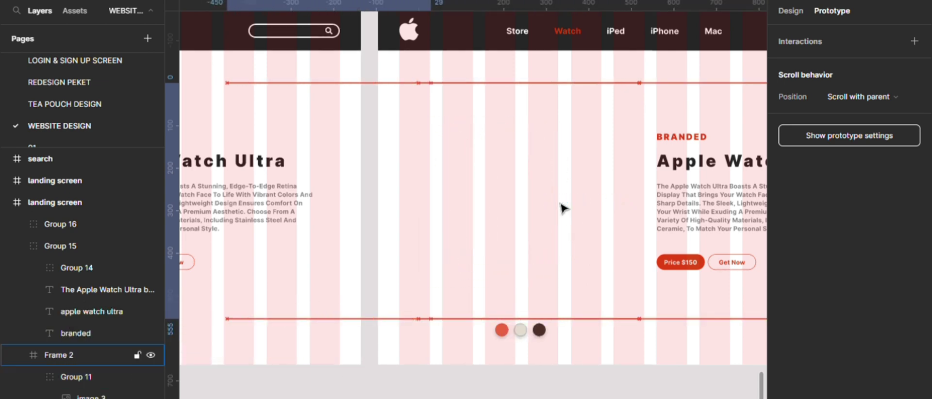
key("ctrl+z")
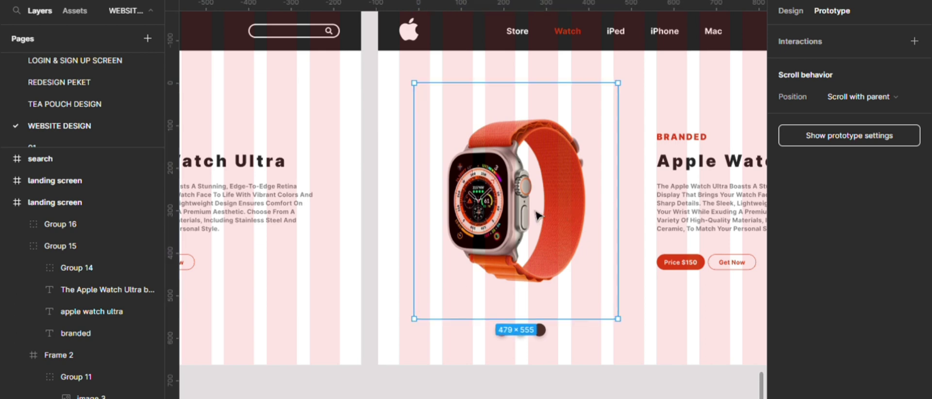
- Shift the watch image group left on the second landing screen and center it horizontally in its frame to show the beige watch
scroll(518, 395, "down", 1)
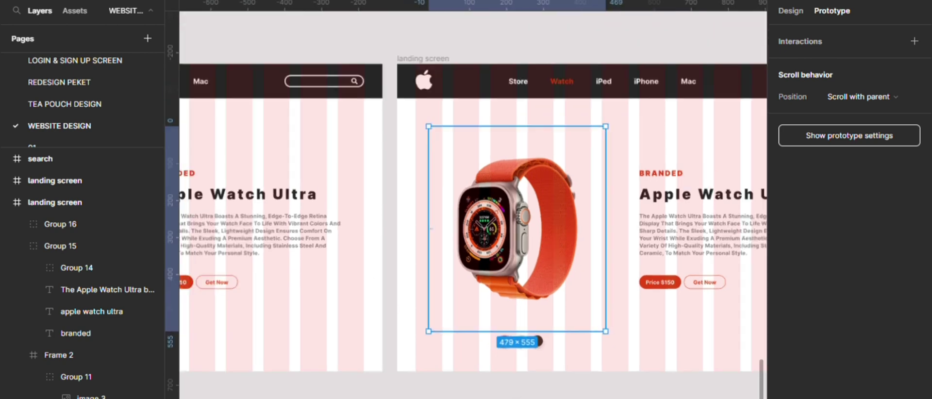
left_click(617, 384)
left_click_drag(617, 385, 486, 374)
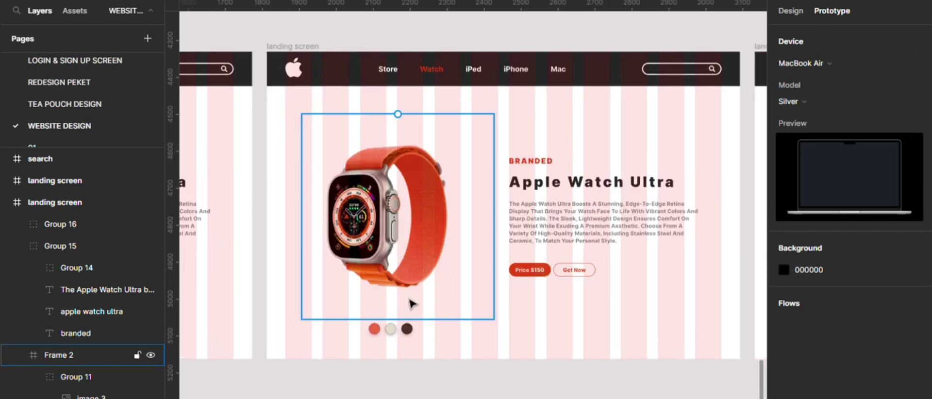
left_click(350, 183)
key("shift+e")
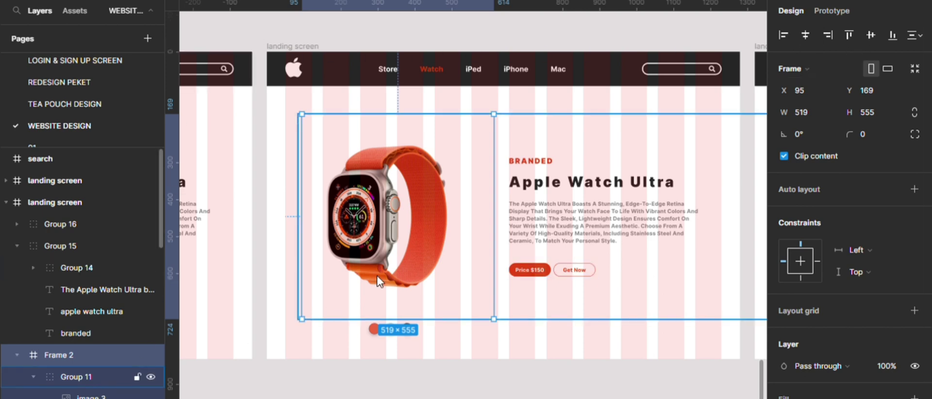
left_click(462, 245)
key("shift+Left")
key("shift+Left")
key("shift+Left")
key("shift+Left")
key("shift+Left")
key("shift+Left")
key("shift+Left")
key("shift+Left")
key("shift+Left")
key("shift+Left")
key("shift+Left")
key("shift+Left")
key("shift+Left")
key("shift+Left")
key("shift+Left")
key("shift+Left")
key("shift+Left")
key("shift+Left")
key("shift+Left")
key("shift+Left")
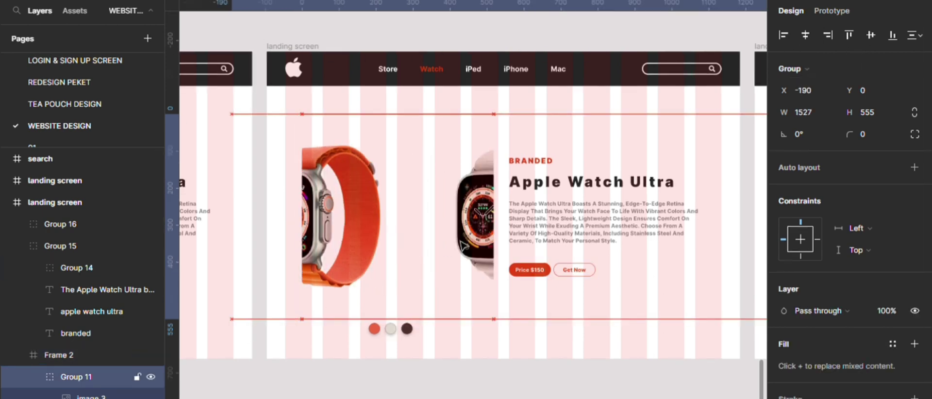
key("shift+Left")
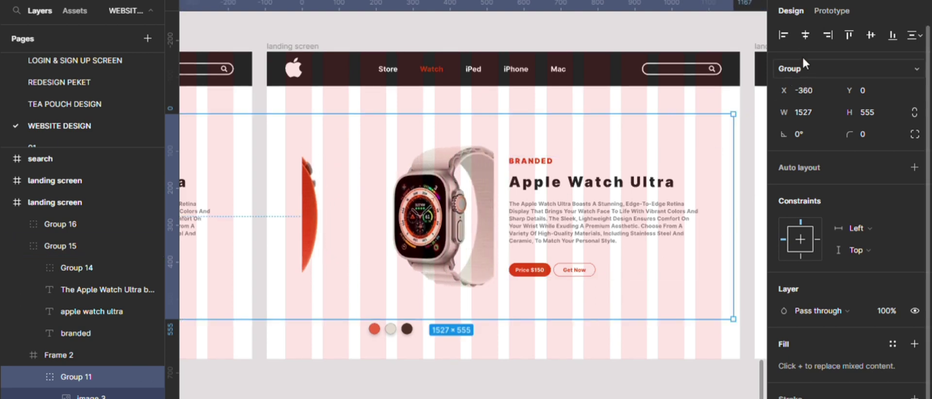
left_click(805, 37)
scroll(517, 347, "down", 3)
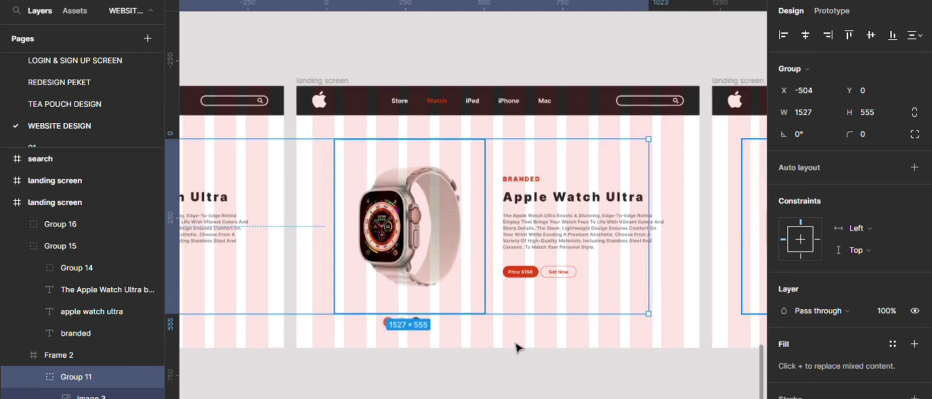
- Align the watch image group on the third landing screen to its frame's right edge to show the dark watch
left_click(642, 393)
left_click_drag(642, 393, 408, 390)
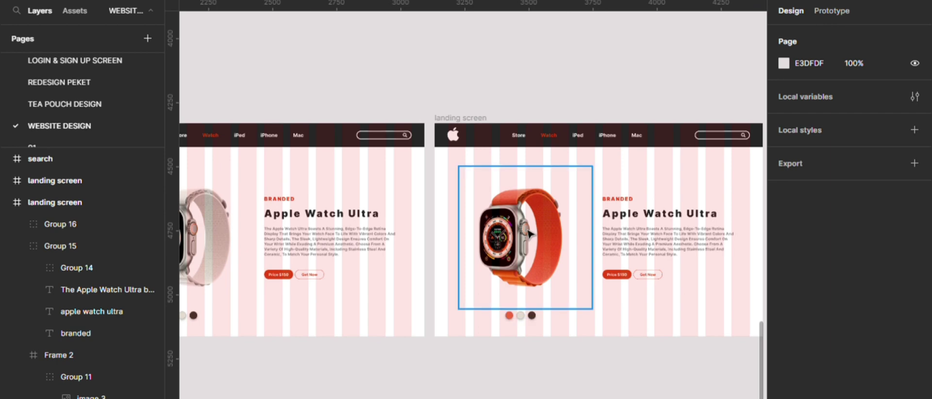
left_click(530, 235)
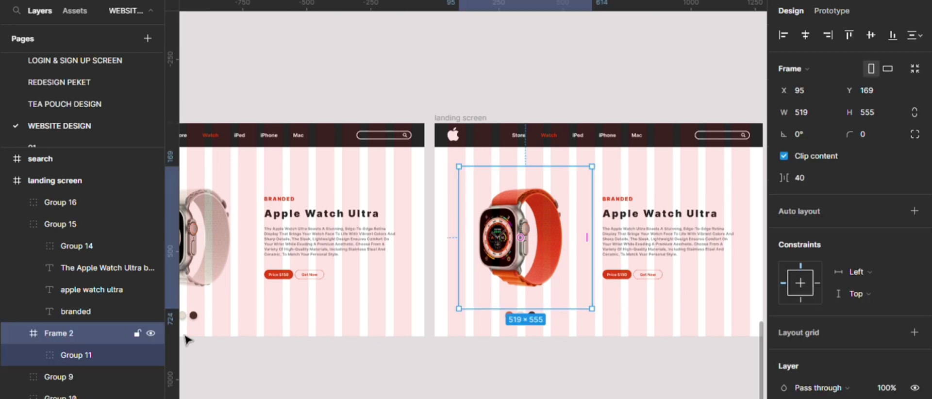
left_click(68, 358)
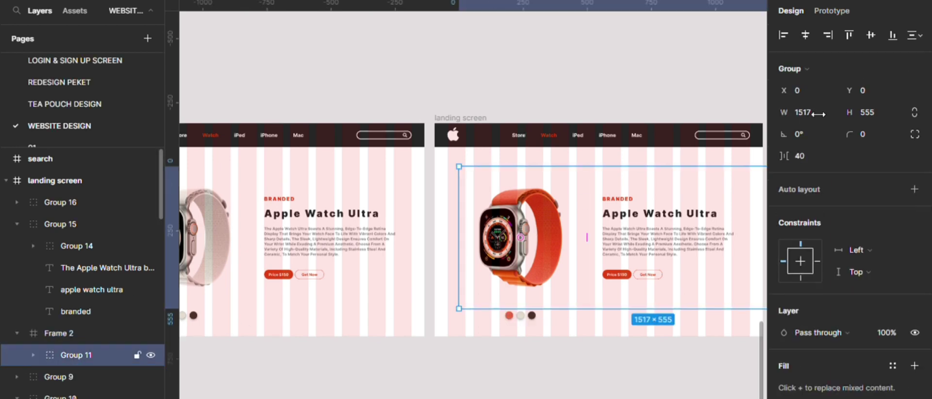
left_click(827, 37)
scroll(543, 339, "down", 3)
key("Escape")
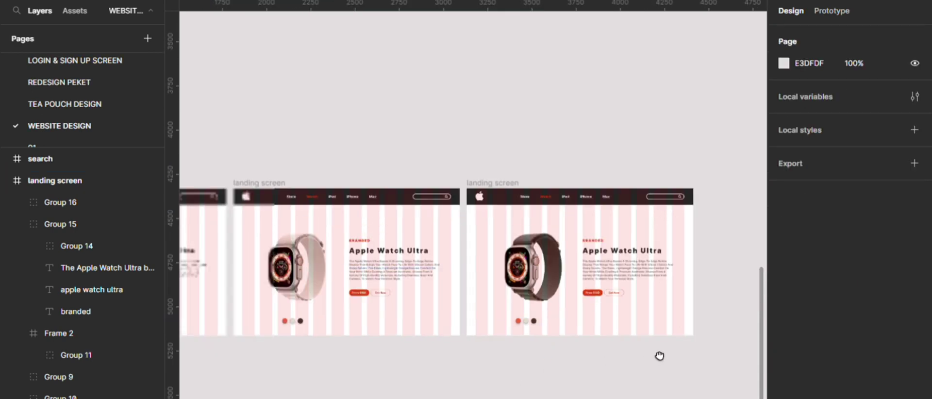
- Add a prototype connection from the first landing screen's beige color circle to the landing screen with the beige watch
left_click_drag(659, 355, 814, 313)
scroll(412, 343, "up", 3)
left_click_drag(453, 370, 609, 380)
left_click(830, 11)
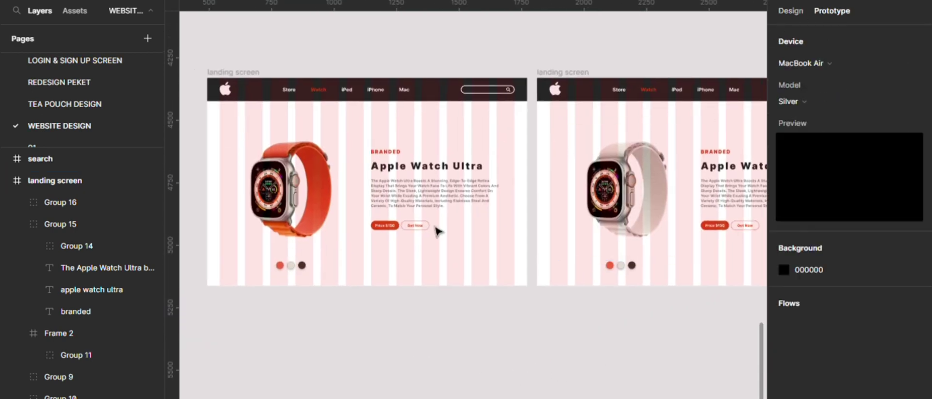
left_click(293, 271)
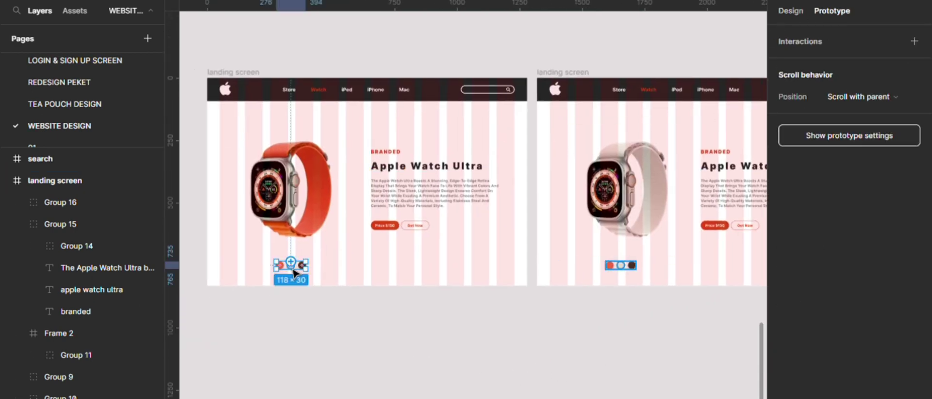
scroll(293, 270, "up", 3)
scroll(293, 272, "up", 3)
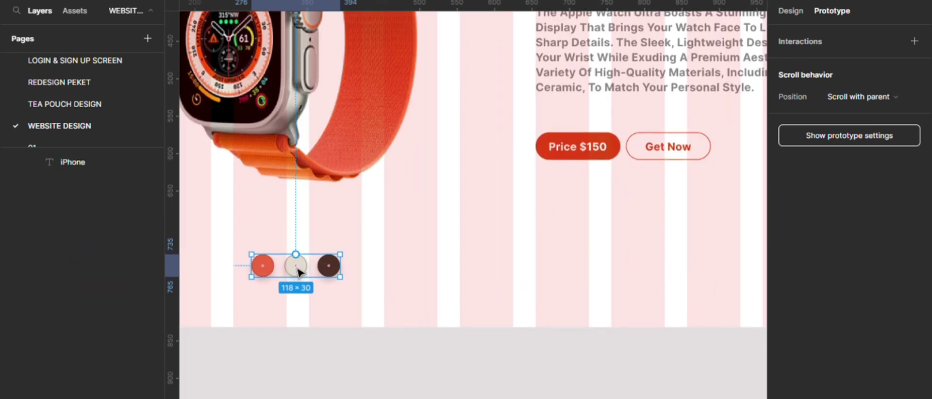
double_click(295, 266)
scroll(306, 277, "down", 2)
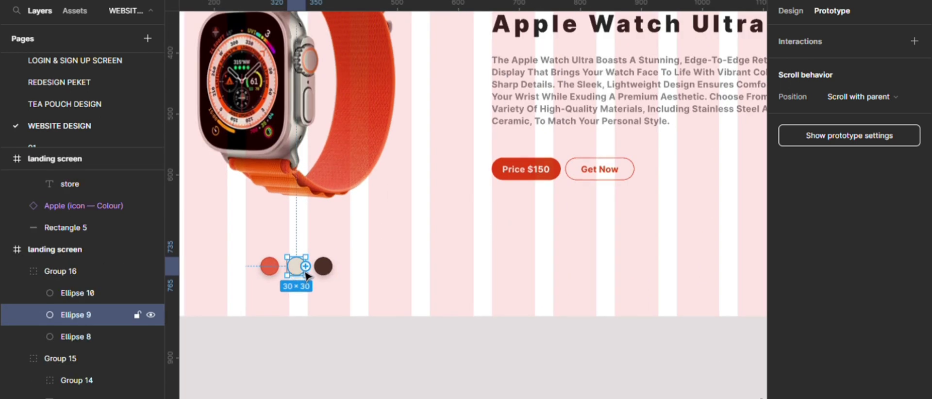
left_click_drag(527, 262, 596, 293)
scroll(596, 294, "down", 4)
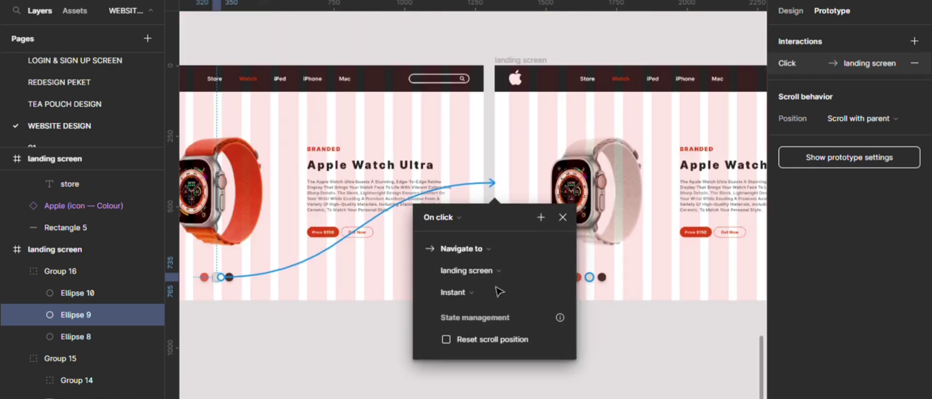
- Define the beige circle's interaction as On click, Navigate to, with the beige watch's landing screen as destination
left_click(453, 218)
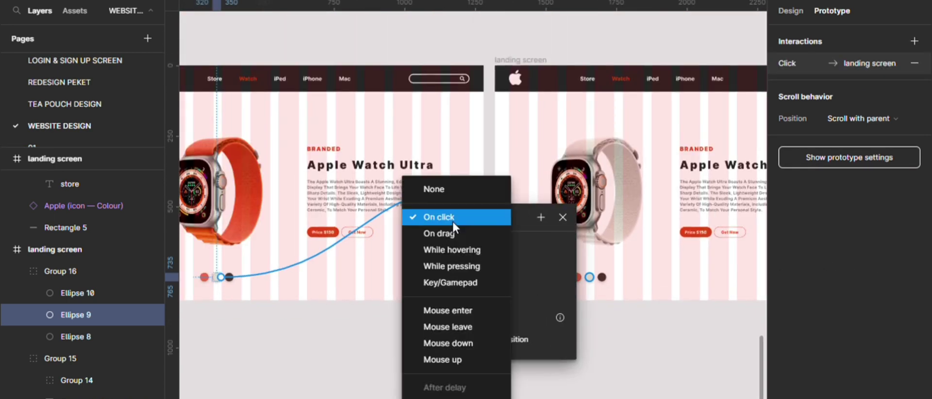
left_click(452, 221)
left_click(457, 246)
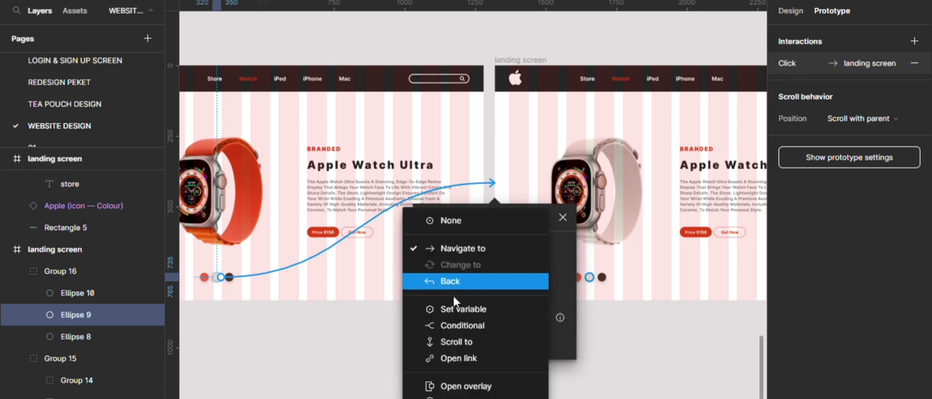
left_click(450, 246)
left_click(459, 267)
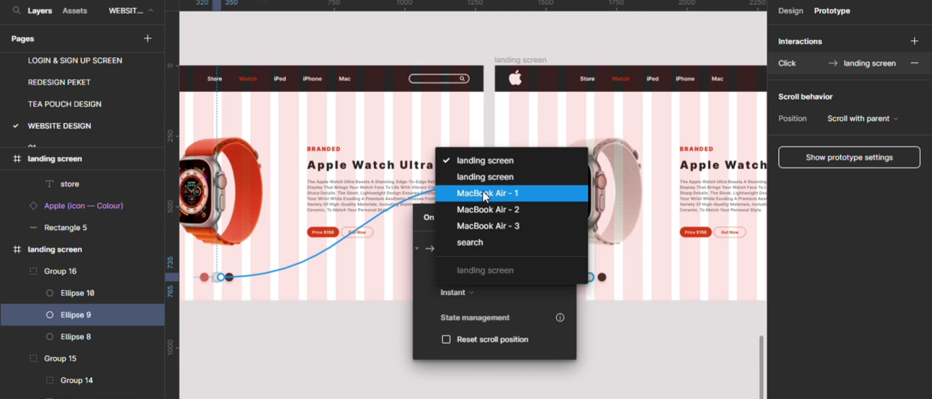
left_click(479, 162)
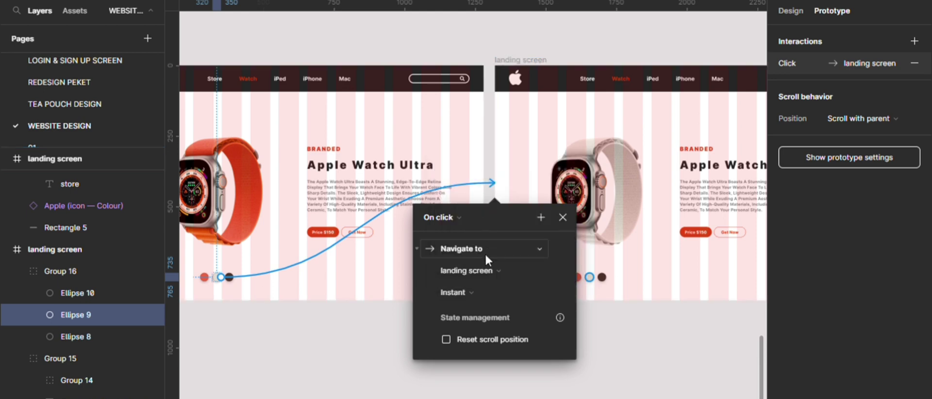
- Set the beige circle's transition to Dissolve with Ease in and out easing
left_click(459, 291)
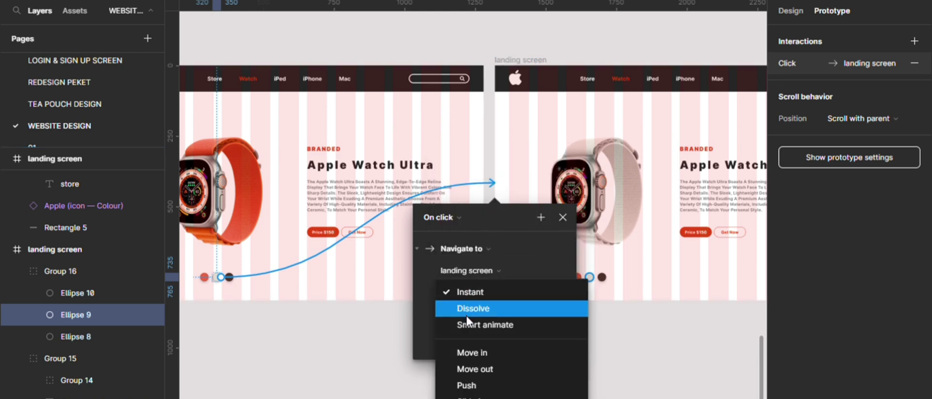
left_click(465, 308)
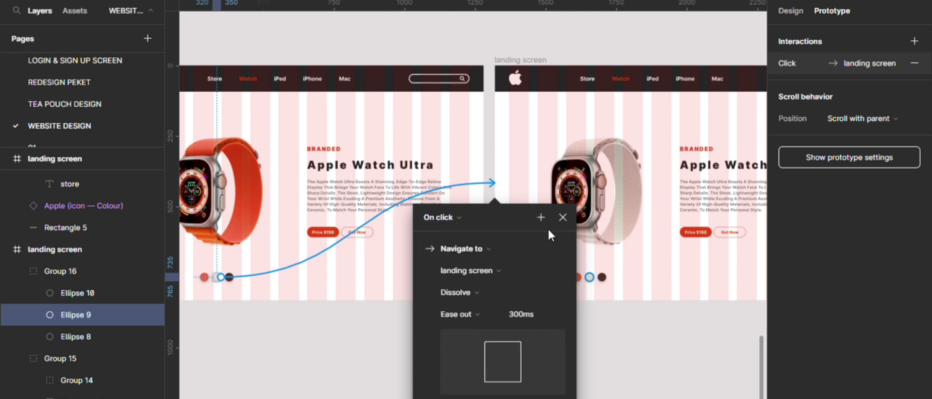
left_click(477, 313)
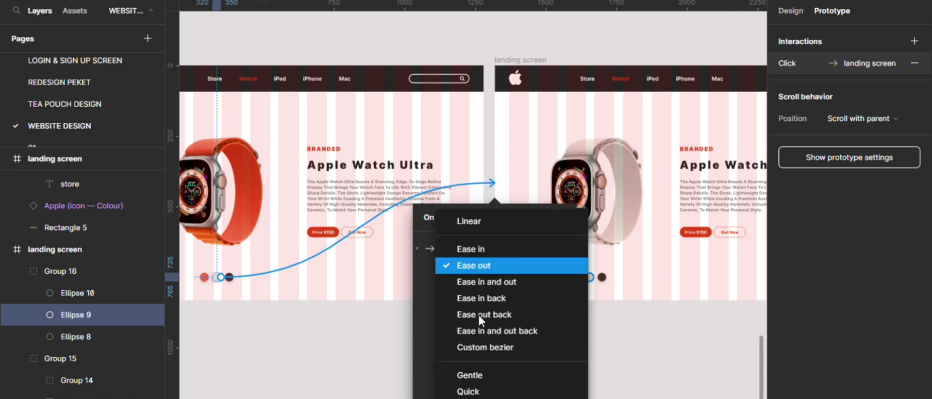
left_click(483, 282)
key("Escape")
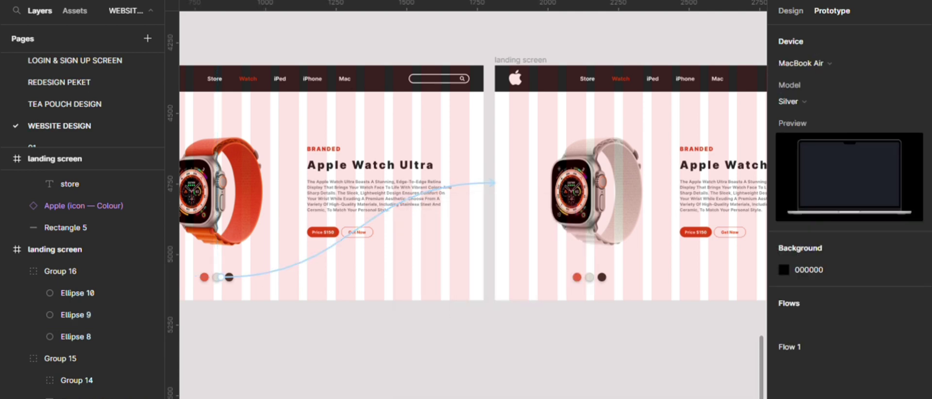
- Connect the first landing screen's dark brown color circle to the landing screen with the dark watch, navigating on click
left_click(231, 283)
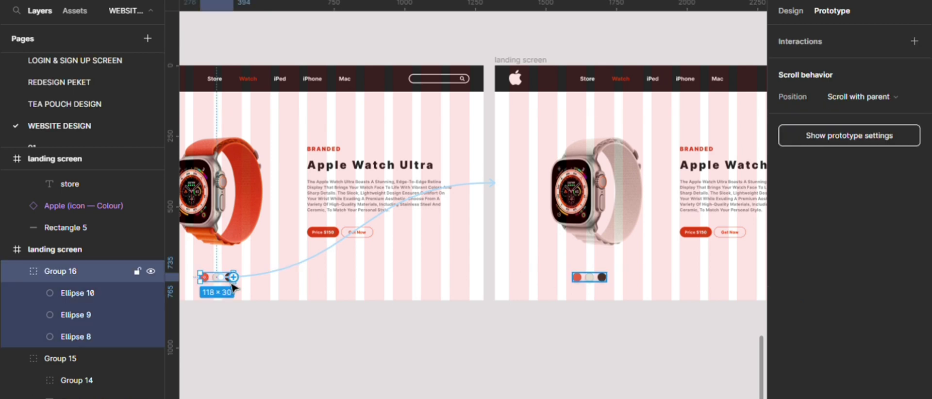
scroll(231, 285, "up", 8)
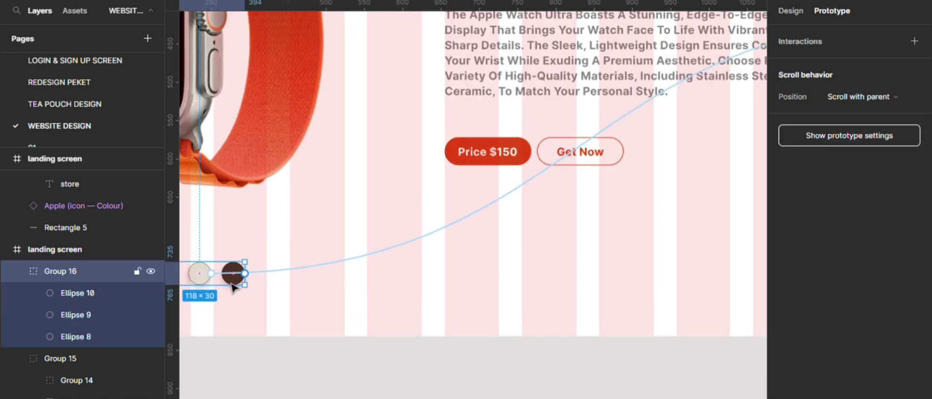
double_click(238, 285)
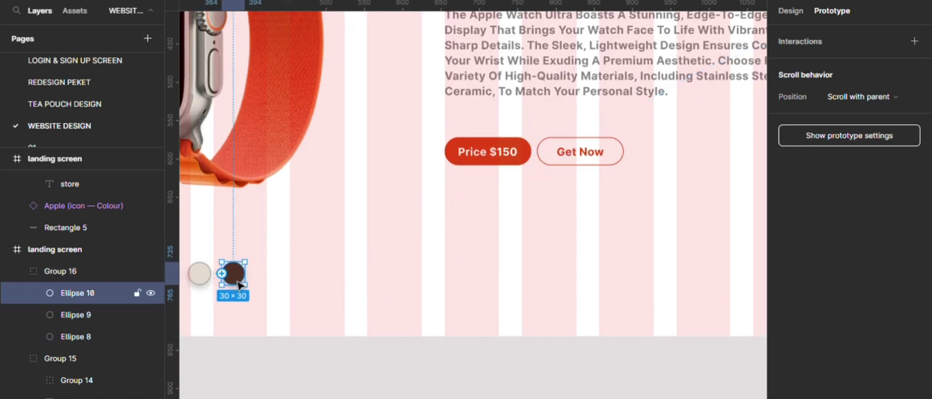
scroll(378, 317, "down", 8)
left_click_drag(368, 326, 629, 281)
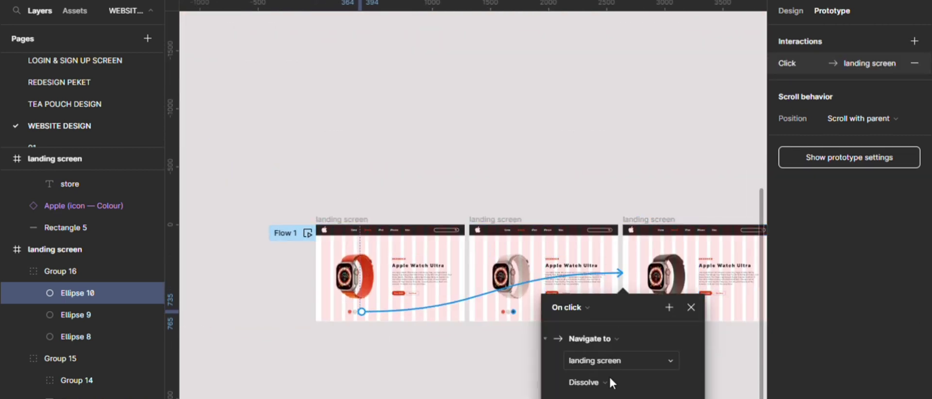
left_click(689, 309)
- Swap the beige and red color circles on the second landing screen so that beige comes first
scroll(494, 349, "up", 6)
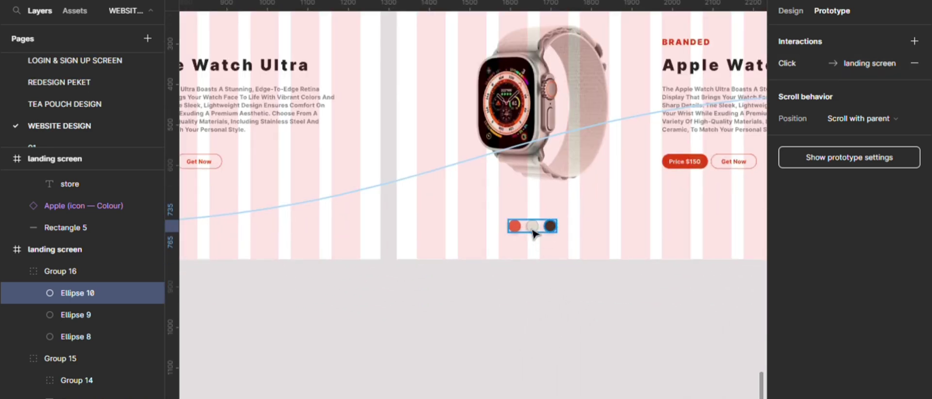
key("Escape")
scroll(532, 234, "up", 5)
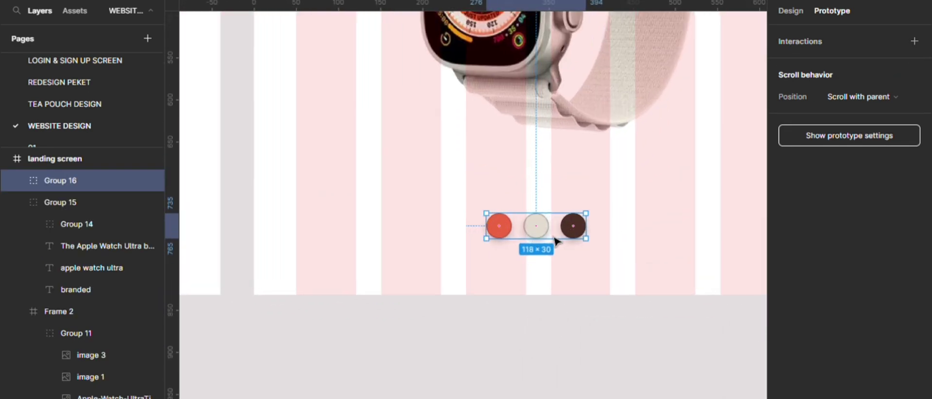
scroll(544, 231, "up", 3)
left_click_drag(534, 226, 473, 229)
scroll(531, 320, "down", 2)
scroll(530, 324, "down", 8)
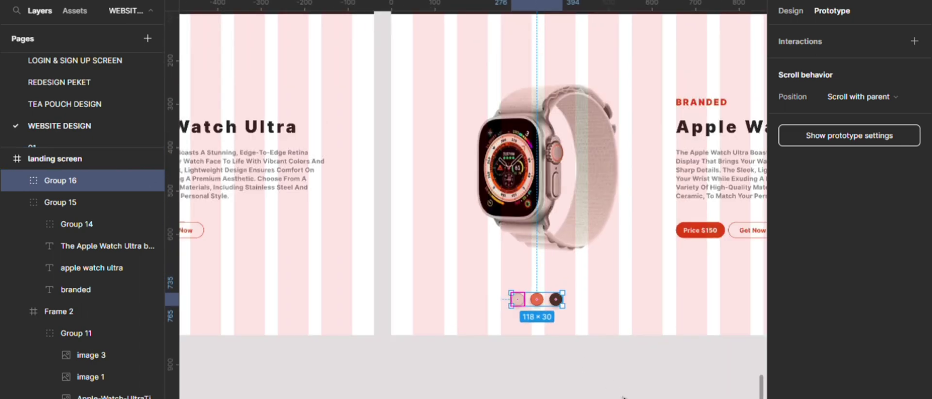
- Connect the red color circle on the beige watch's landing screen to the red watch's landing screen, navigating on click with Dissolve
left_click(631, 394)
scroll(631, 394, "right", 5)
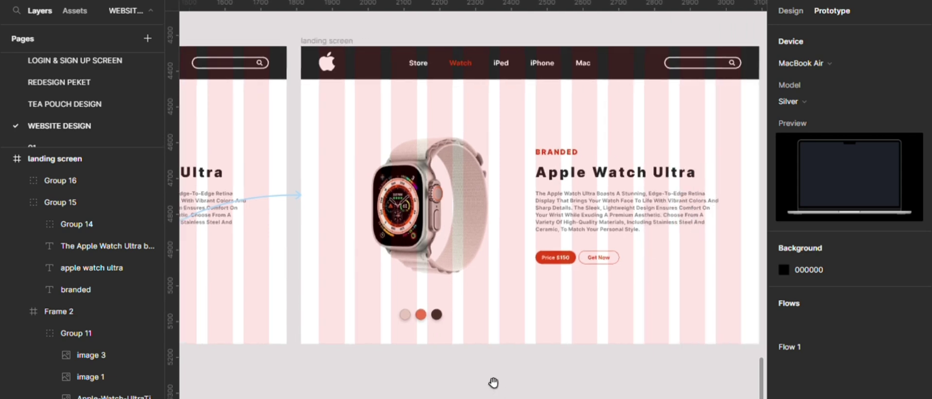
left_click(422, 315)
scroll(421, 318, "up", 2)
scroll(423, 324, "up", 2)
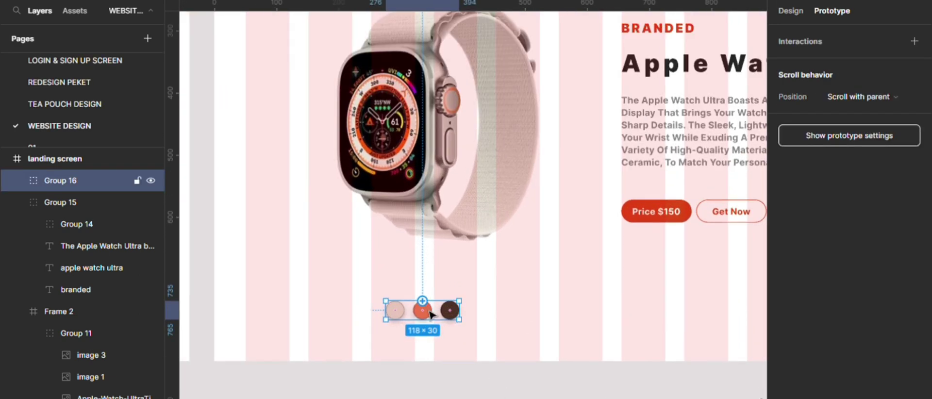
double_click(431, 317)
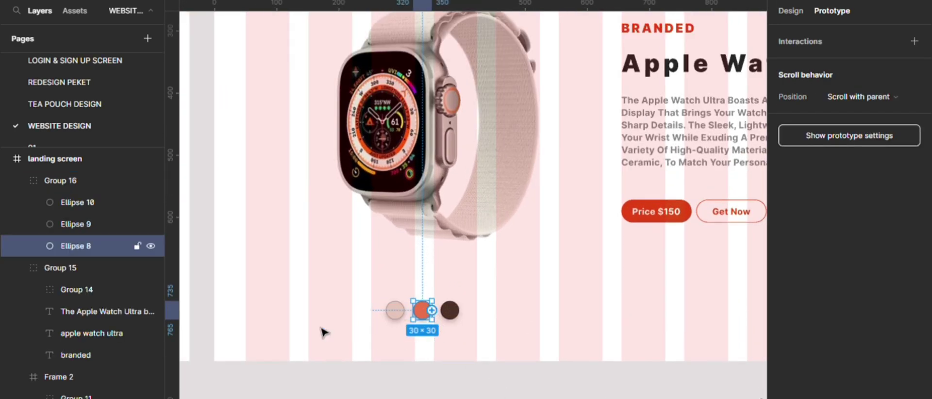
left_click_drag(431, 310, 280, 102)
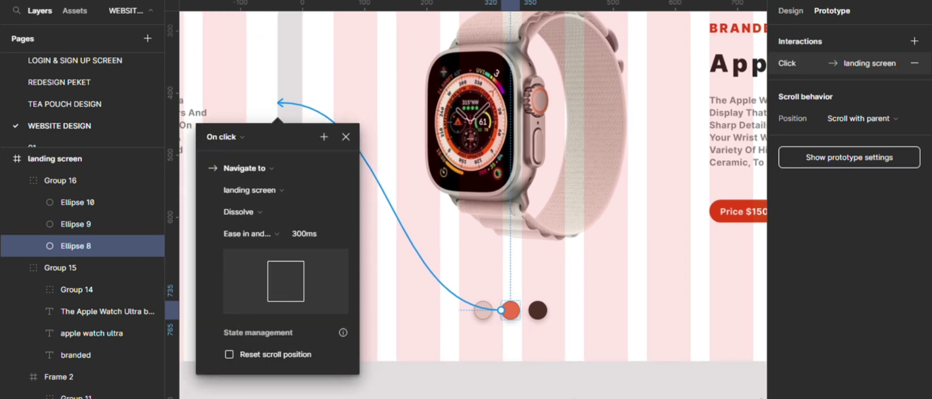
left_click(574, 397)
- Connect the dark brown circle on the beige watch's landing screen to the dark watch's landing screen, navigating on click with Dissolve
scroll(573, 397, "down", 1)
double_click(545, 328)
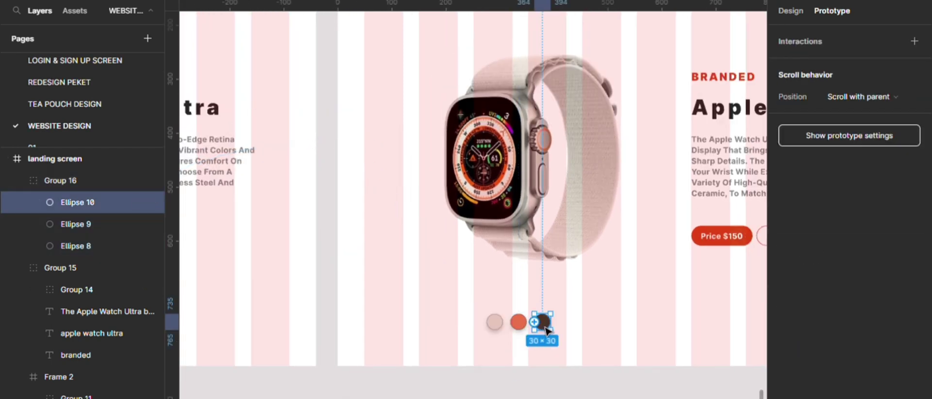
left_click_drag(542, 329, 658, 336)
scroll(656, 339, "down", 2)
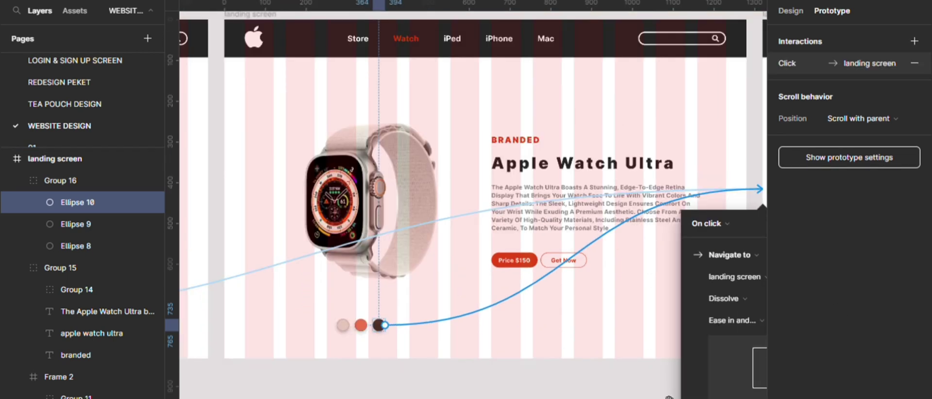
left_click_drag(663, 395, 454, 396)
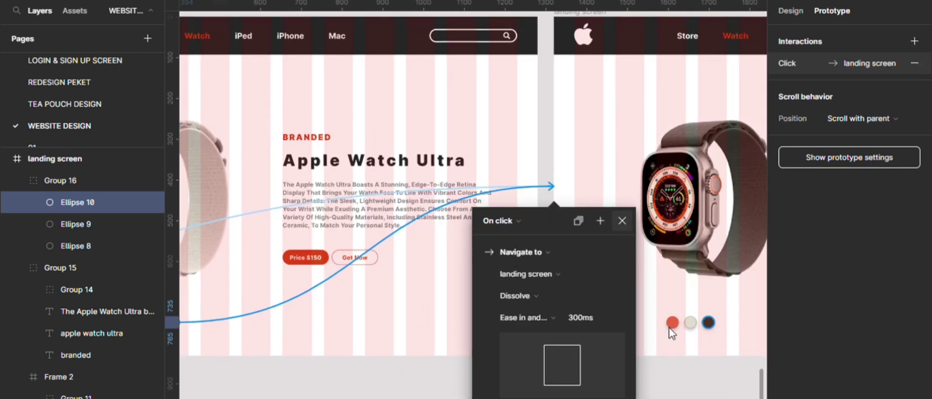
left_click(692, 361)
- Rearrange the color circles on the dark watch's landing screen in the order dark brown, red, beige
scroll(693, 360, "up", 1)
scroll(709, 329, "up", 1)
left_click(688, 321)
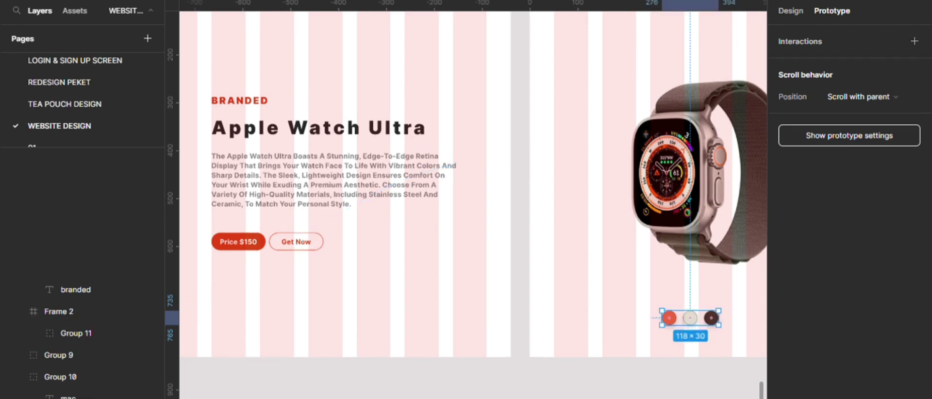
left_click_drag(685, 322, 463, 292)
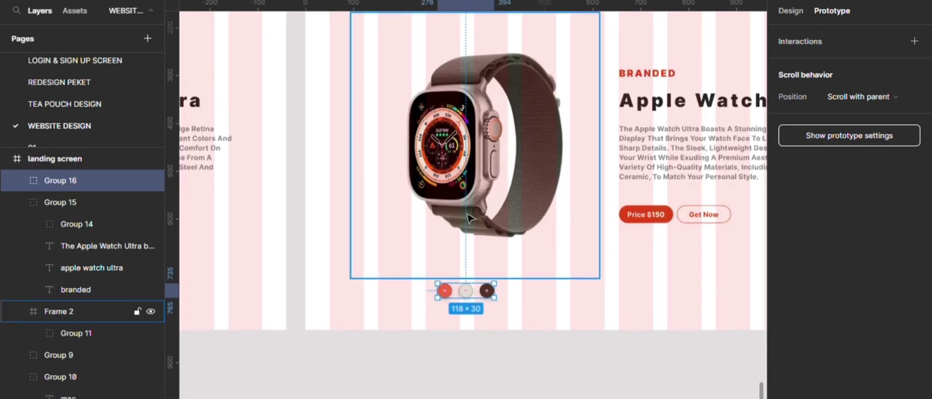
scroll(494, 300, "up", 4)
double_click(495, 291)
left_click_drag(410, 292, 400, 291)
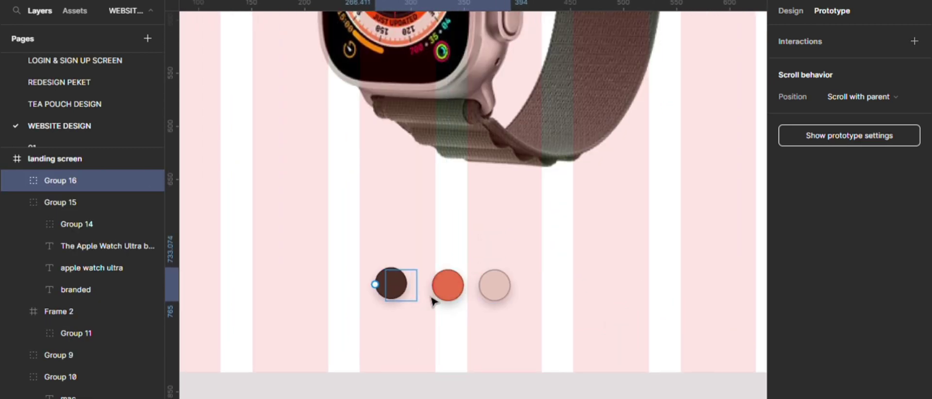
scroll(449, 301, "down", 3)
- Connect the red color circle on the dark watch's landing screen to the red watch's landing screen
double_click(455, 294)
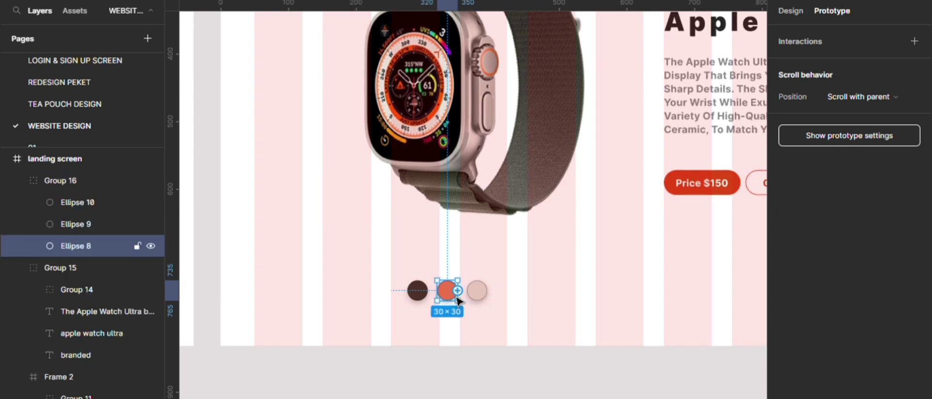
left_click_drag(269, 313, 405, 195)
scroll(277, 235, "down", 4)
left_click(661, 353)
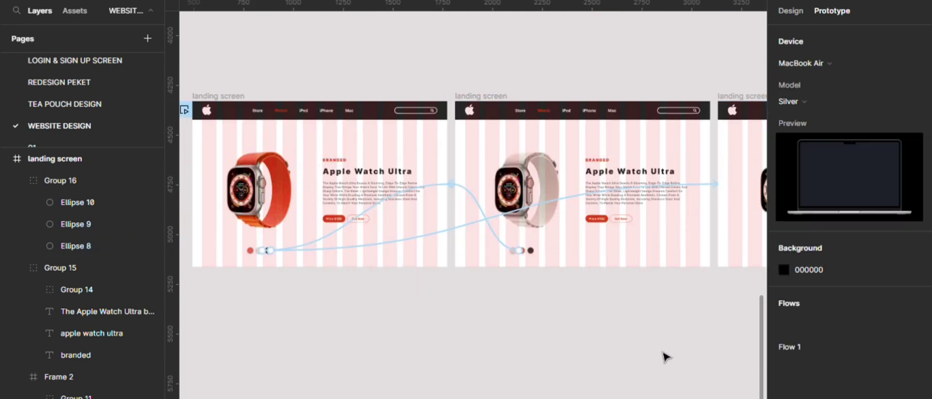
- Link the color-circle group on the dark watch's screen to the beige watch's screen with On drag, Navigate to and Smart animate
left_click_drag(663, 357, 402, 343)
scroll(540, 246, "up", 5)
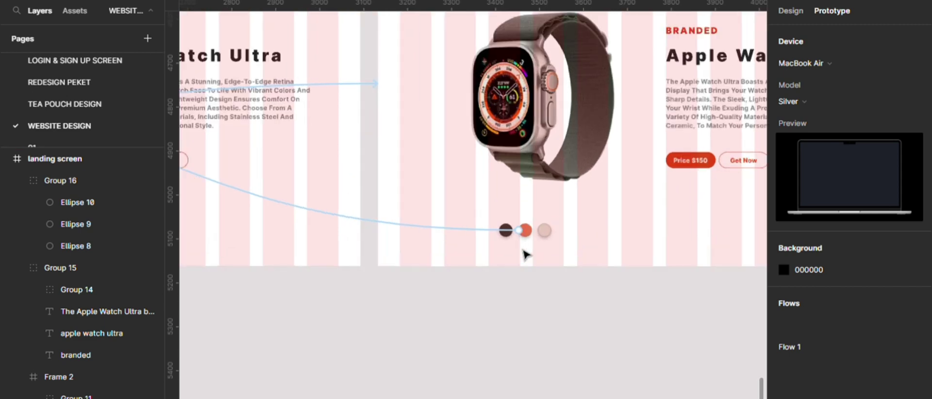
left_click(558, 229)
scroll(566, 233, "up", 3)
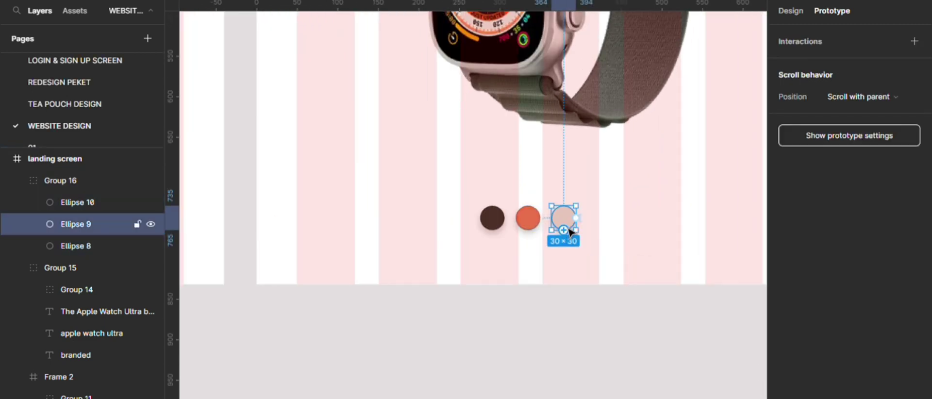
left_click_drag(576, 219, 133, 218)
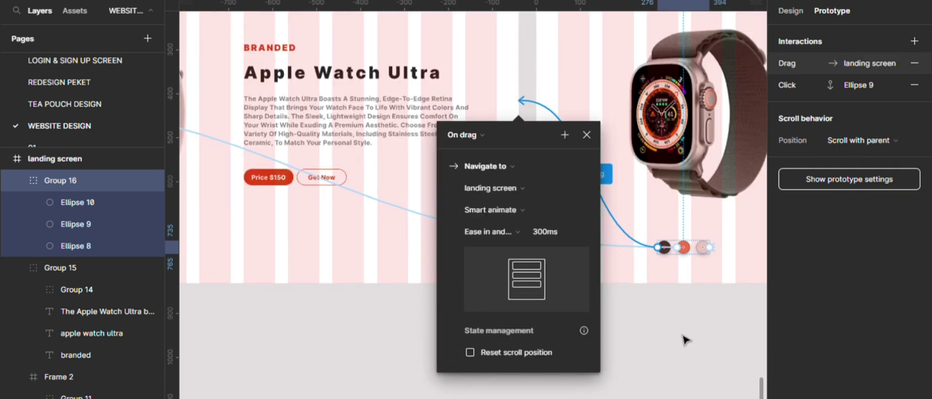
left_click(684, 340)
scroll(631, 316, "right", 5)
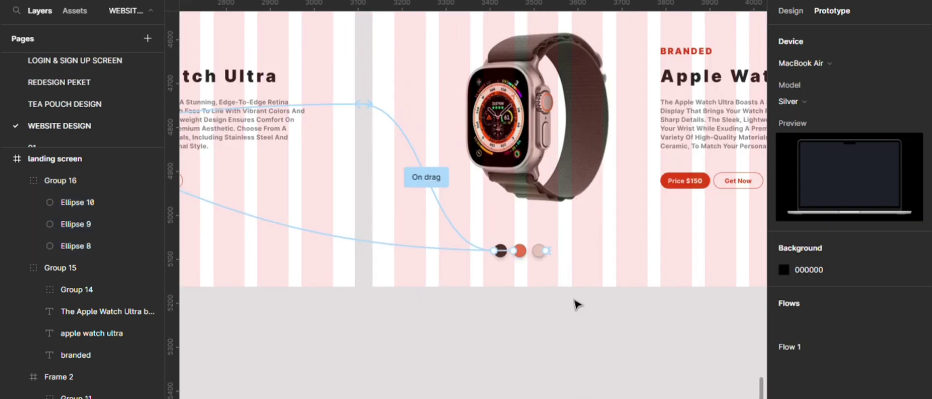
- Examine the interactions of the beige circle and its circle group on the dark watch's landing screen, including the On drag connection
scroll(577, 291, "up", 5)
left_click(511, 239)
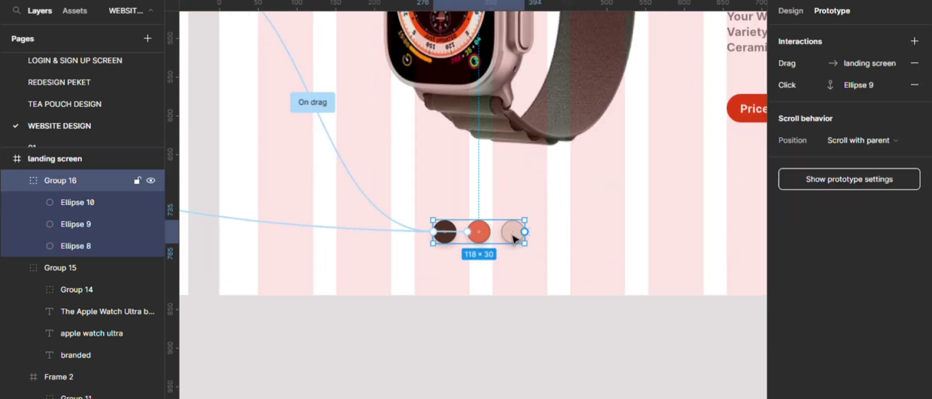
double_click(511, 240)
scroll(513, 239, "up", 5)
left_click(528, 386)
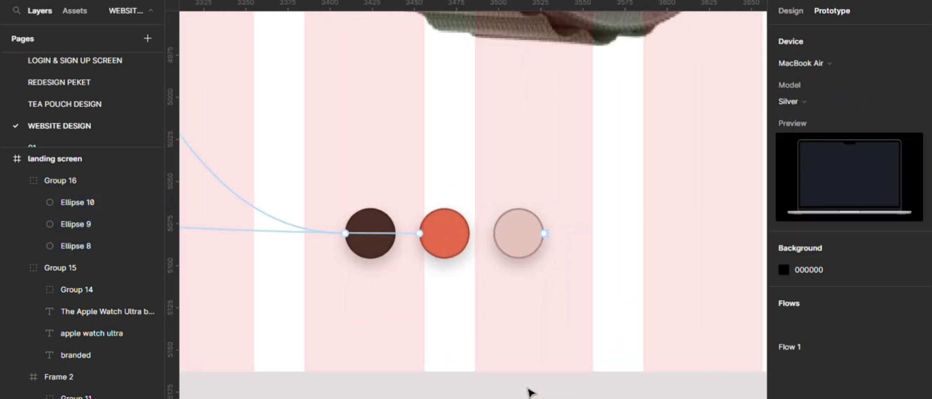
scroll(517, 374, "down", 3)
left_click(519, 291)
double_click(522, 297)
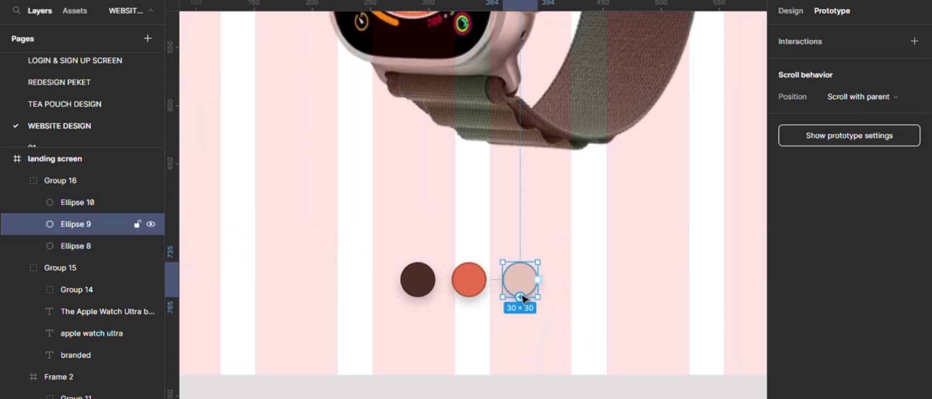
left_click(521, 350)
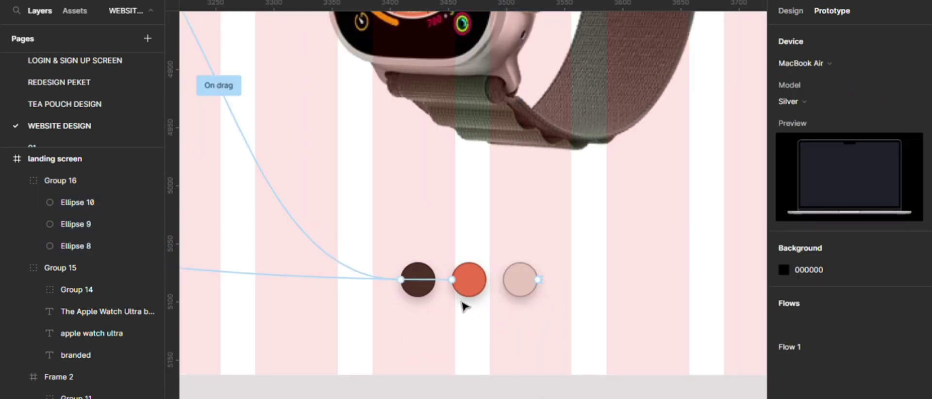
left_click(320, 251)
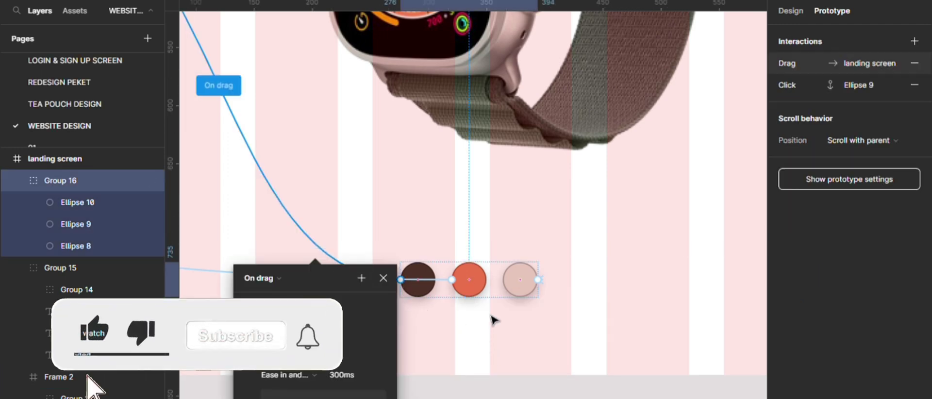
- Try to connect the beige circle itself on the dark watch's landing screen to the beige watch's landing screen
left_click(524, 277)
left_click(519, 283)
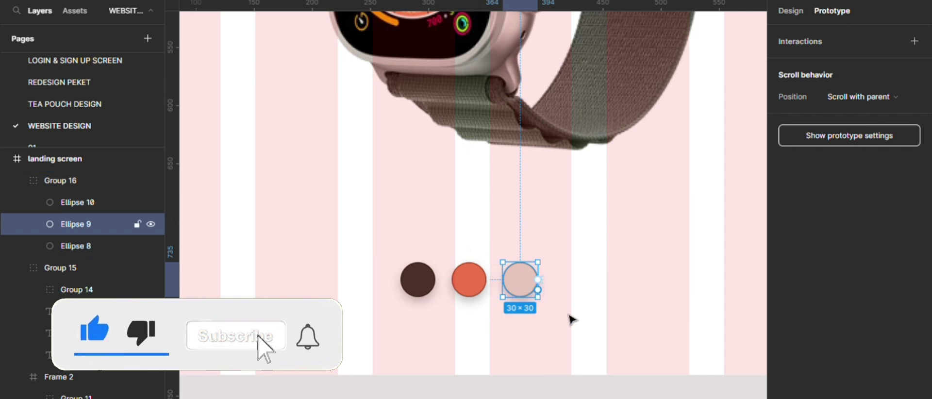
left_click_drag(537, 289, 130, 279)
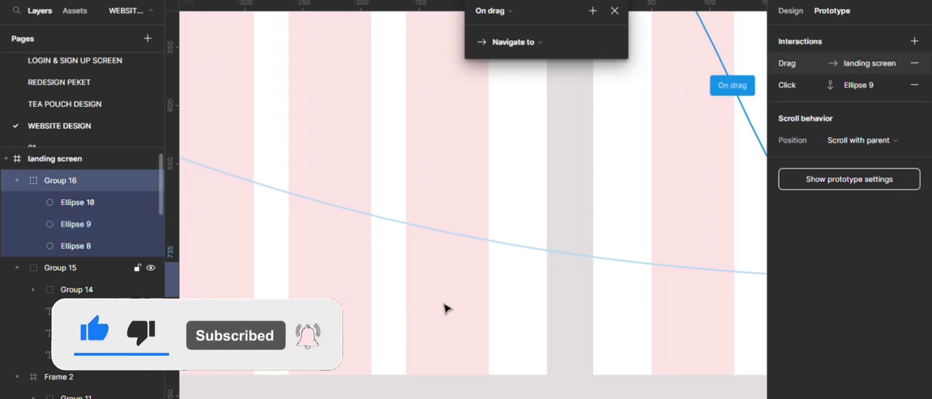
scroll(499, 318, "down", 5)
scroll(505, 317, "down", 3)
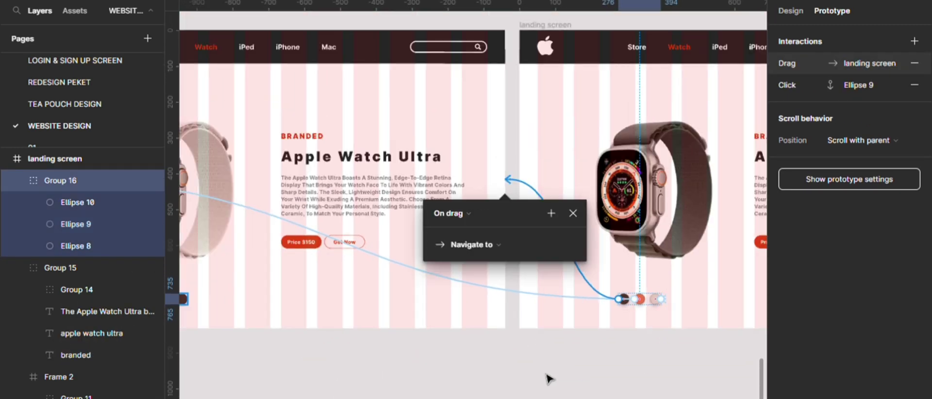
left_click(550, 380)
scroll(546, 376, "down", 3)
left_click_drag(314, 355, 517, 358)
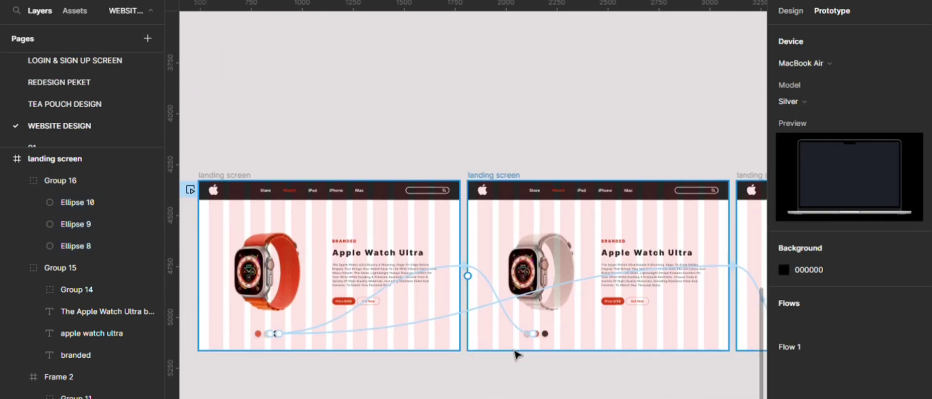
scroll(517, 358, "down", 1)
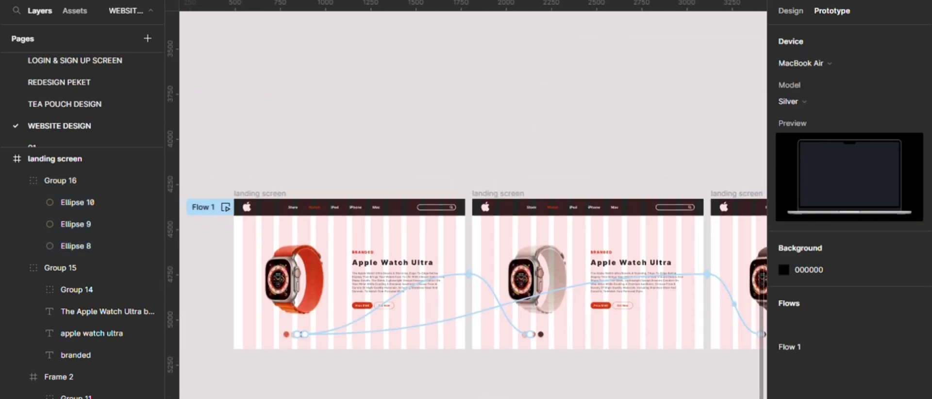